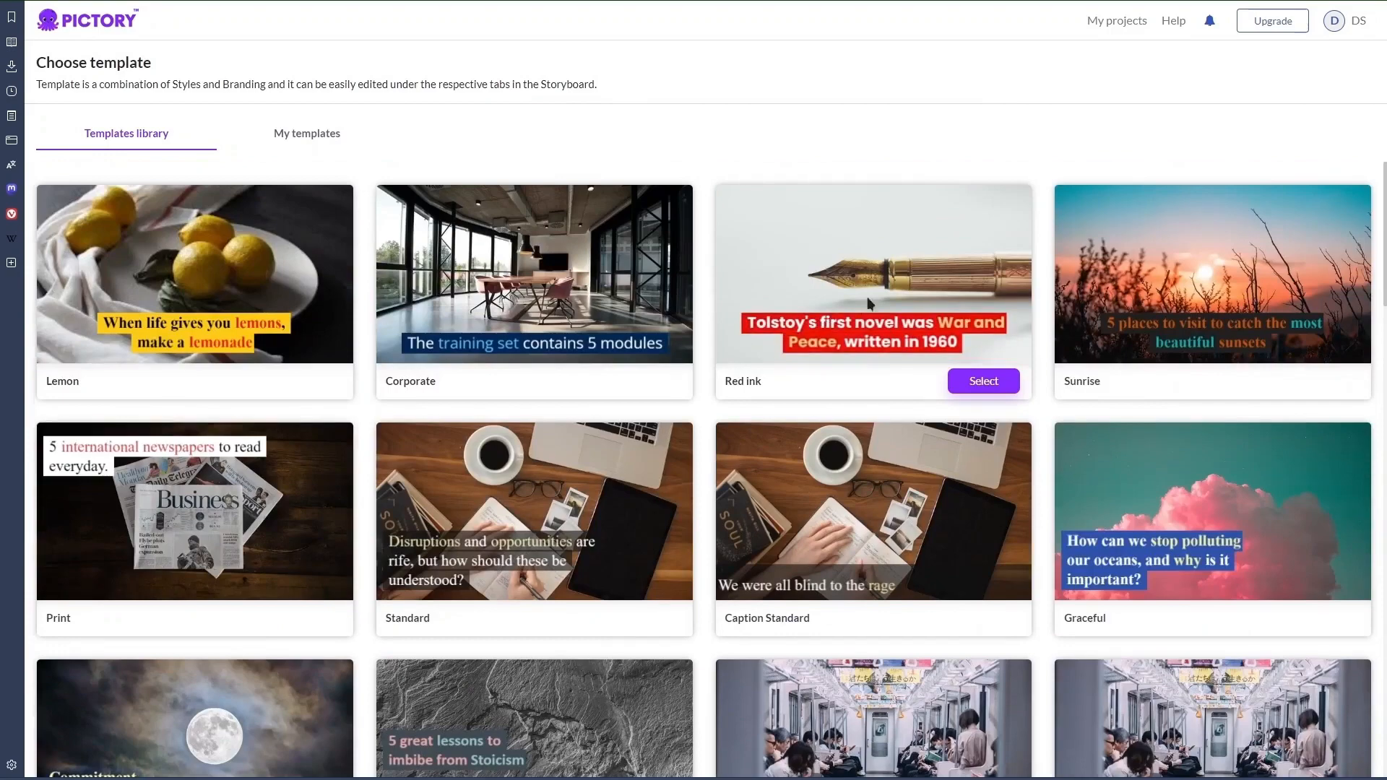
Step: Choose the Red ink template and apply the scene 20 caption's text styling to all scenes
left_click(748, 296)
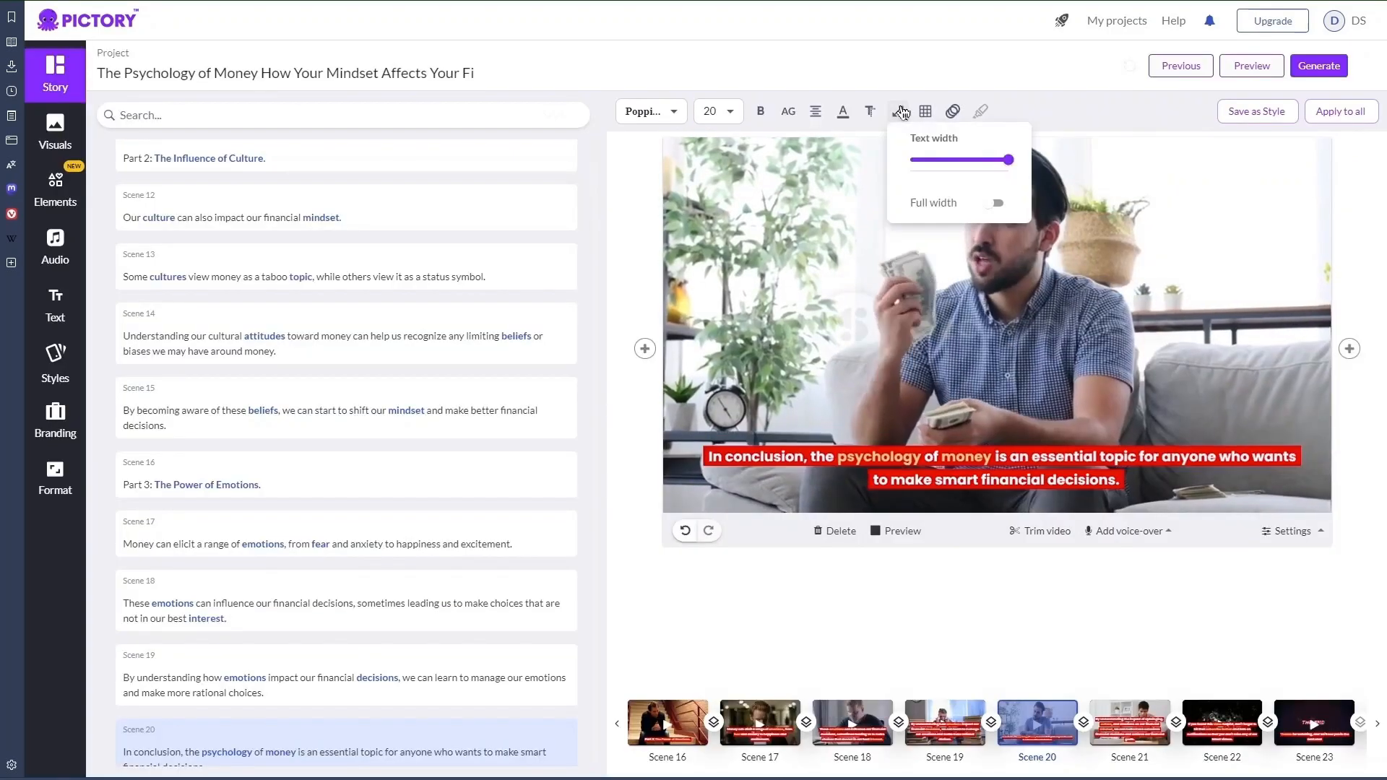
left_click(869, 114)
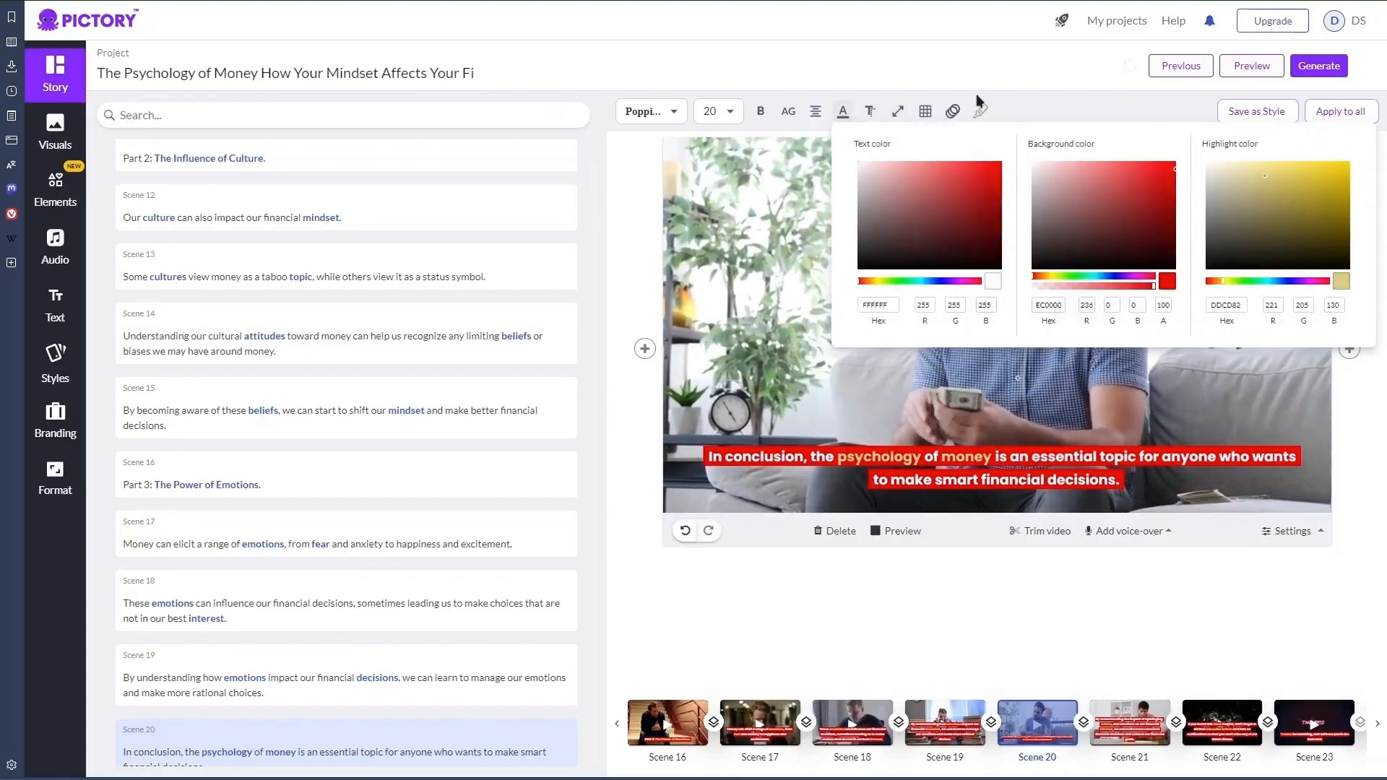
left_click(1341, 111)
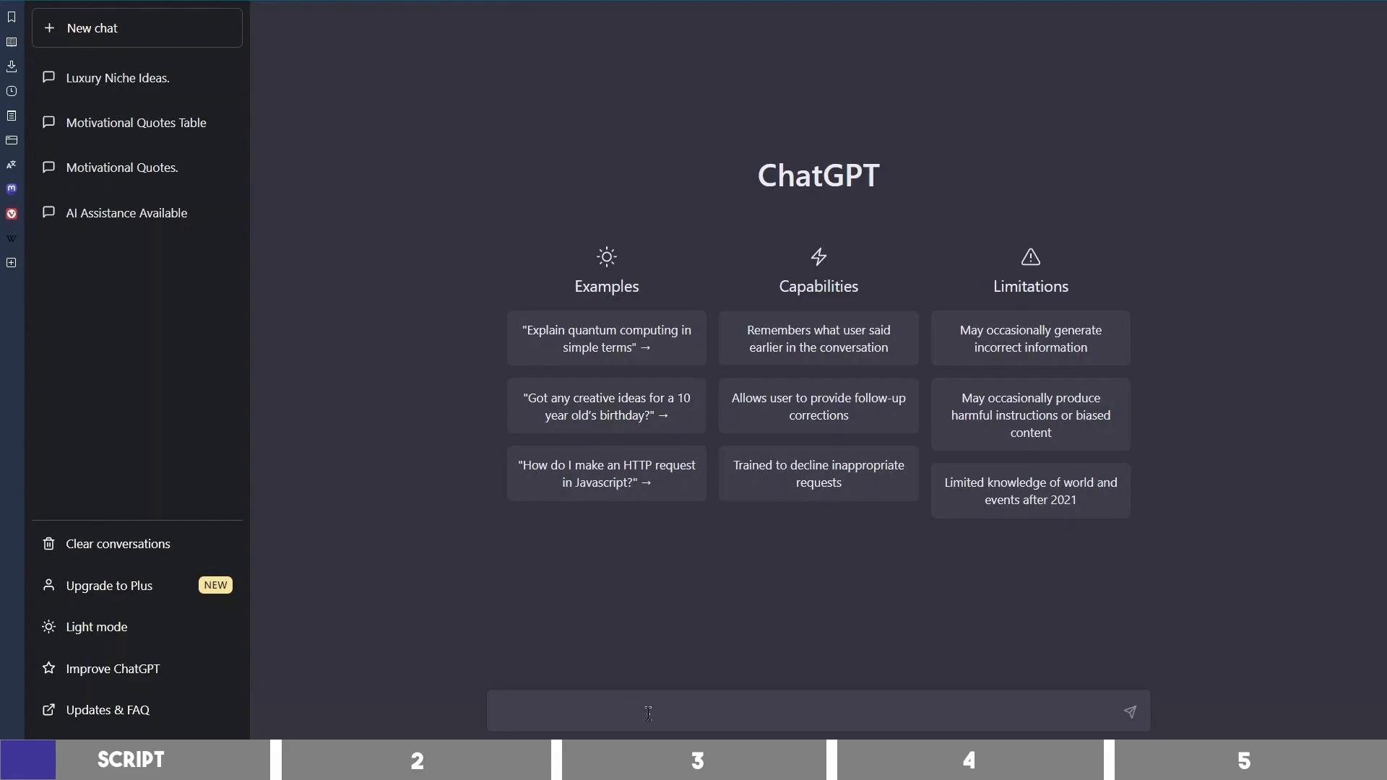
Step: In ChatGPT, send the prompt "give me 5 video ideas for a finance niche on YouTube"
type("give me 5 video ideas for a finance niche")
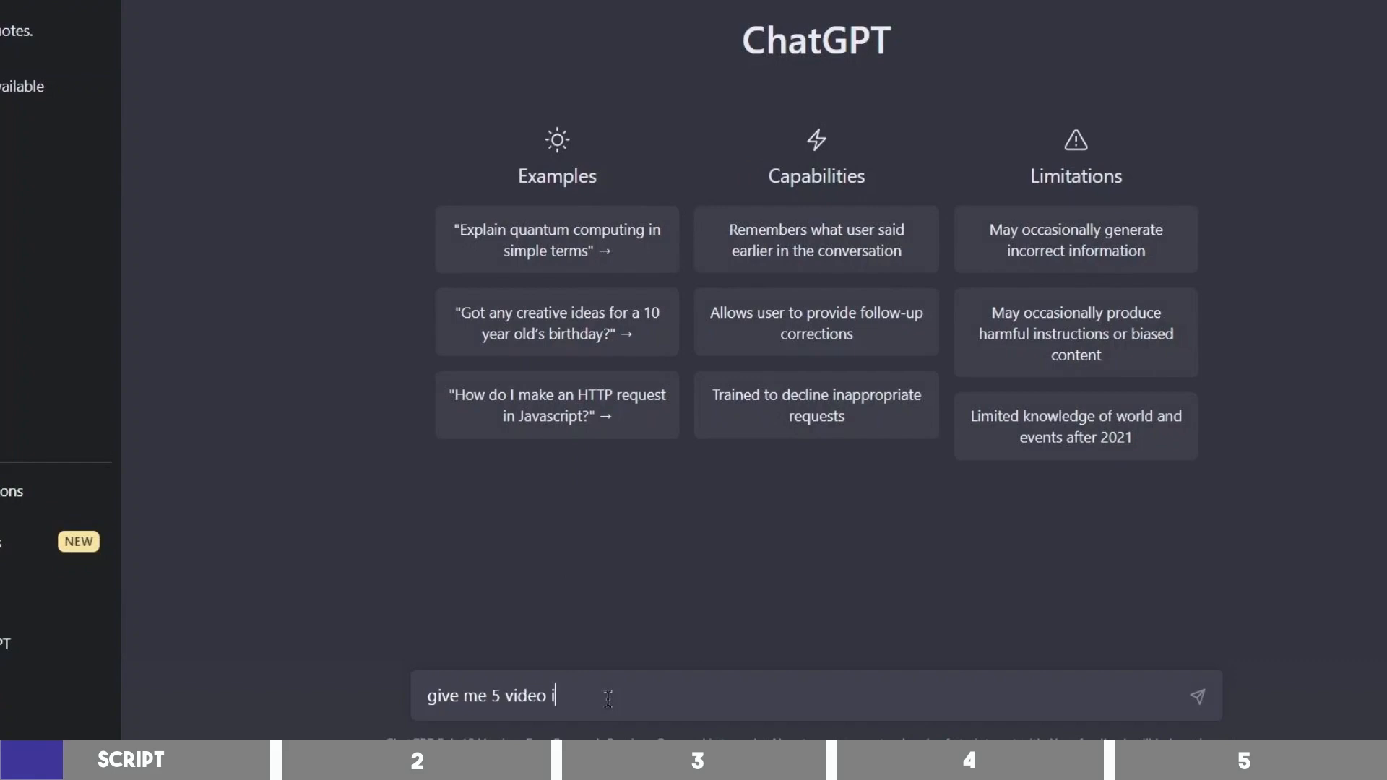
type(" on YouTube")
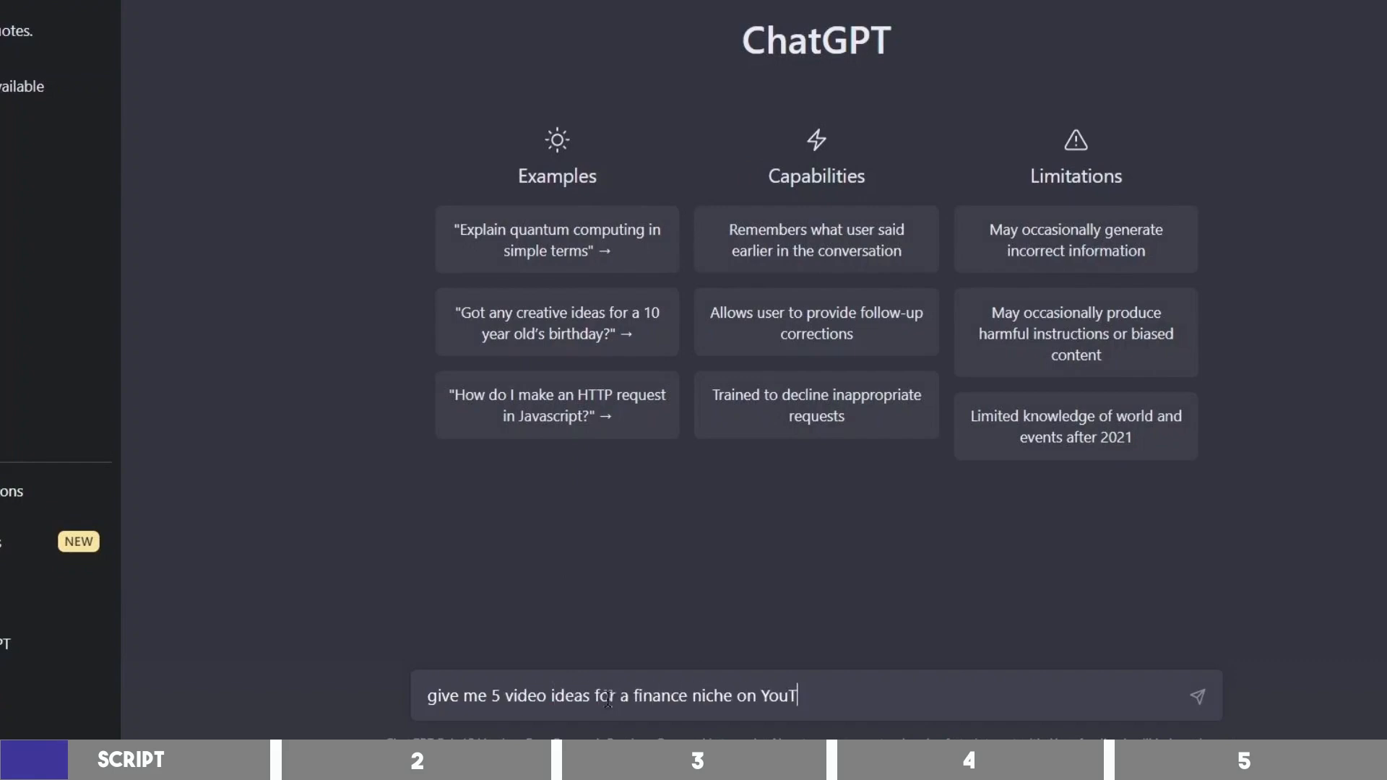
key("Return")
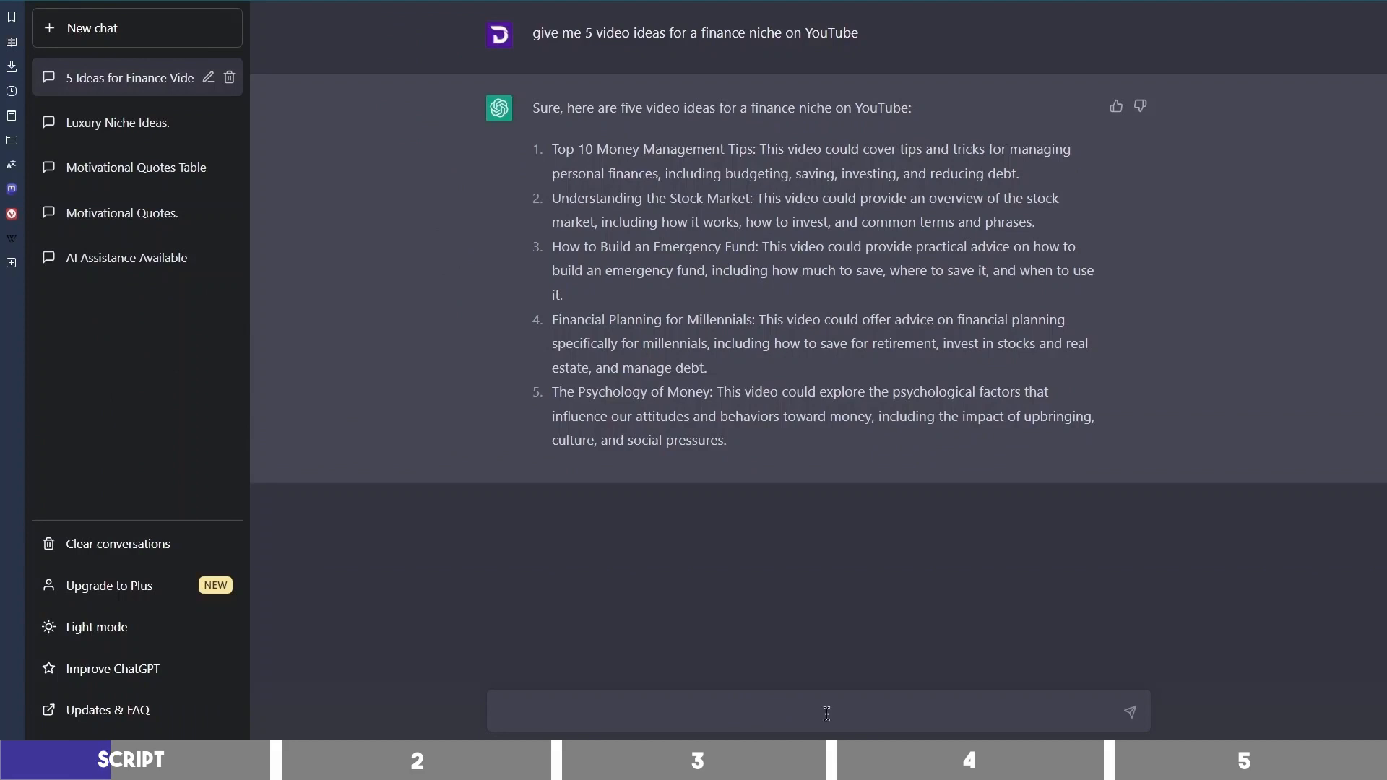
Step: Request a title and script for the fifth idea with the prompt "Give me a title and a script for number 5"
type("Gi")
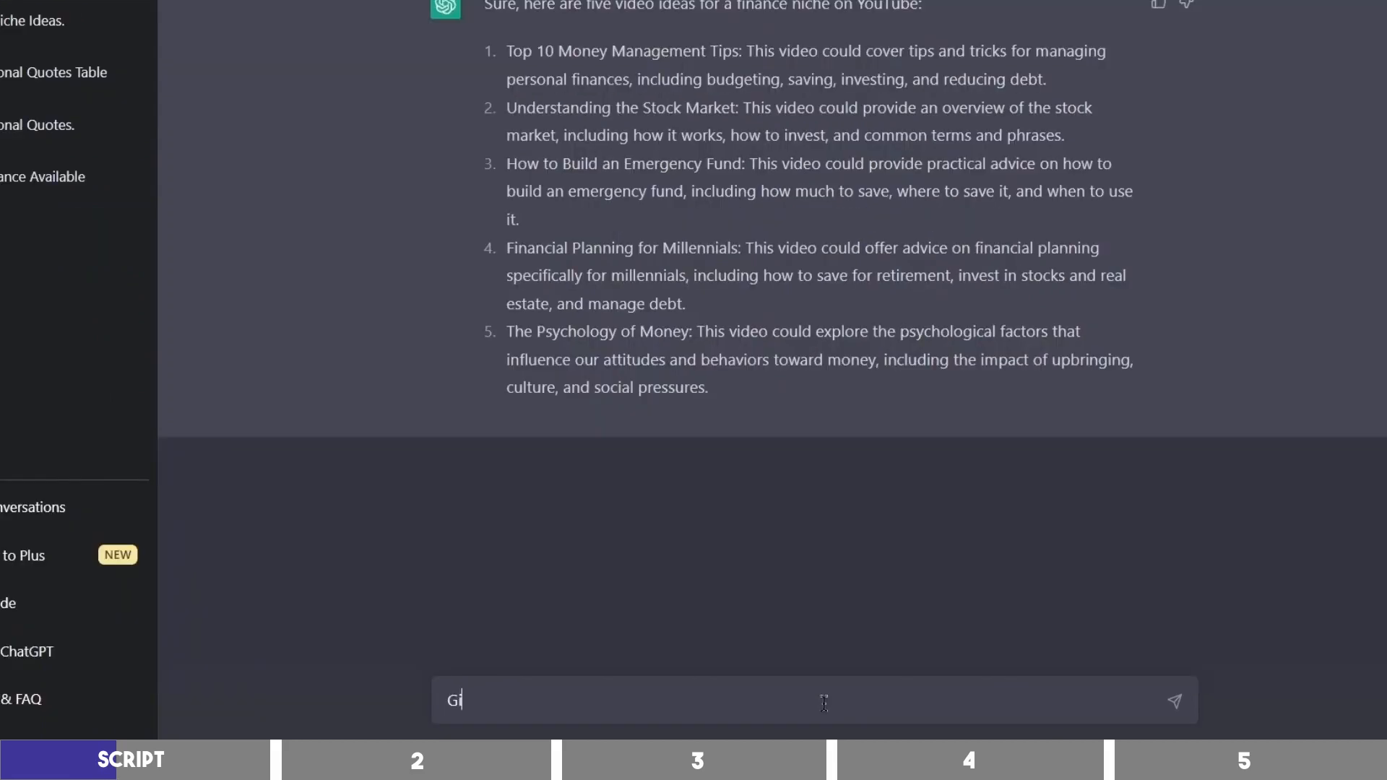
type("ve me a title and a script for ")
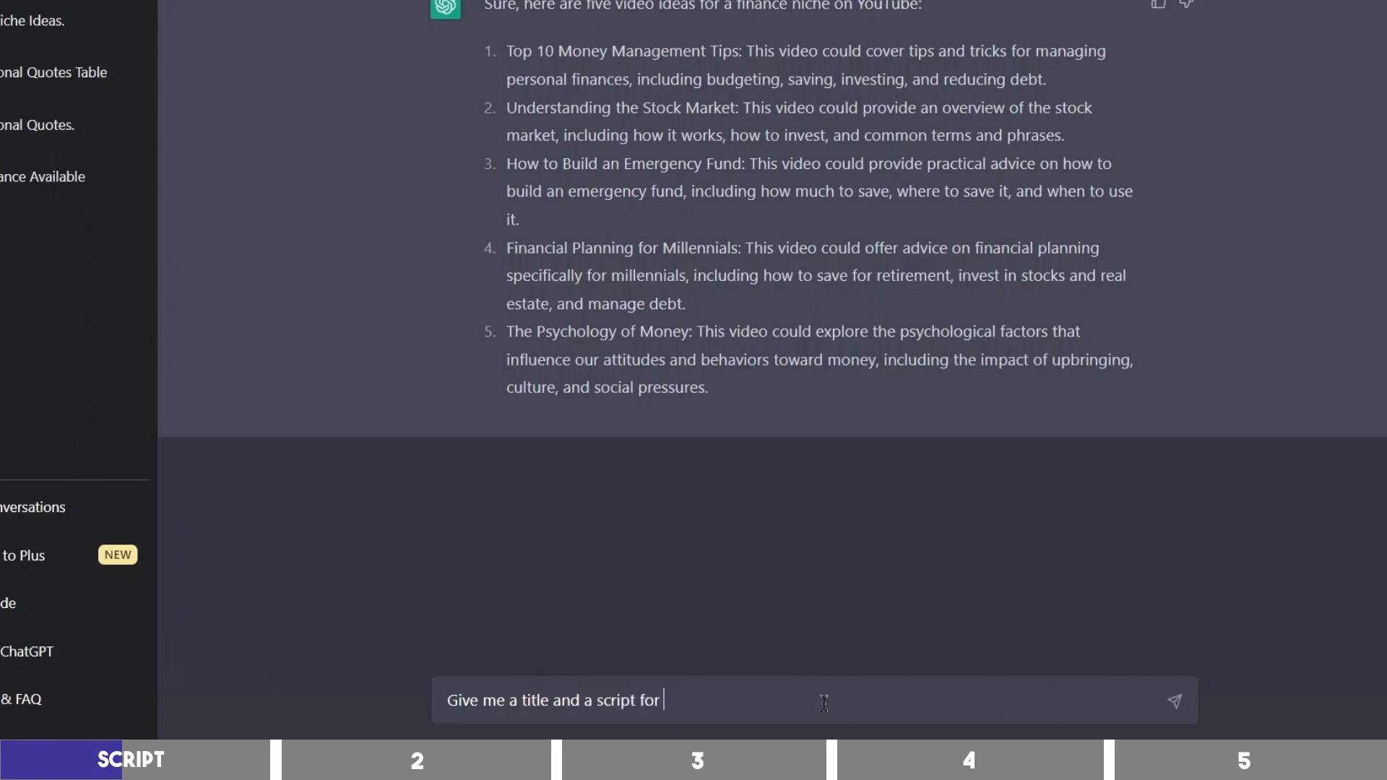
type("number 5")
key("Return")
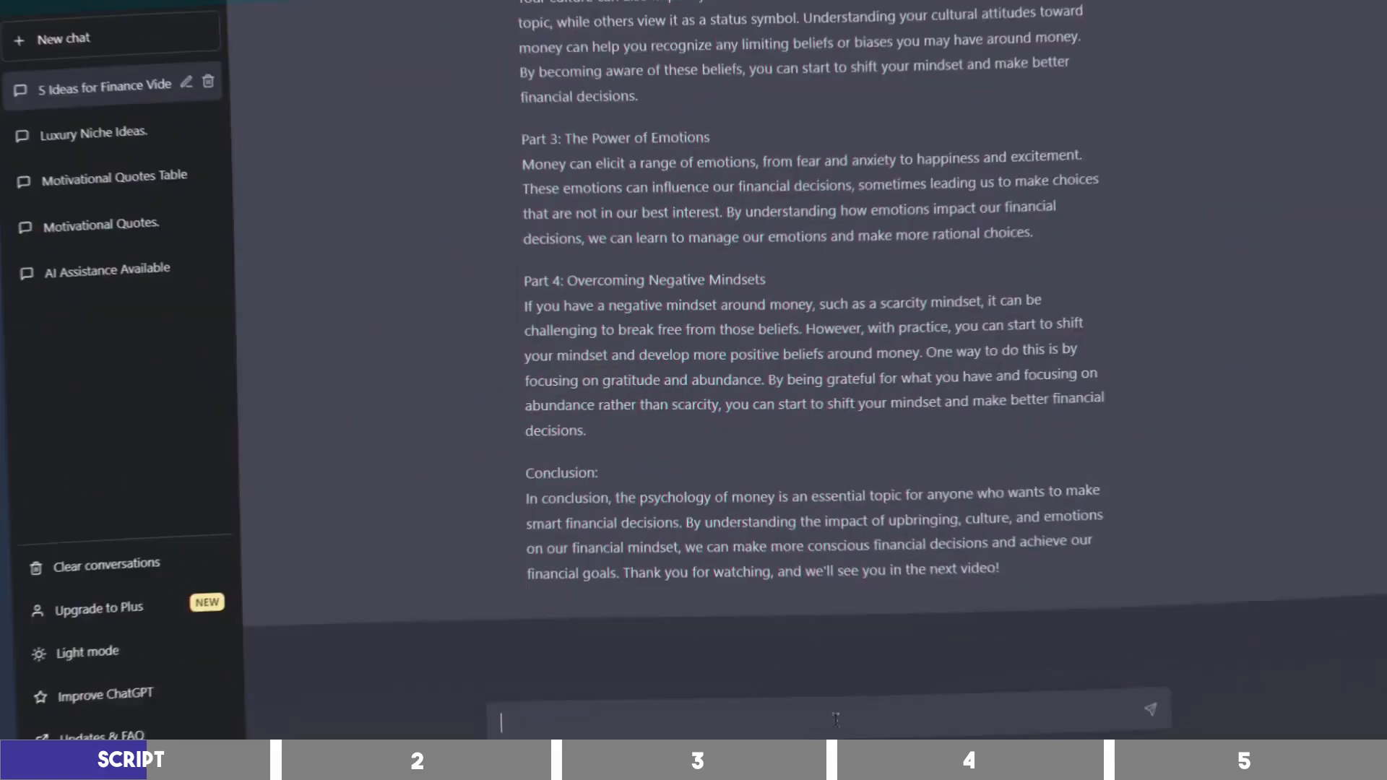
Step: Draft a prompt to rewrite the script with a captivating intro, asking viewers to subscribe to our YouTube Channel "Money Matters"
scroll(684, 379, "up", 9)
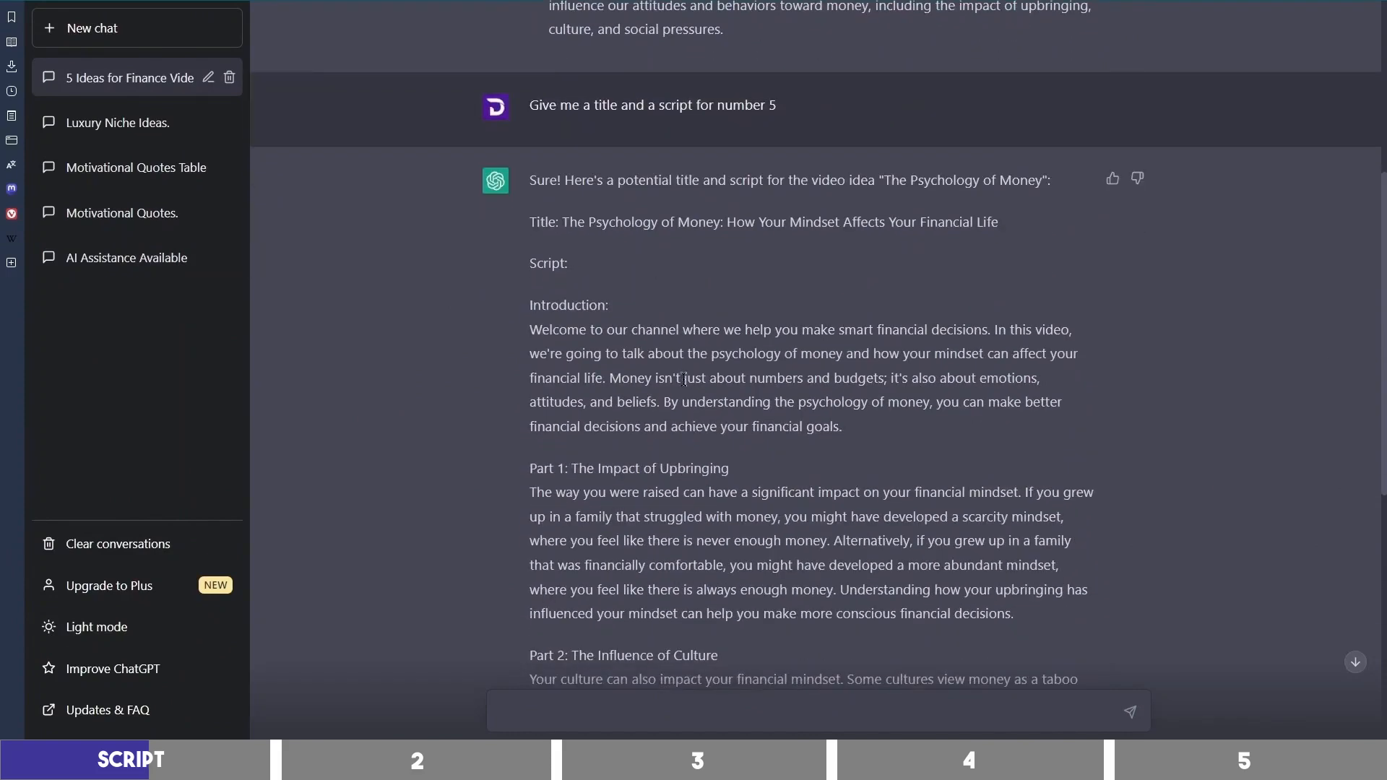
scroll(684, 378, "down", 3)
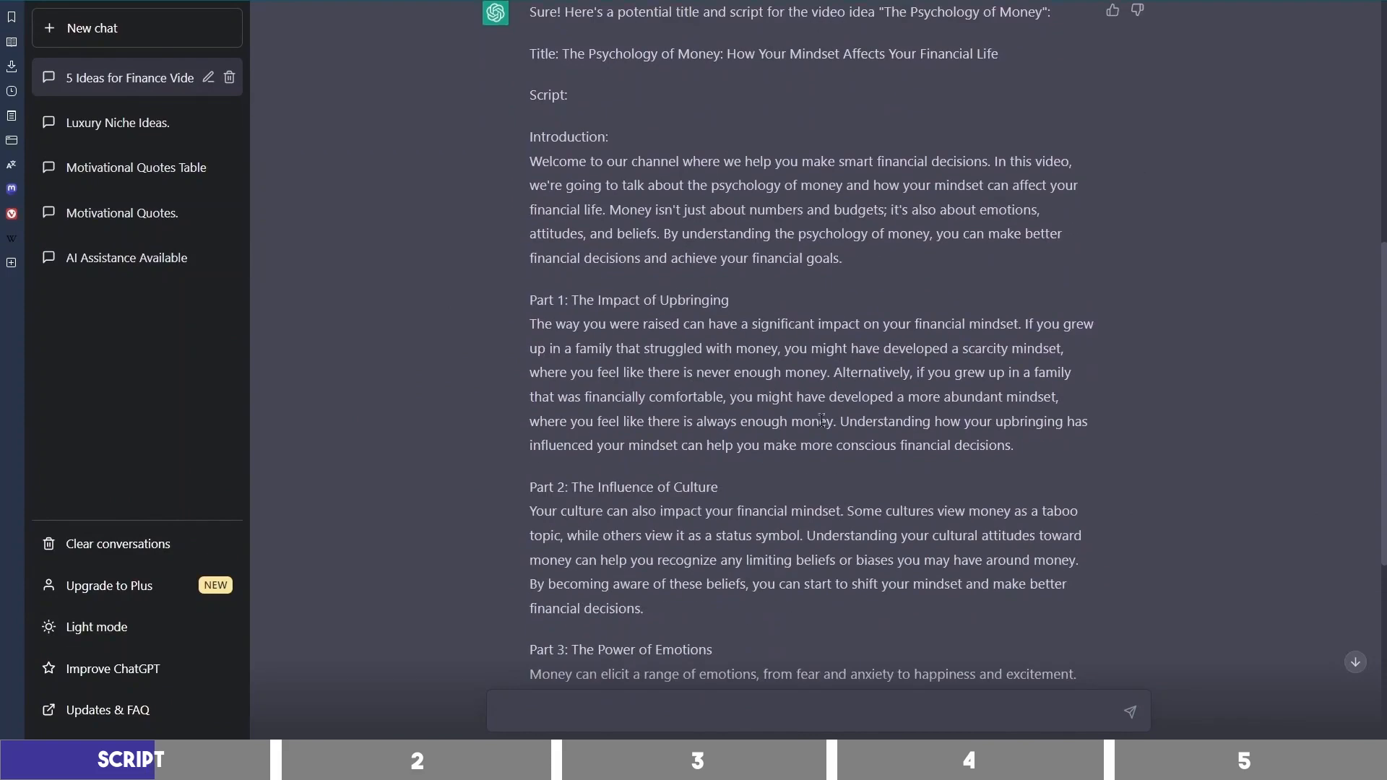
scroll(822, 419, "down", 9)
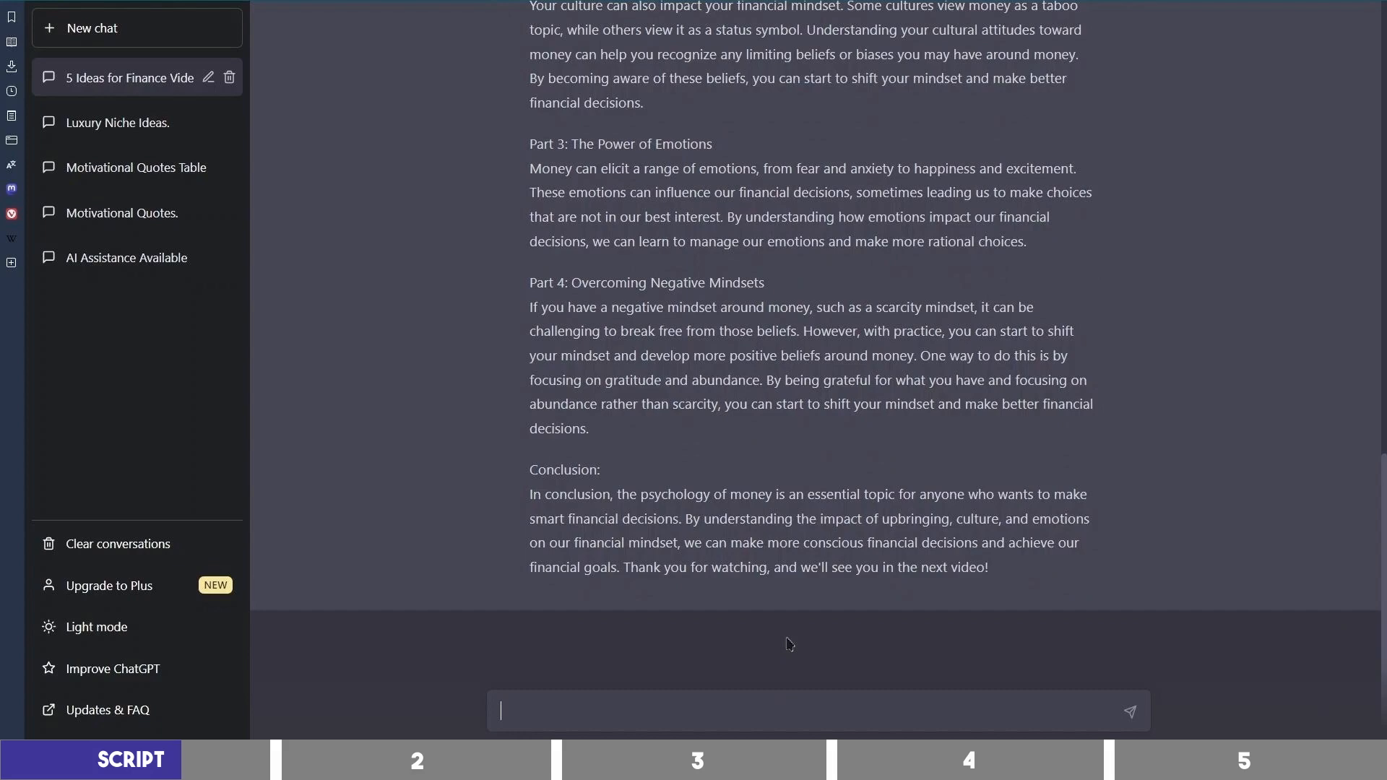
type("Rewrite")
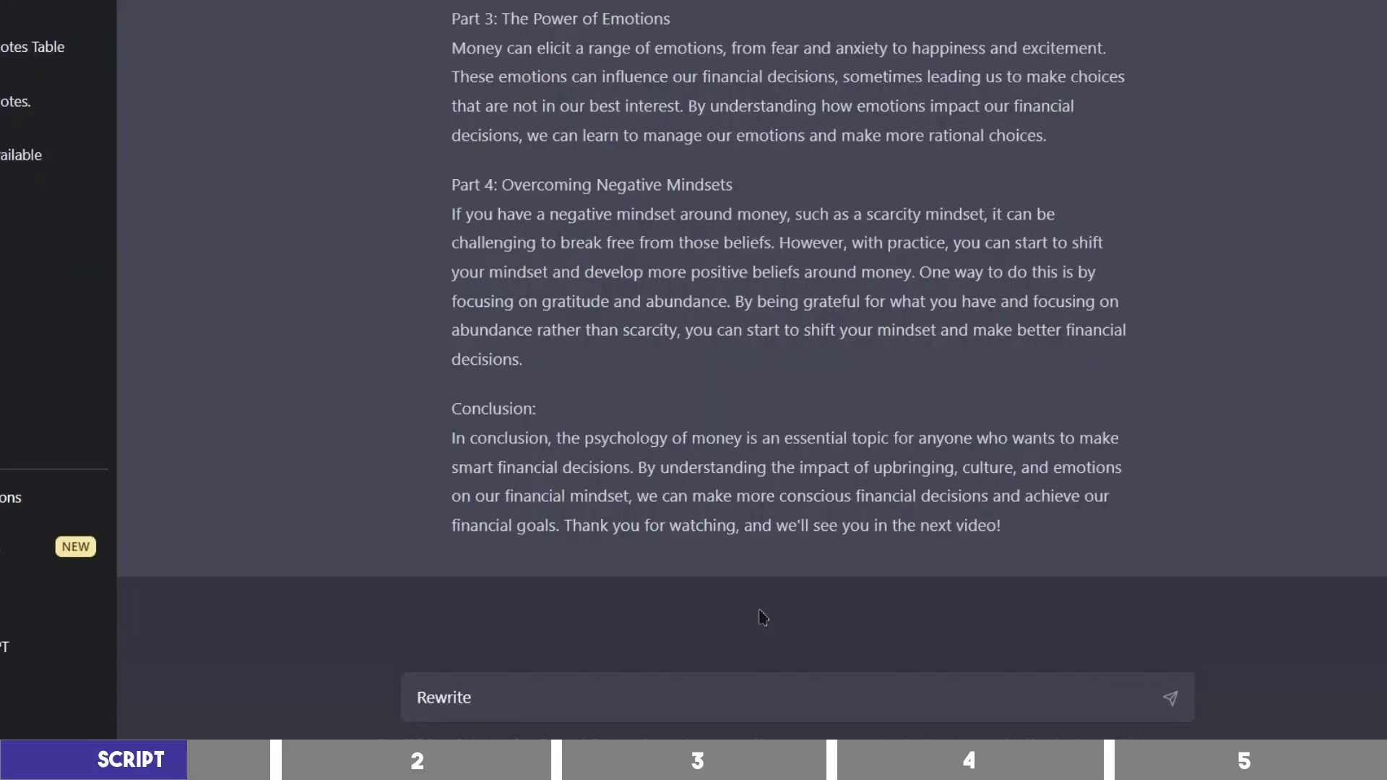
type(" the script, make the intro captivating, ask viwe")
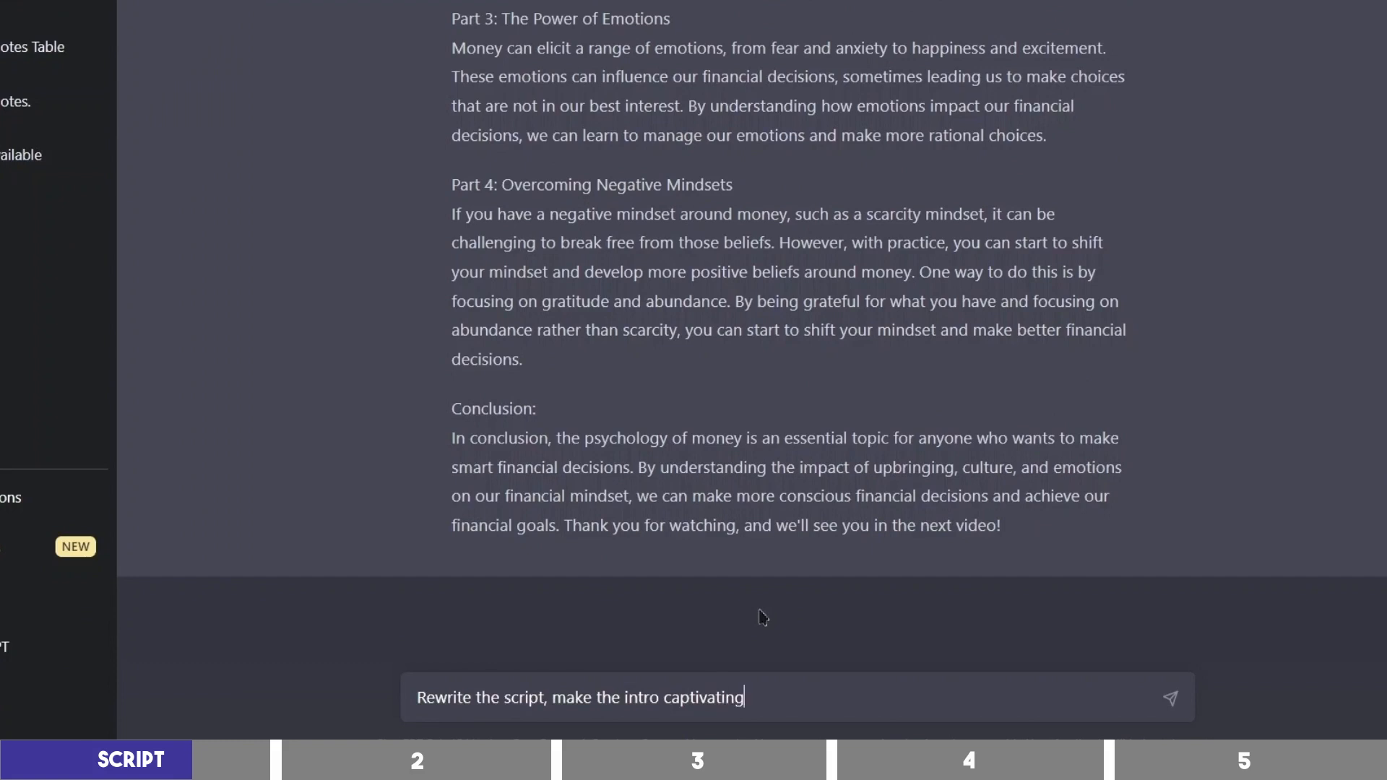
key("BackSpace")
key("BackSpace")
type("ewers to subscribe to ")
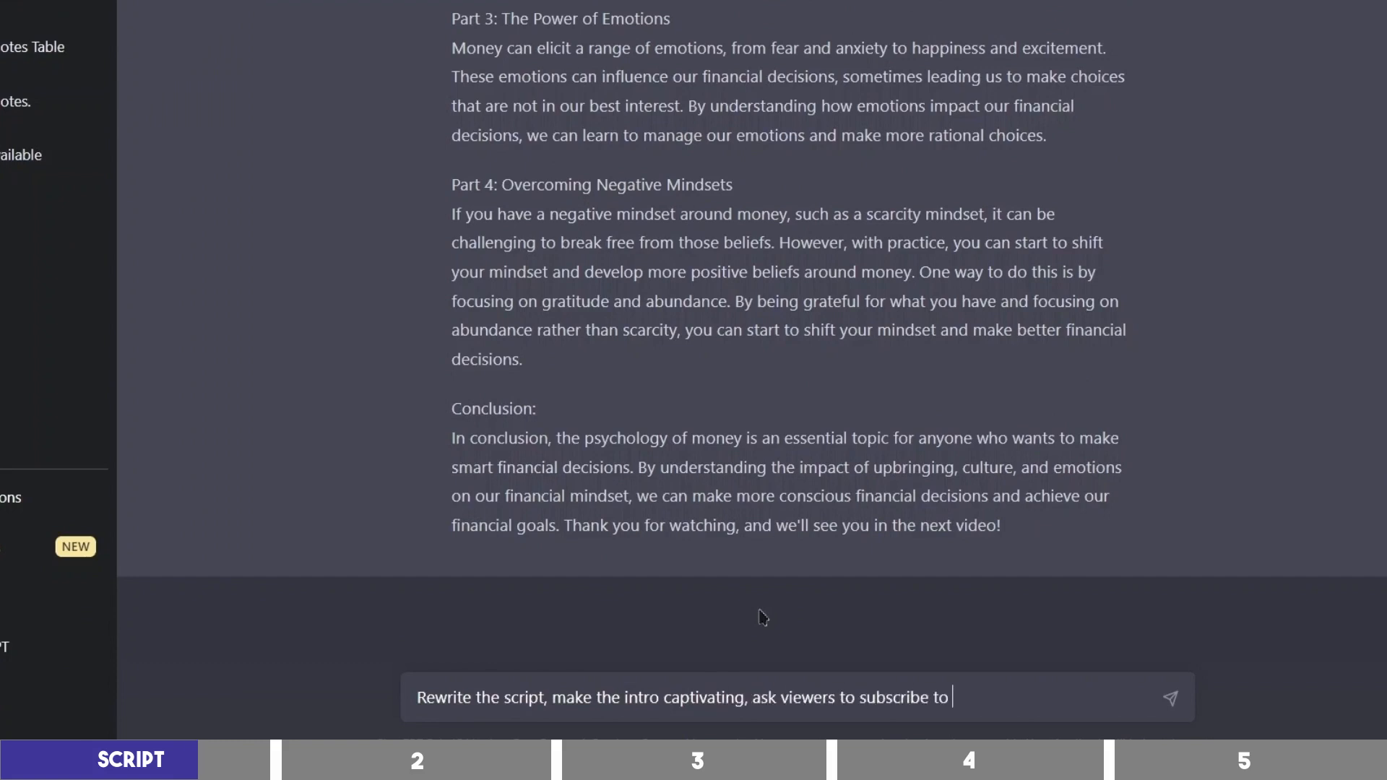
type("our YouTube Channel \"M")
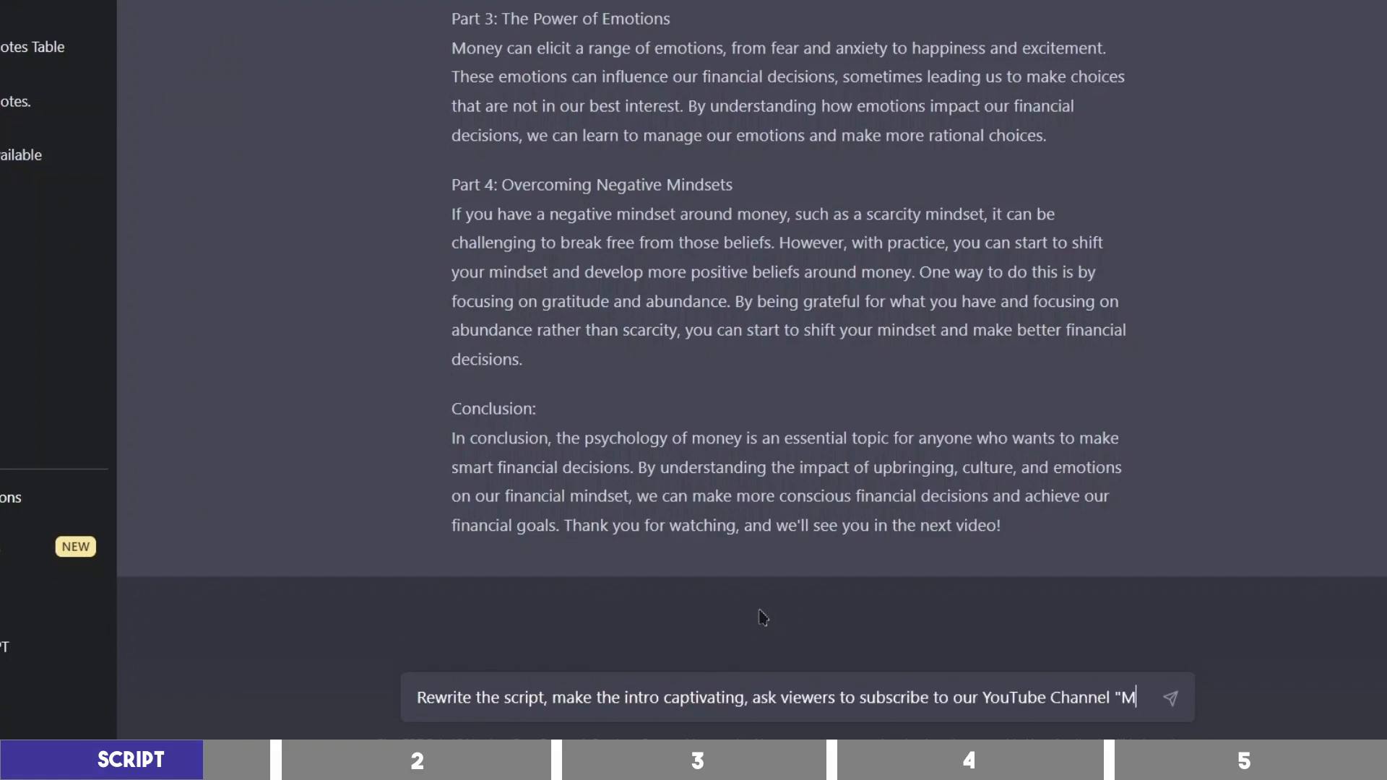
type("oney Matters\" and make th")
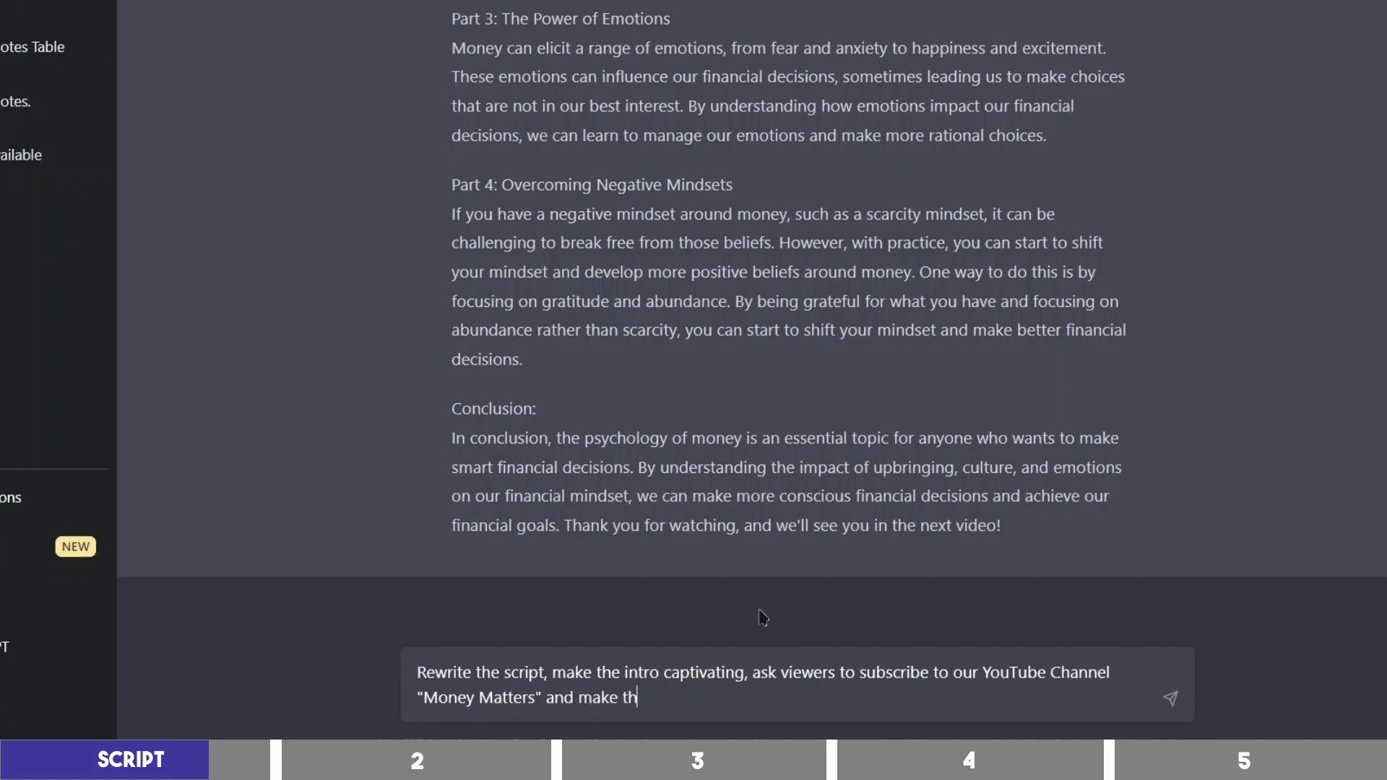
Step: Extend the prompt to limit sub topics to 3 headings and finish by asking viewers to subscribe to our channel, and send it
type("e sub topics 3 headings only")
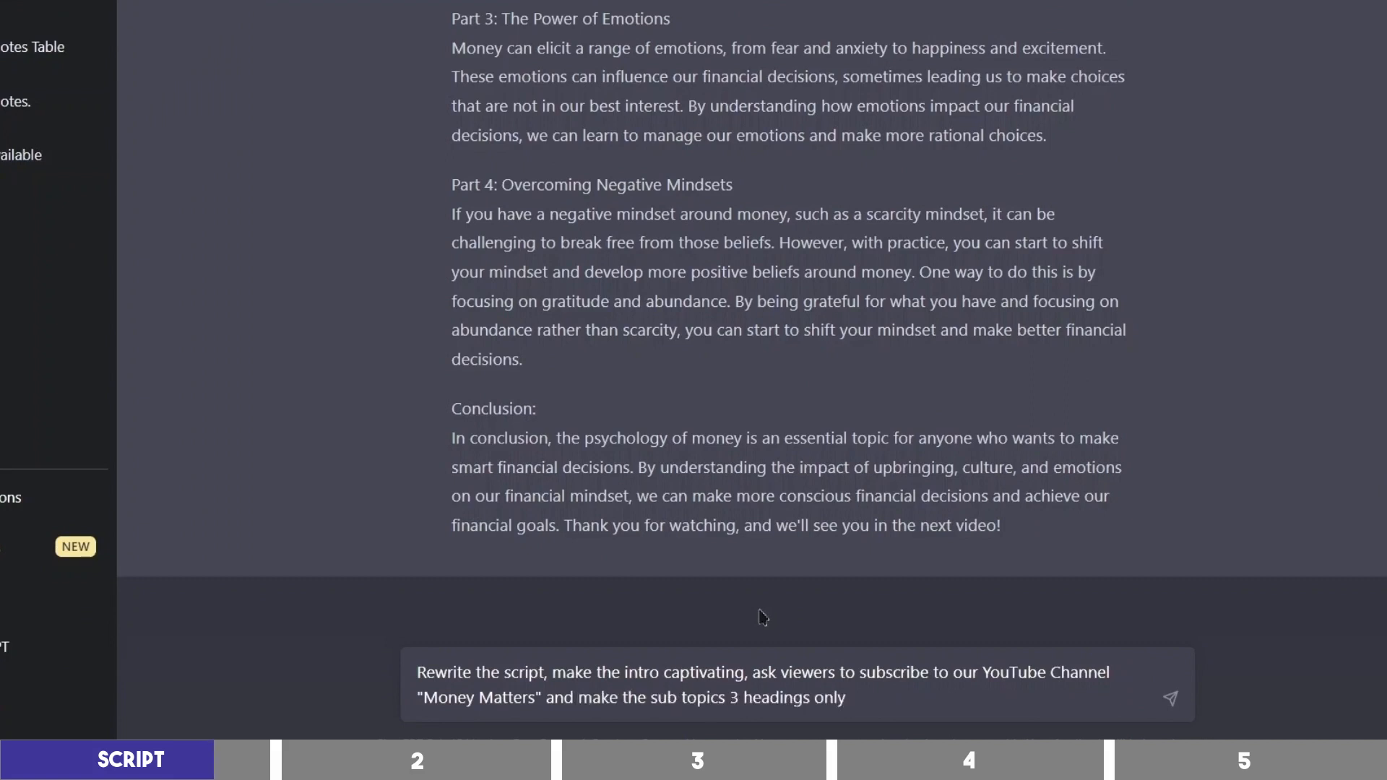
type(". Also finish the video by asking viewers")
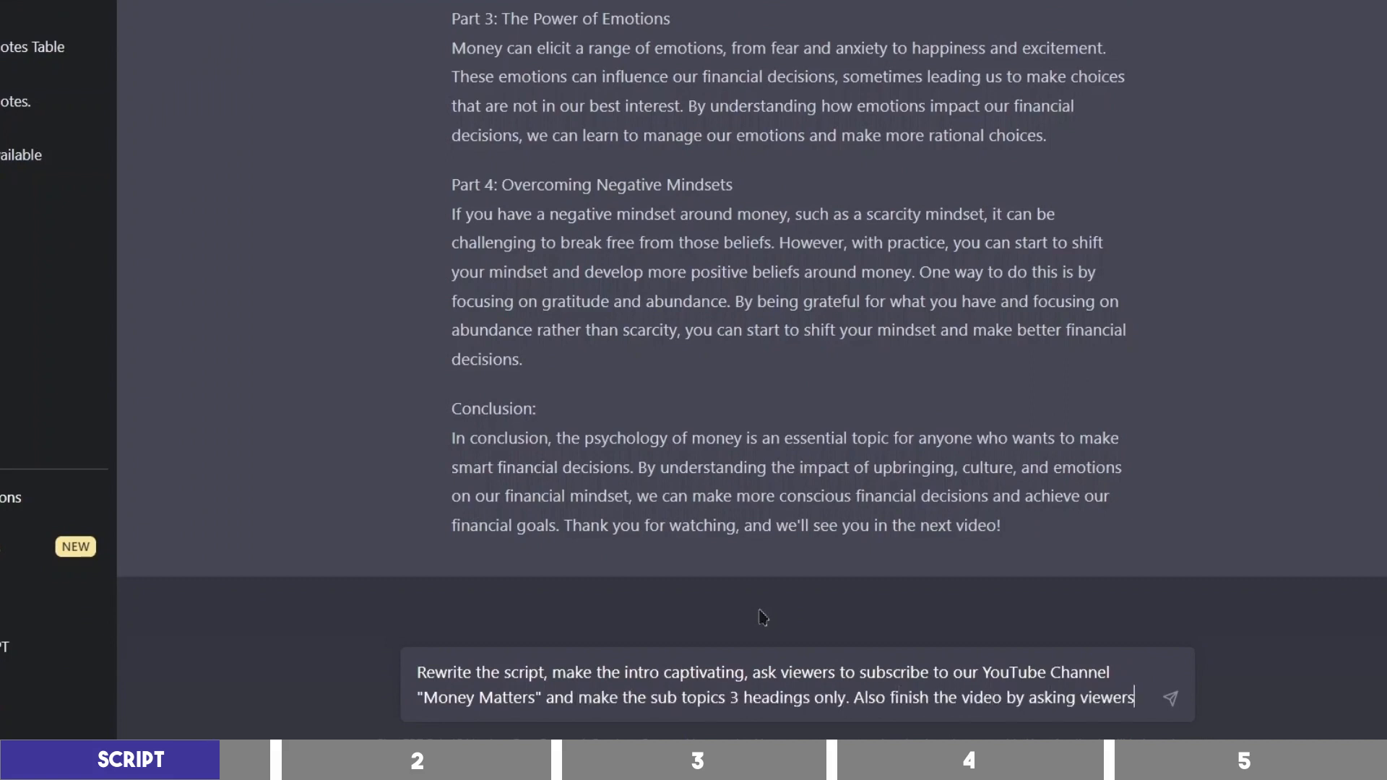
type(" to subscribe to our channel.")
key("Return")
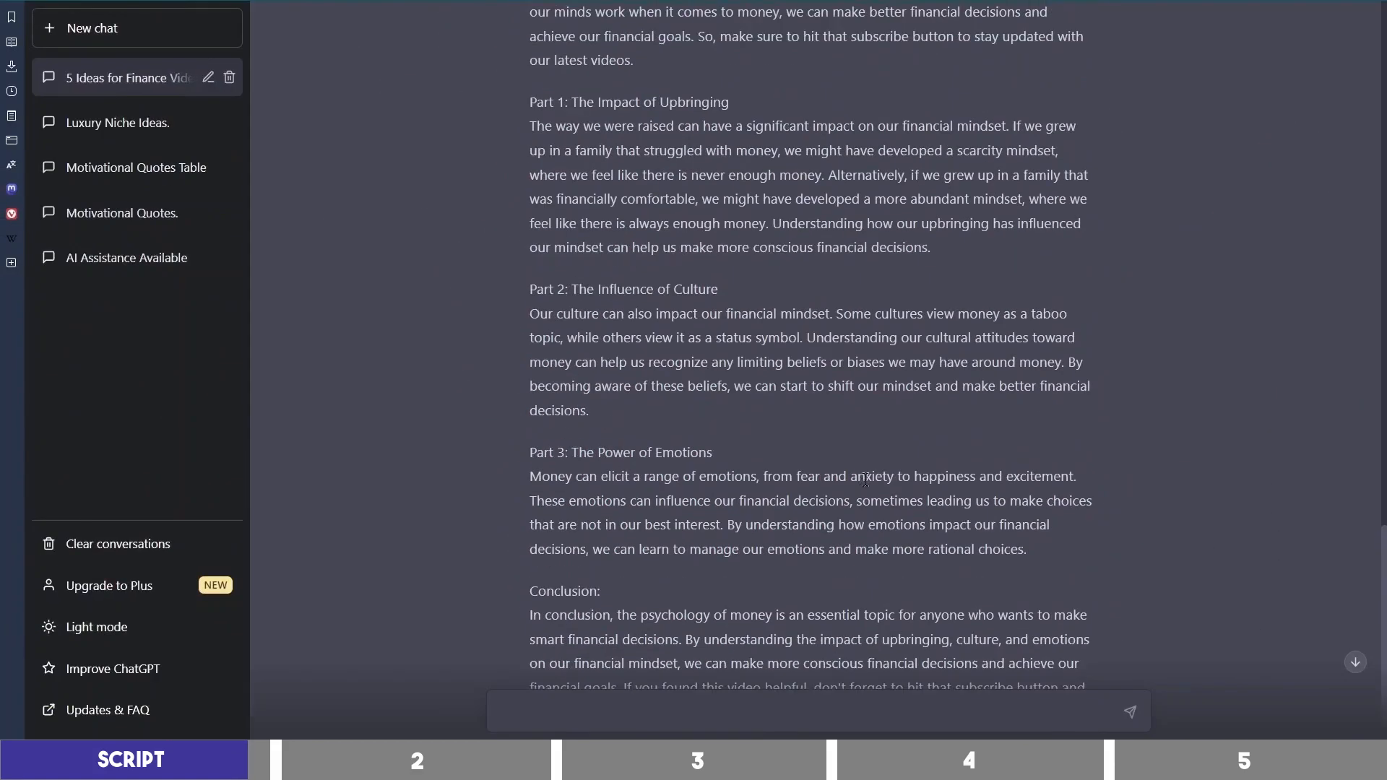
Step: Copy the revised script from the introduction's opening sentence through the end of the conclusion
scroll(666, 276, "up", 5)
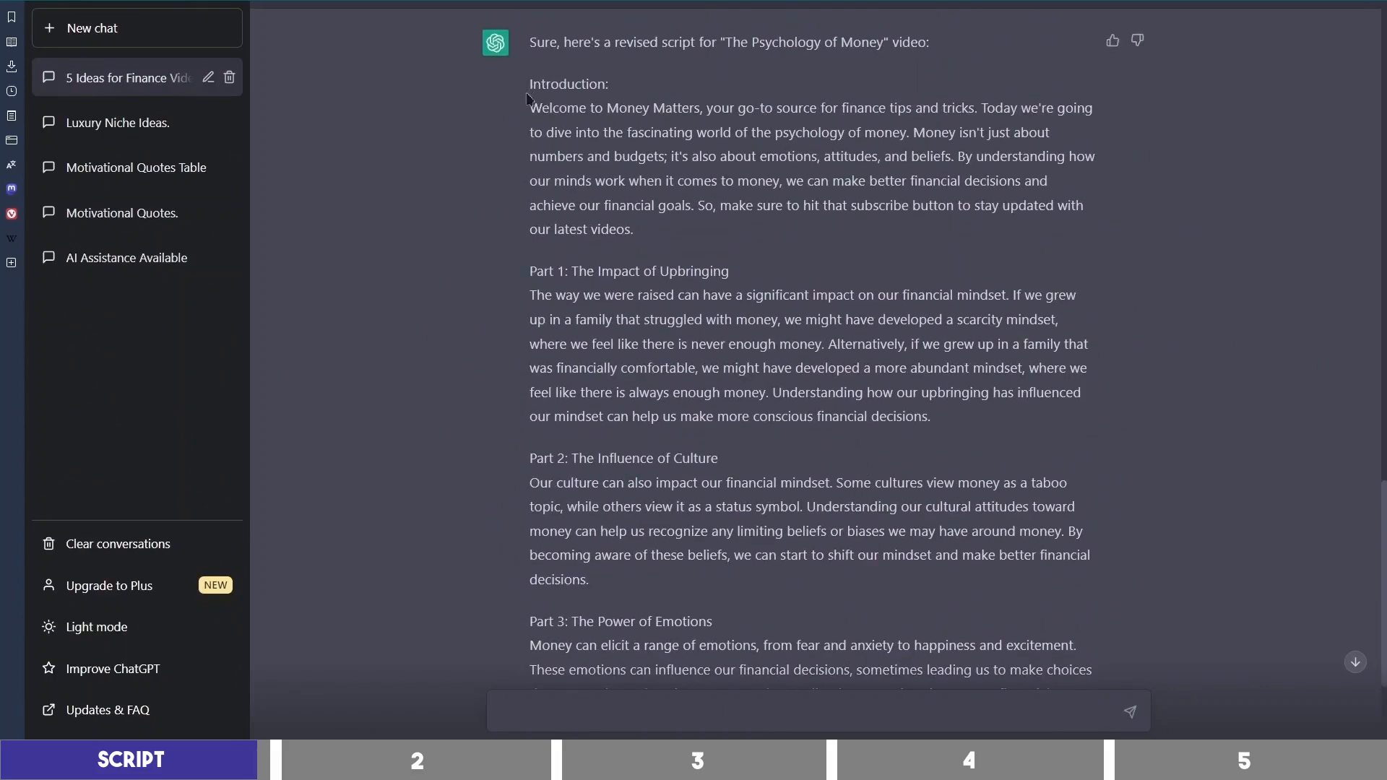
left_click_drag(529, 110, 772, 574)
key("ctrl+c")
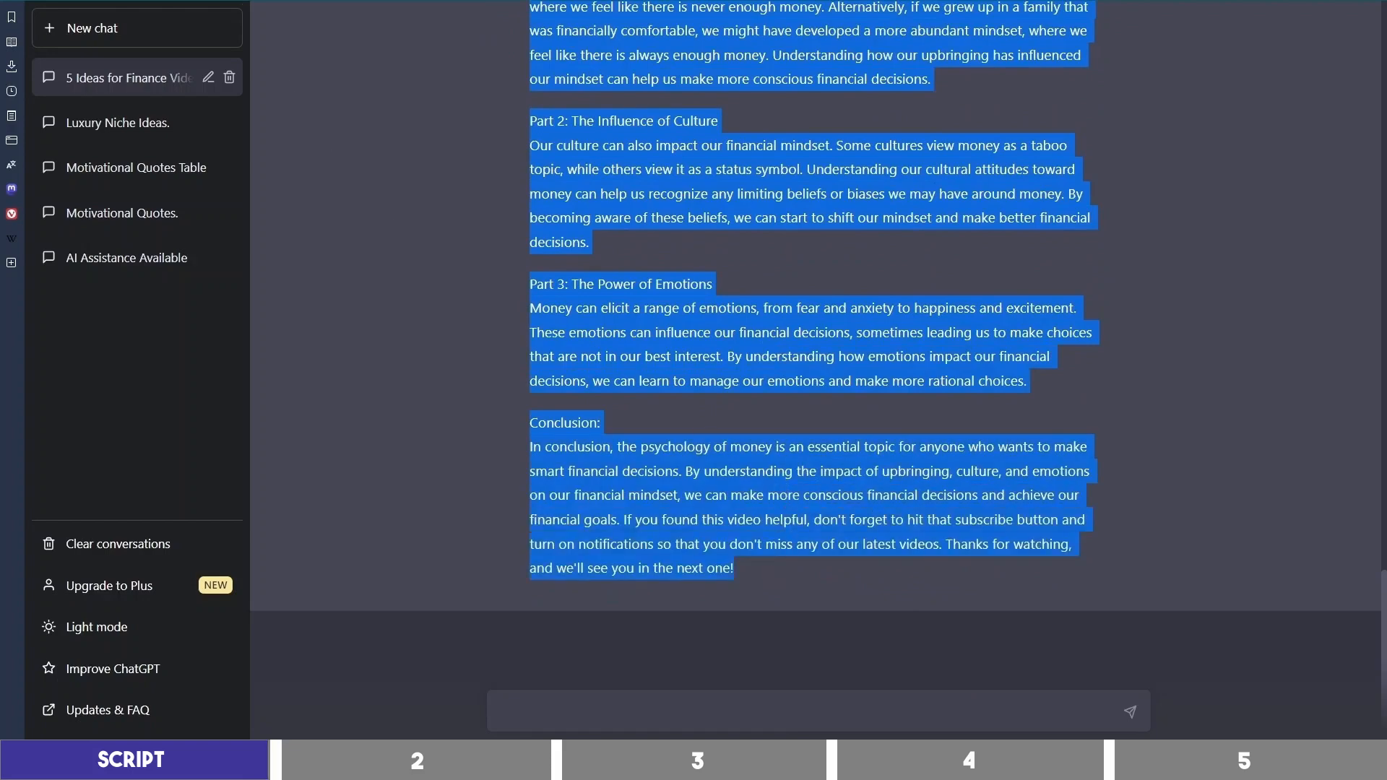
Step: Switch to Pictory and start a new Script to Video project
left_click(249, 1)
key("ctrl+v")
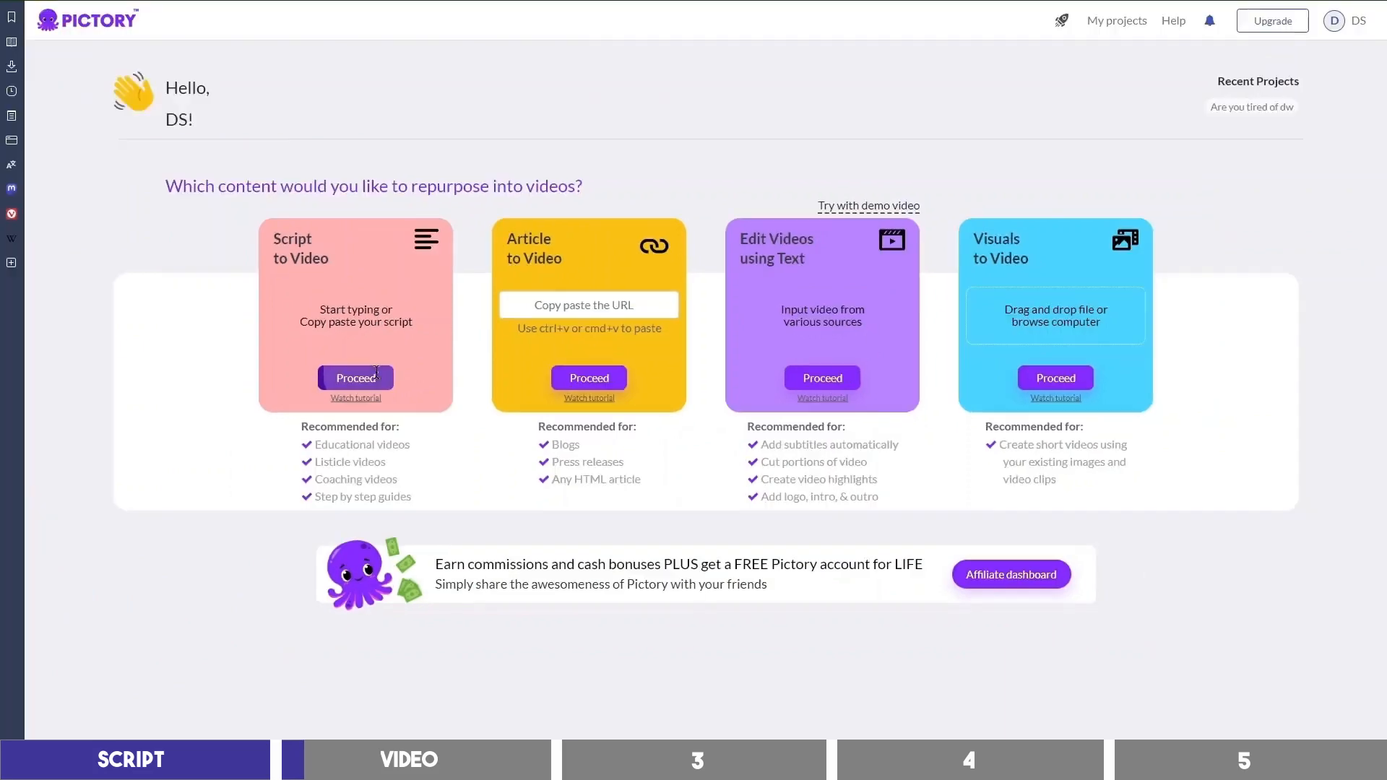
left_click(326, 376)
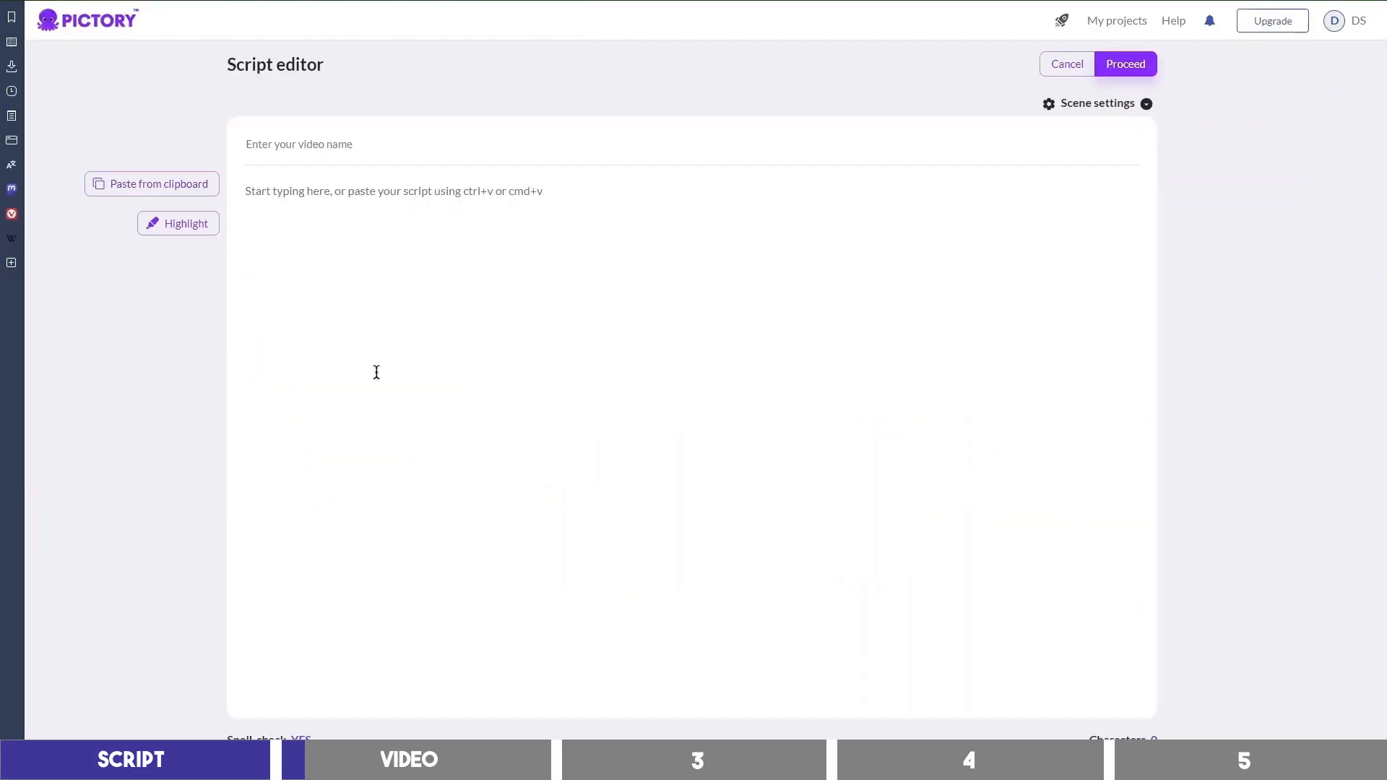
Step: Paste the copied script into the script editor and name the video "The Psychology of Money: How Your Mindset Affects Your Financial Life"
left_click(427, 260)
key("ctrl+v")
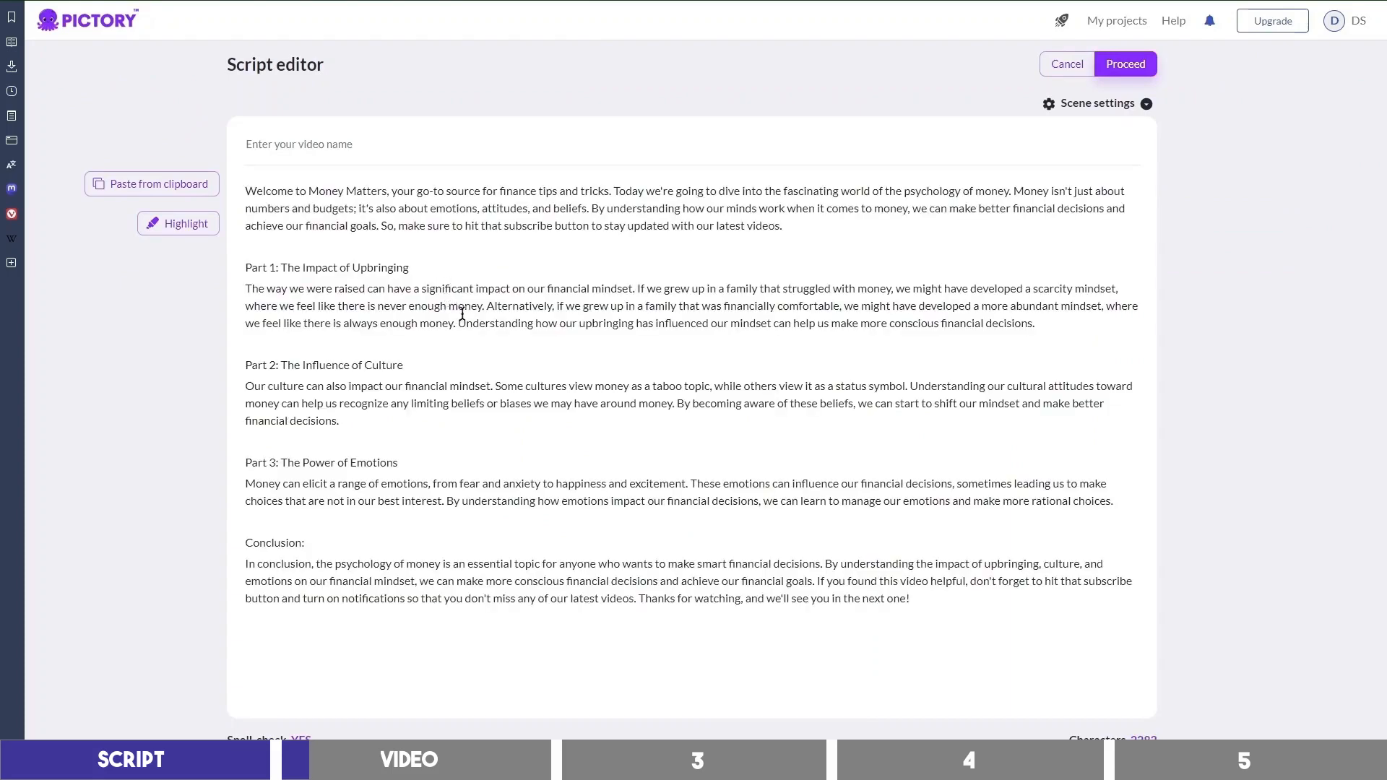
left_click(482, 147)
type("The Psychology of Money: How Your Mindset Affects Your Financial Life")
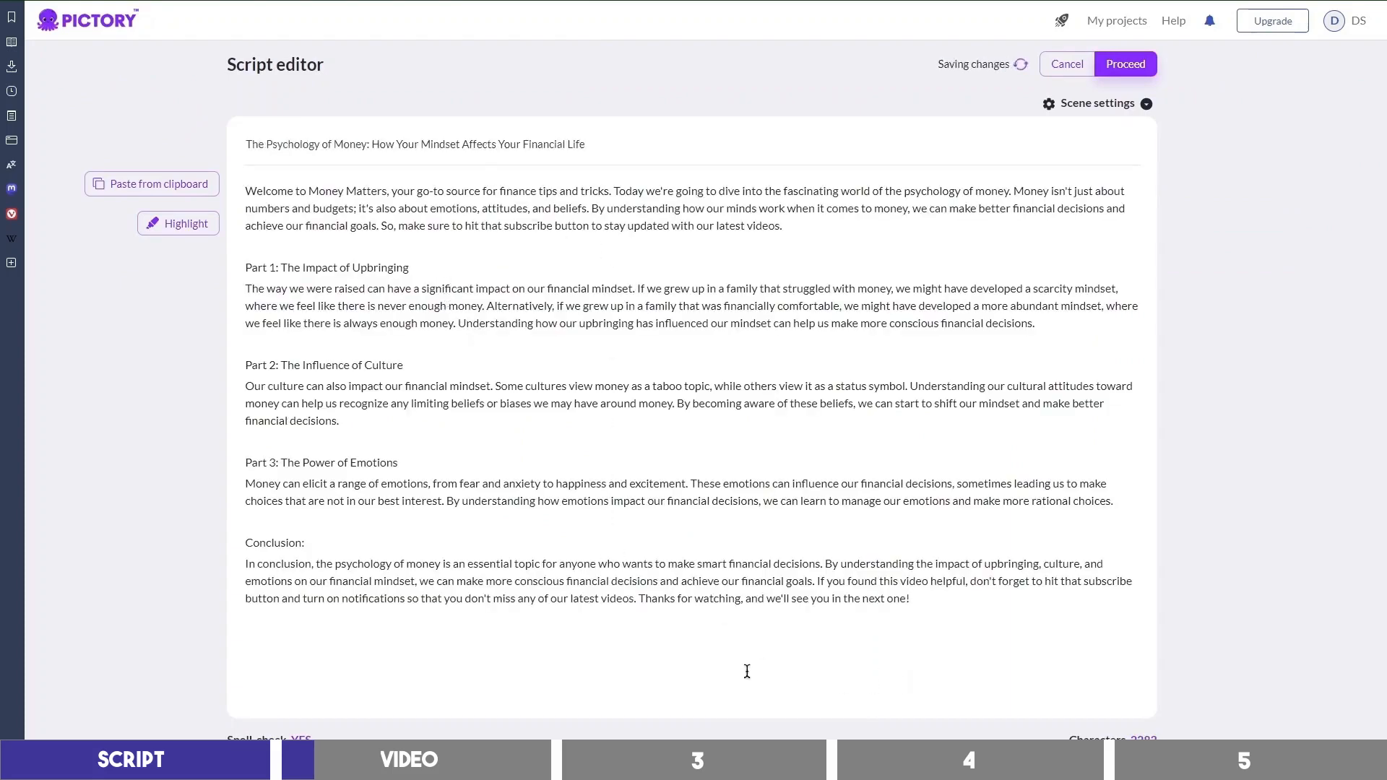
Step: Review the scene settings, keep new scenes created on Both, and proceed to template selection
left_click(1146, 104)
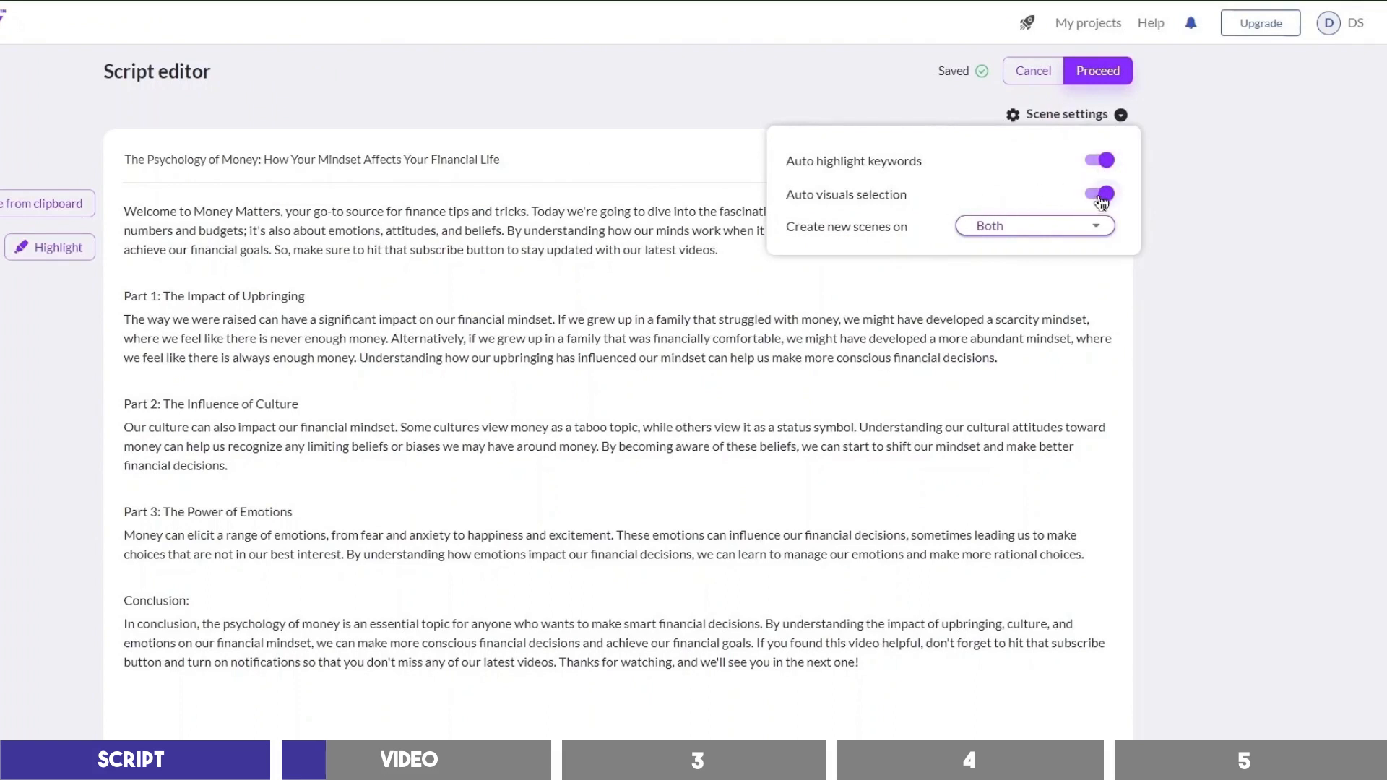
left_click(1096, 231)
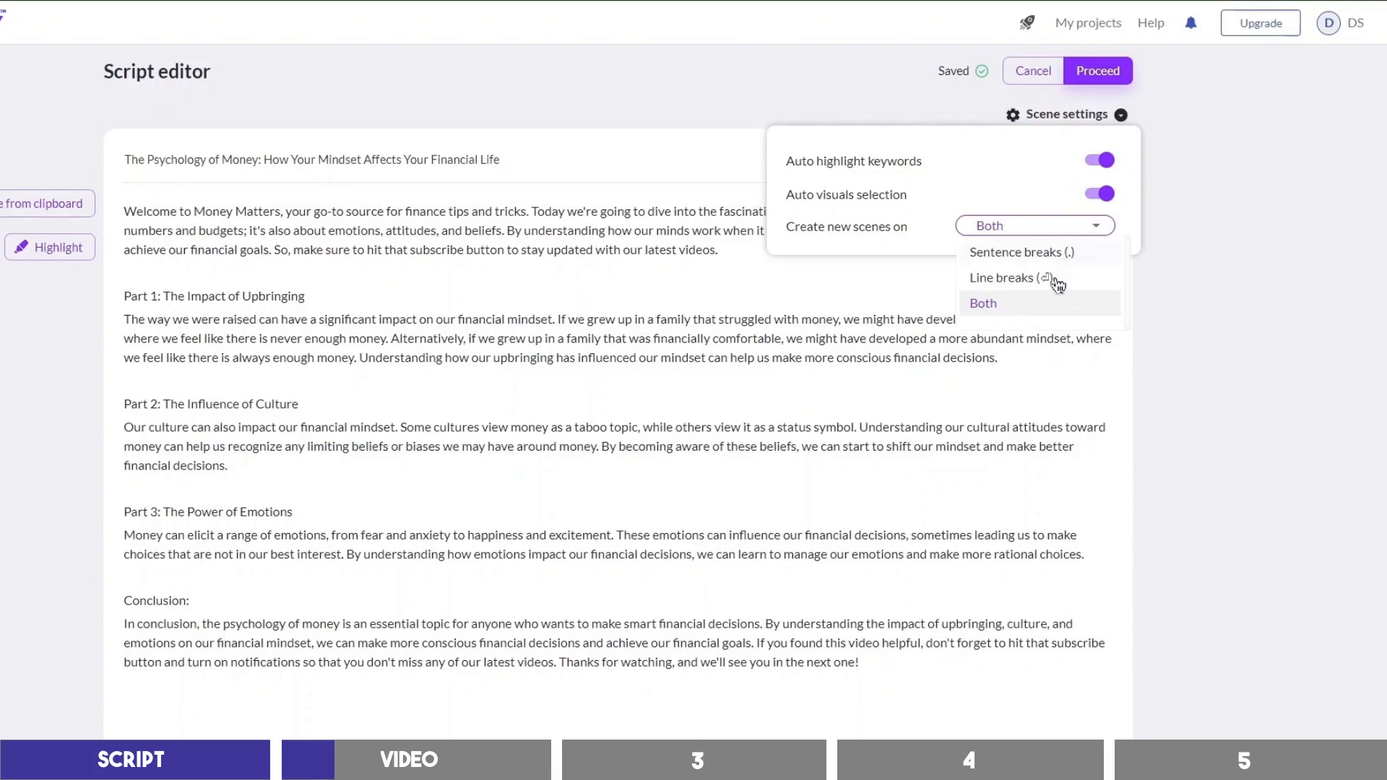
left_click(1102, 226)
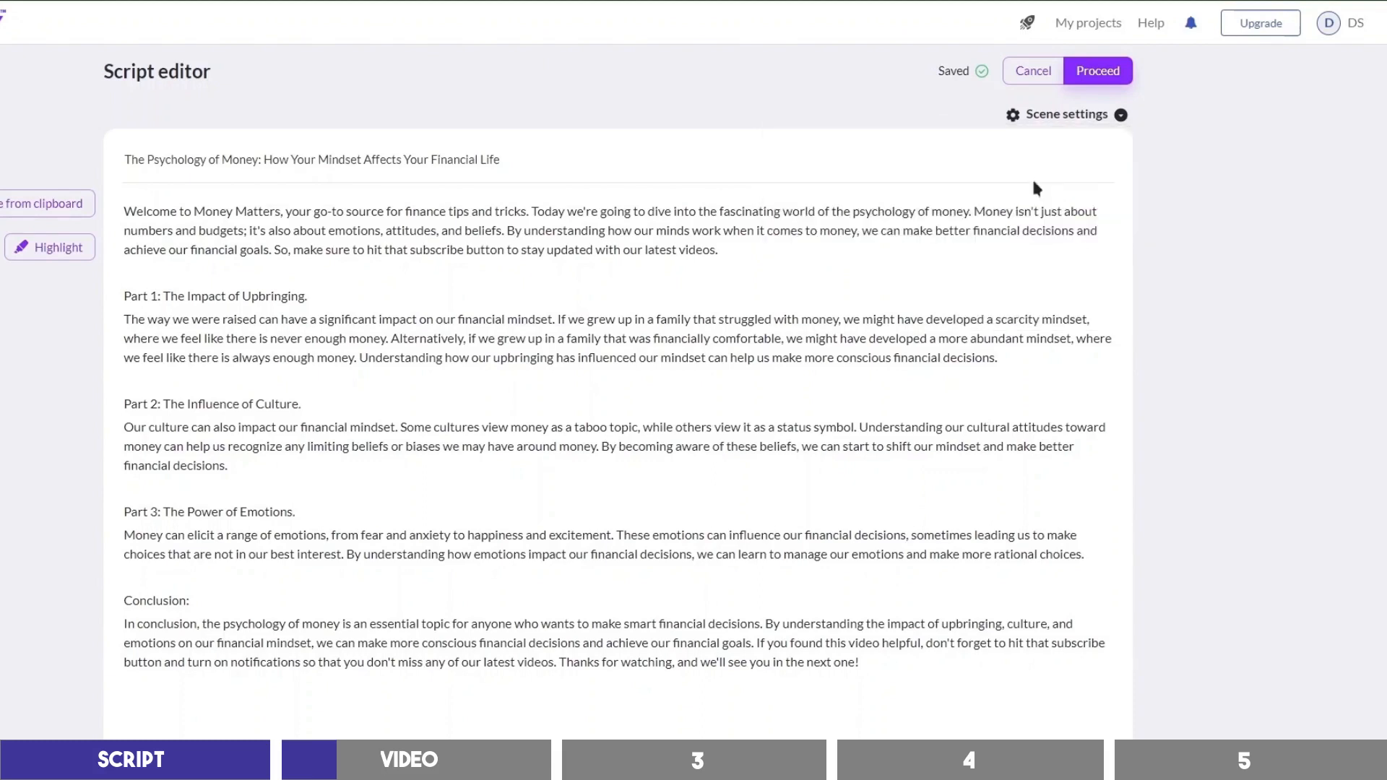
left_click(1111, 81)
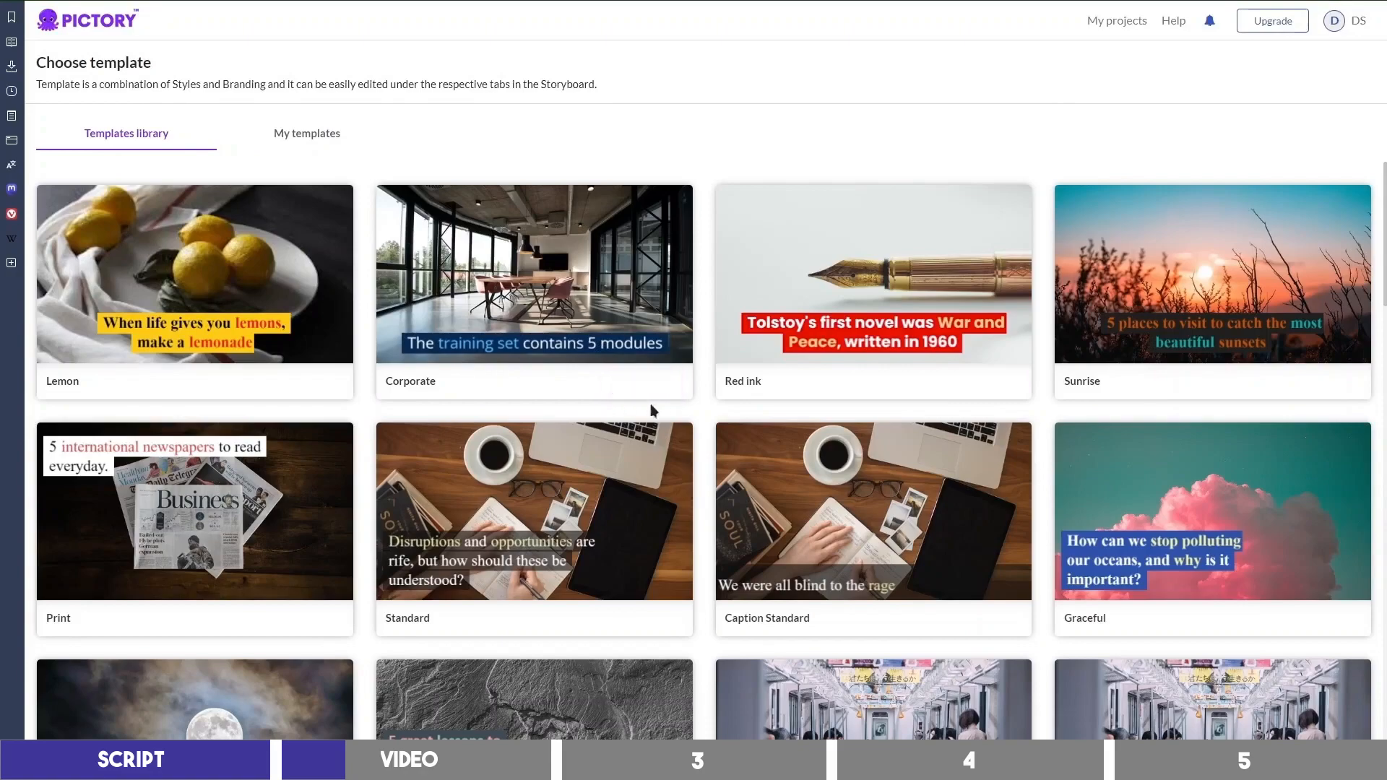
Step: Browse the templates library and create the storyboard with the Red ink template in 16:9 aspect ratio
scroll(653, 410, "down", 10)
scroll(679, 401, "down", 2)
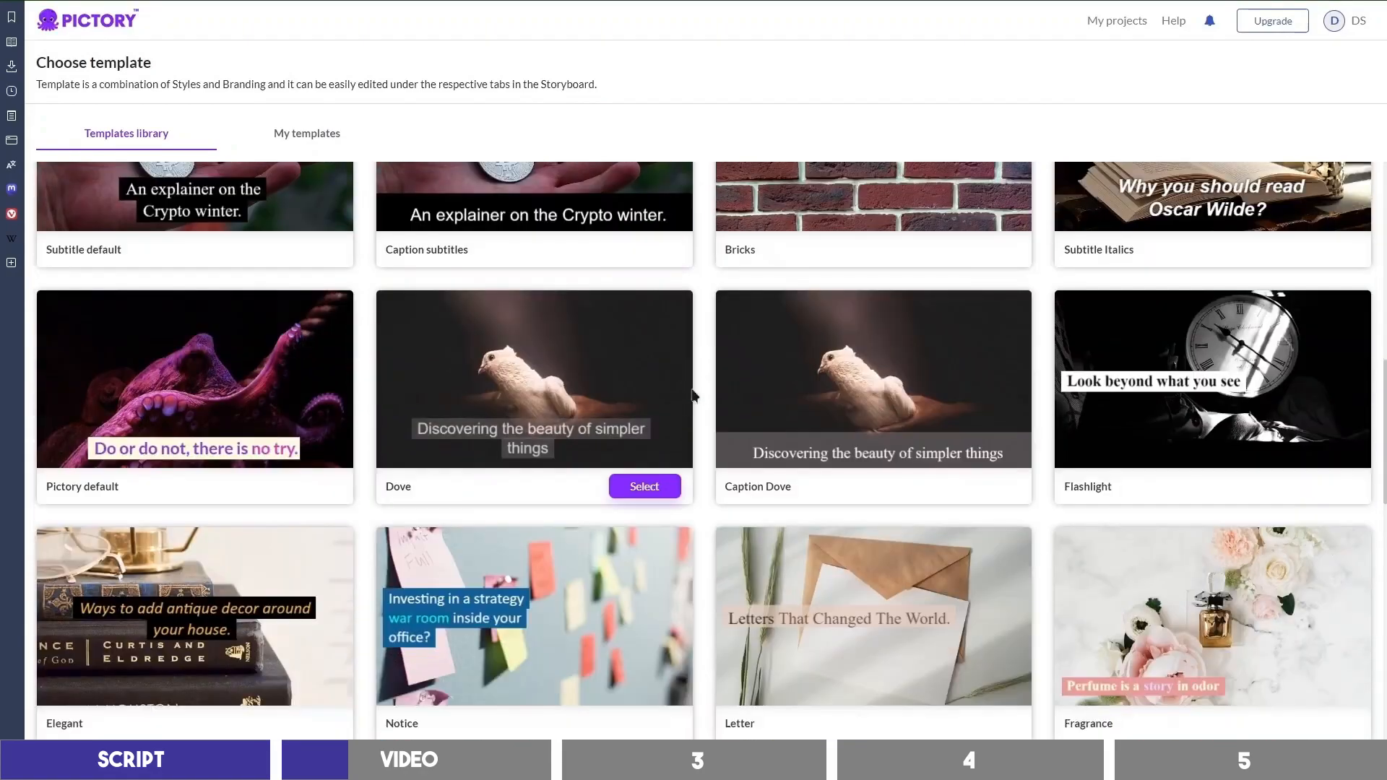
scroll(700, 394, "up", 5)
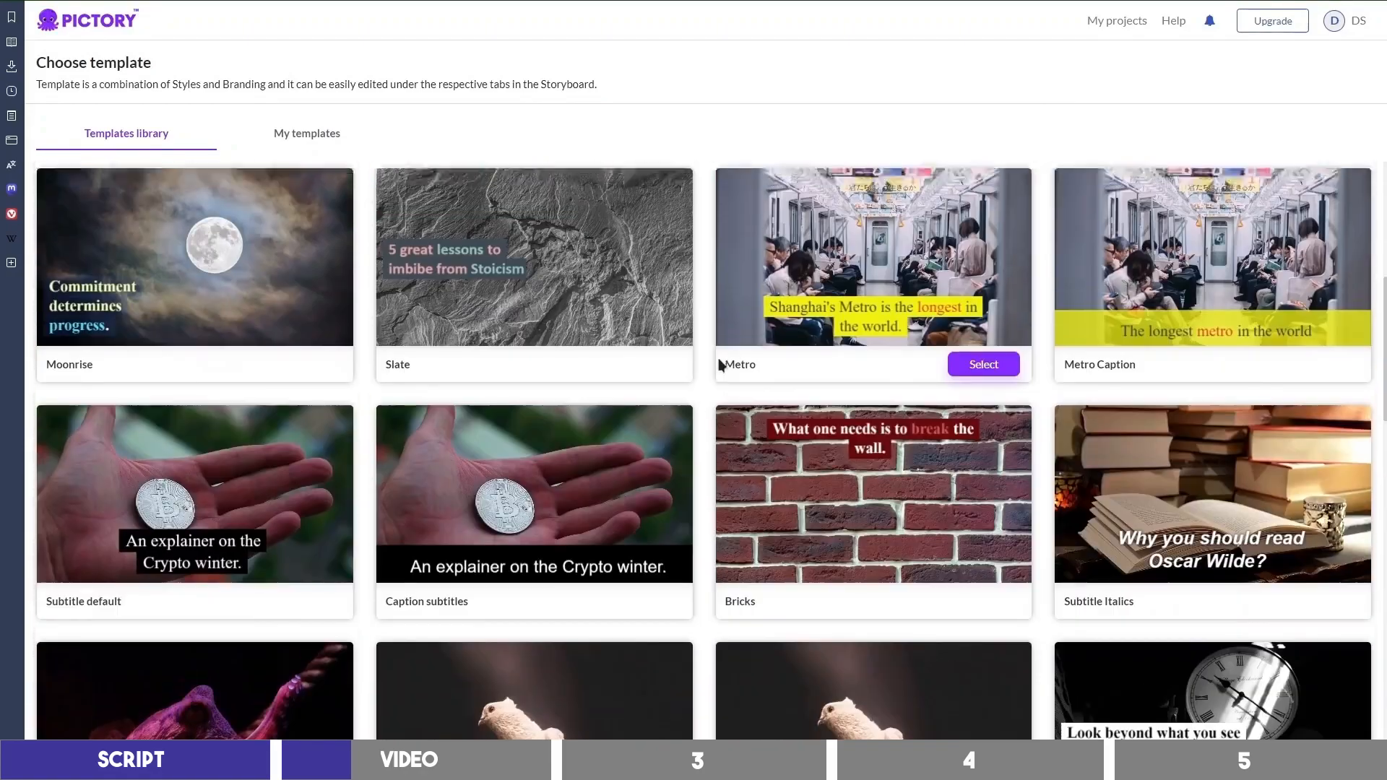
scroll(720, 365, "up", 7)
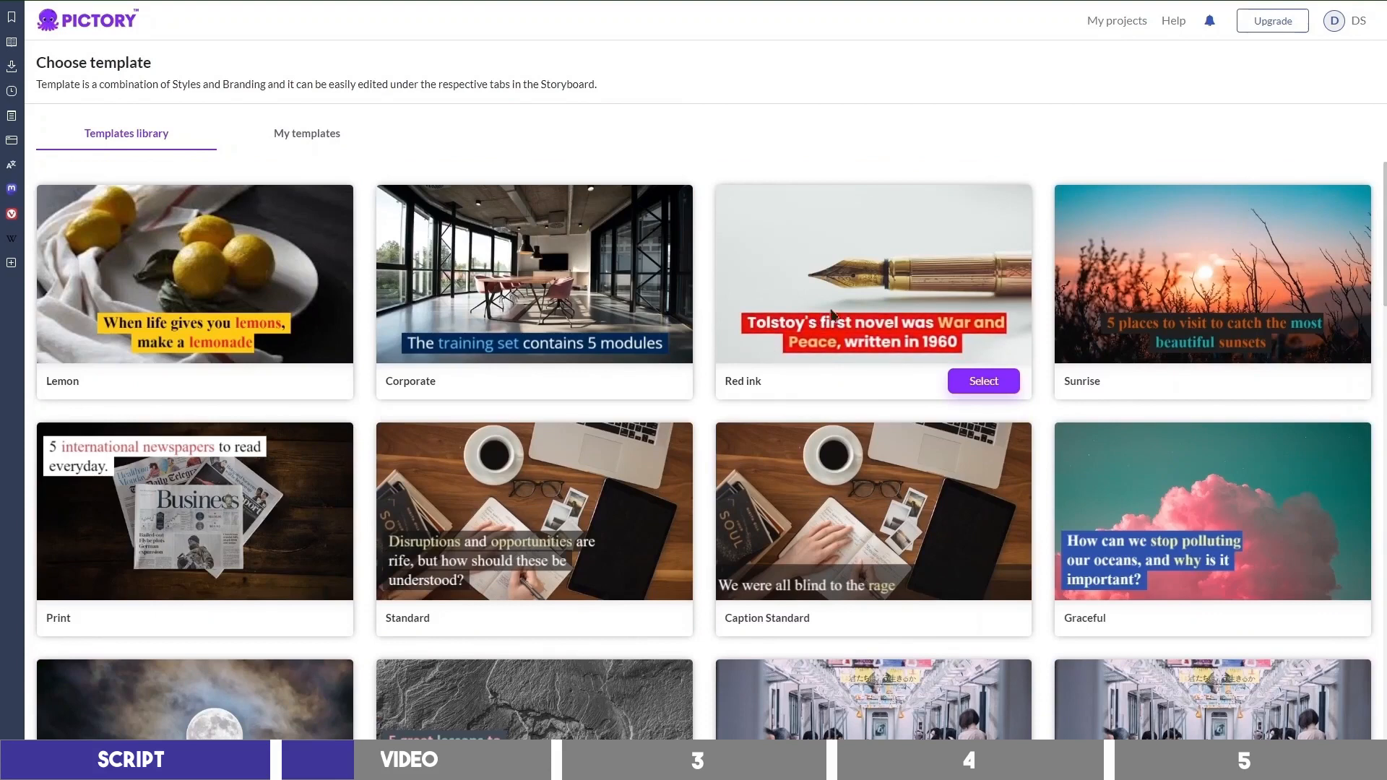
left_click(981, 385)
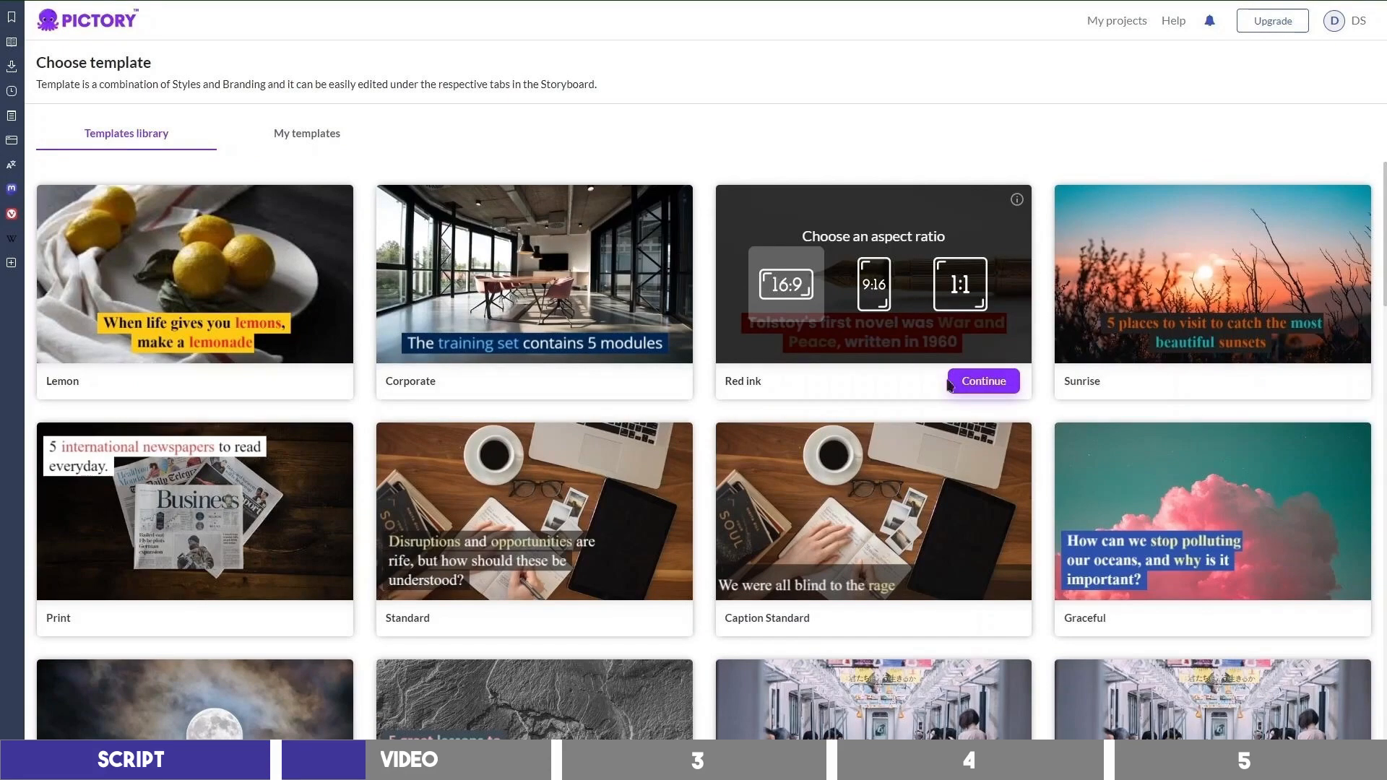
left_click(985, 382)
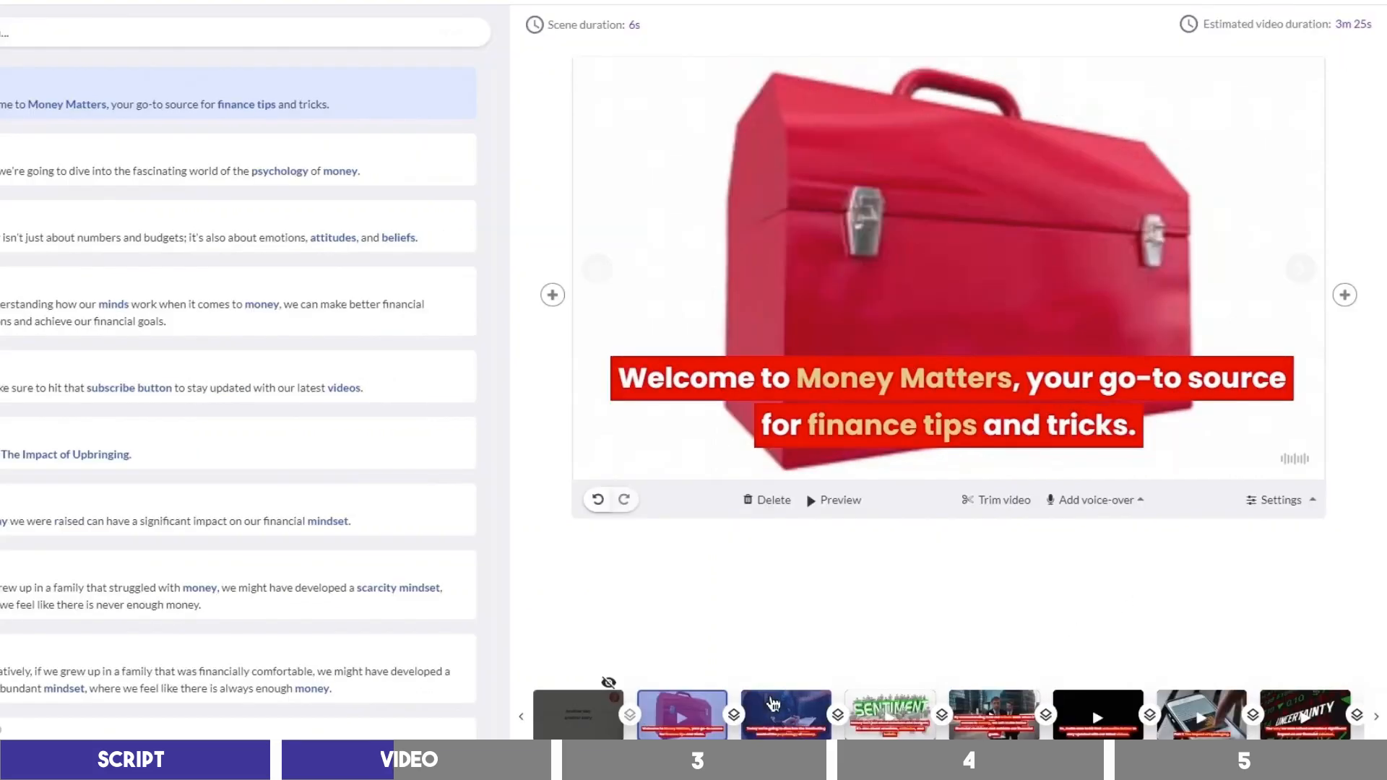
Step: Check the first three scenes and replace scene 1's visual with the library's money clip of suited hands counting dollar bills
left_click(773, 704)
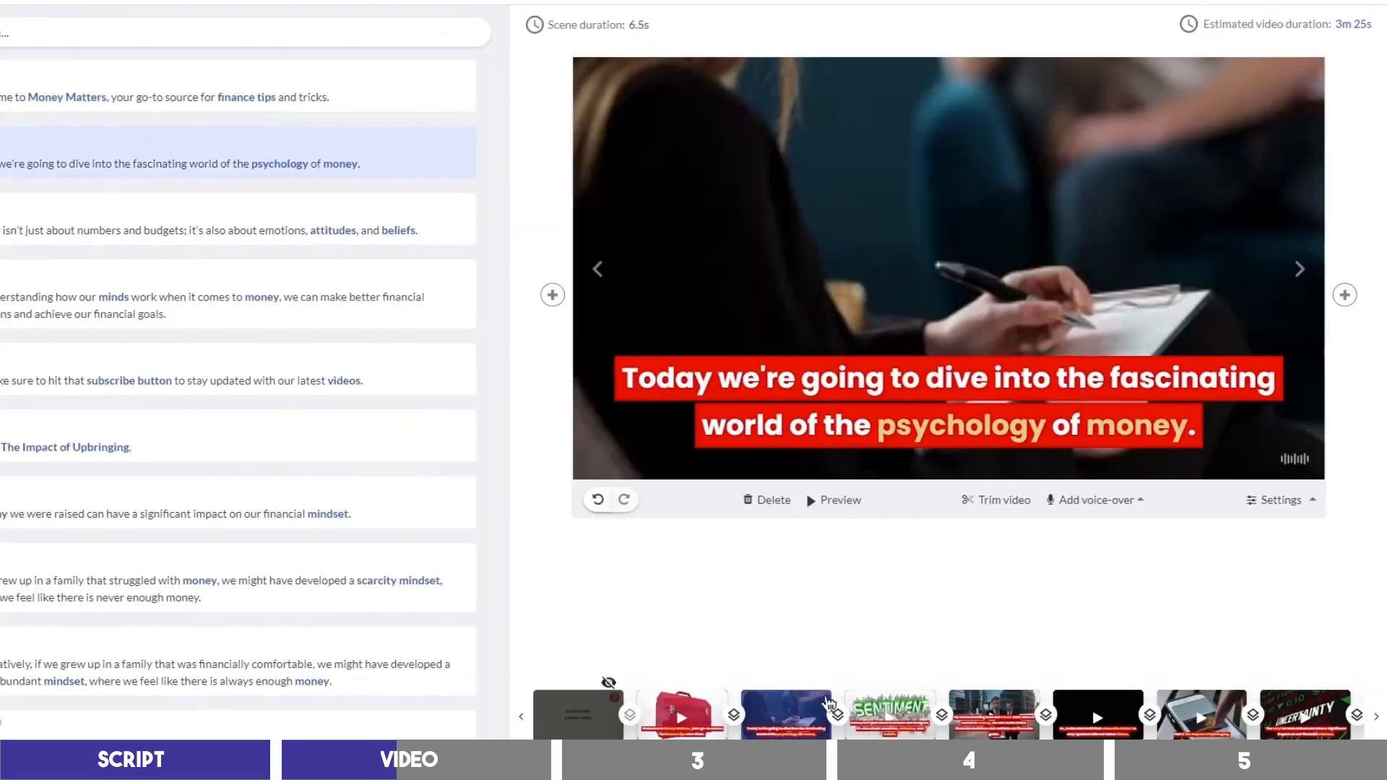
left_click(887, 712)
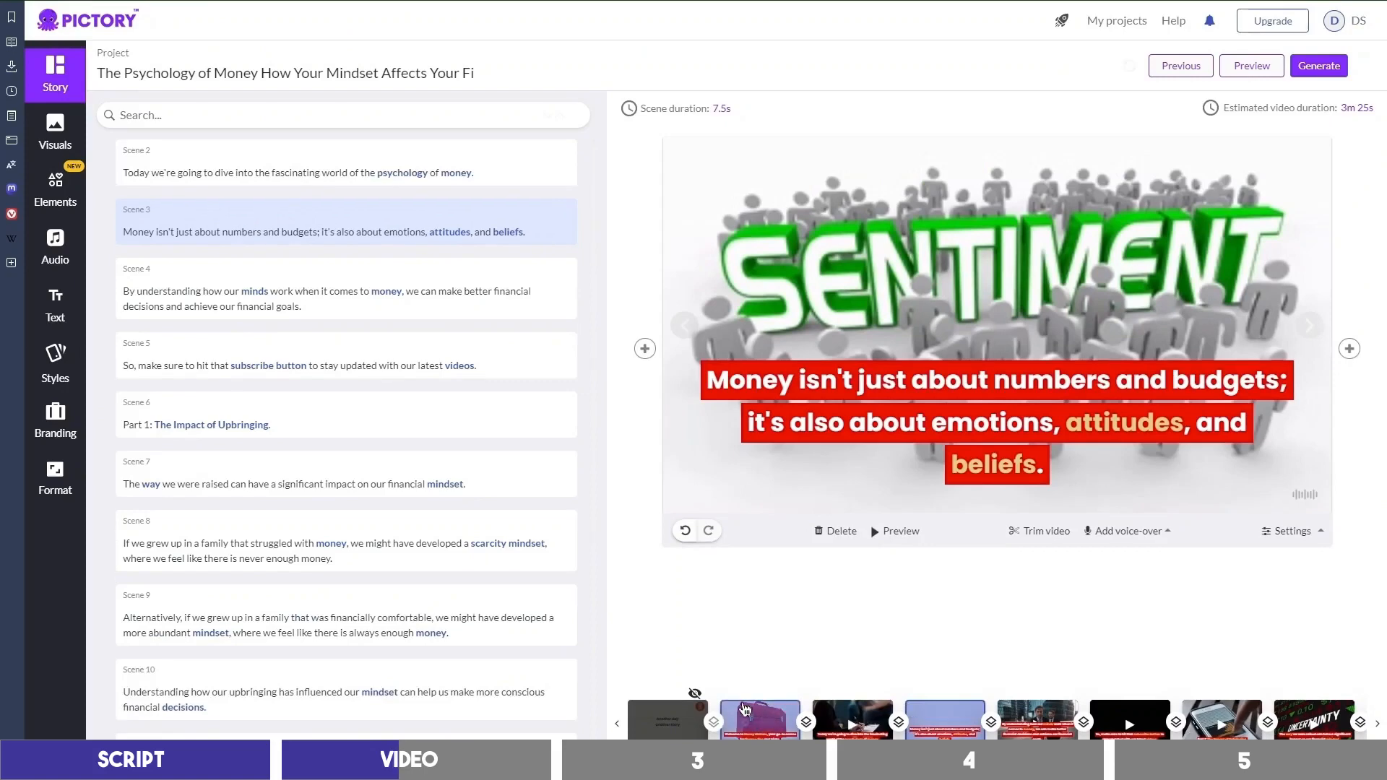
left_click(745, 710)
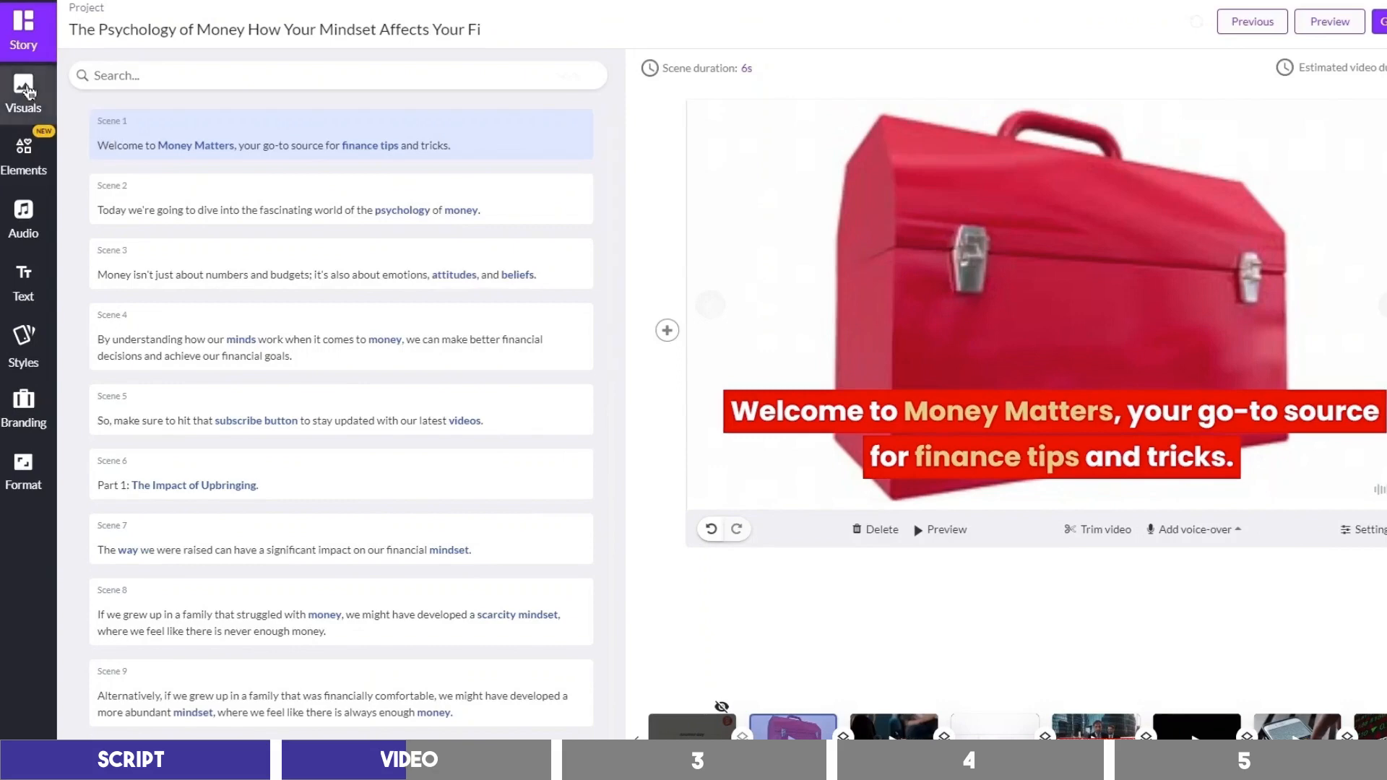
left_click(55, 132)
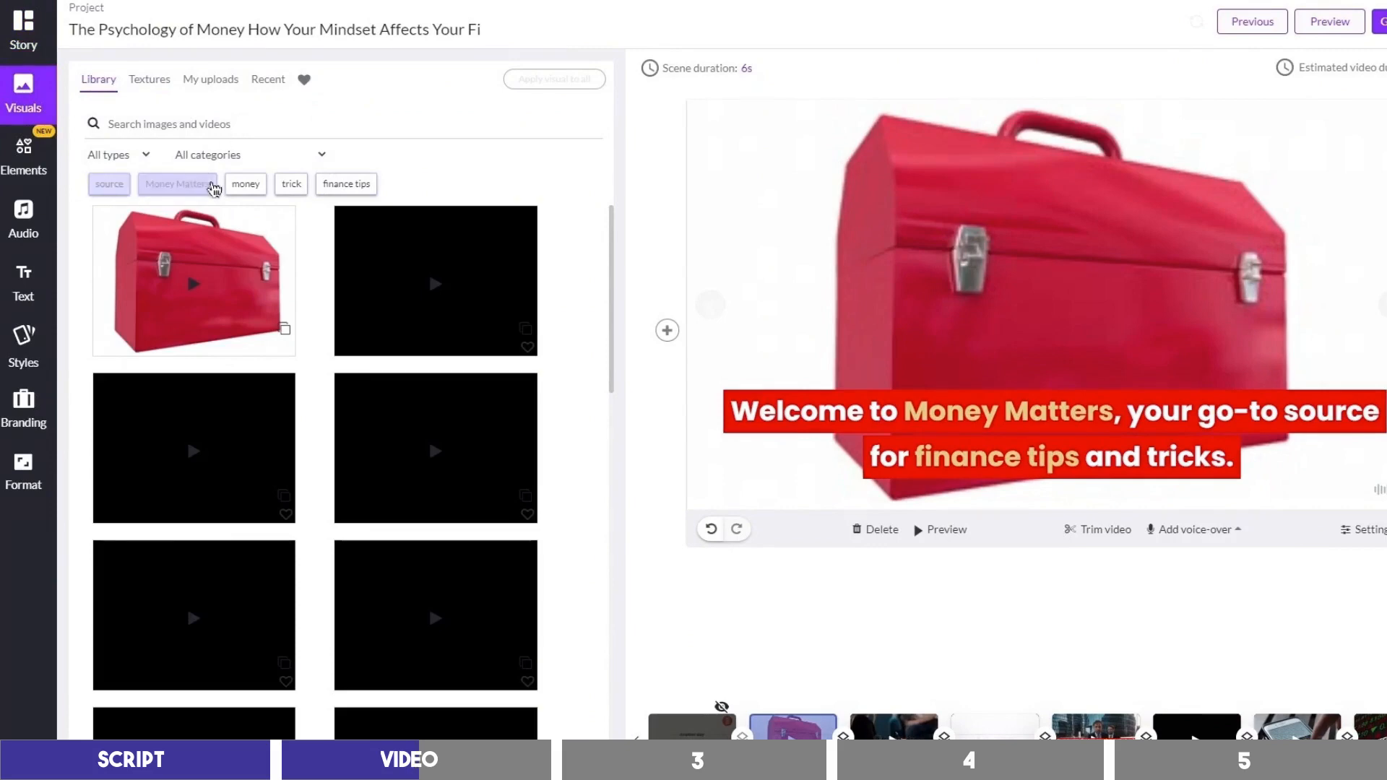
left_click(244, 184)
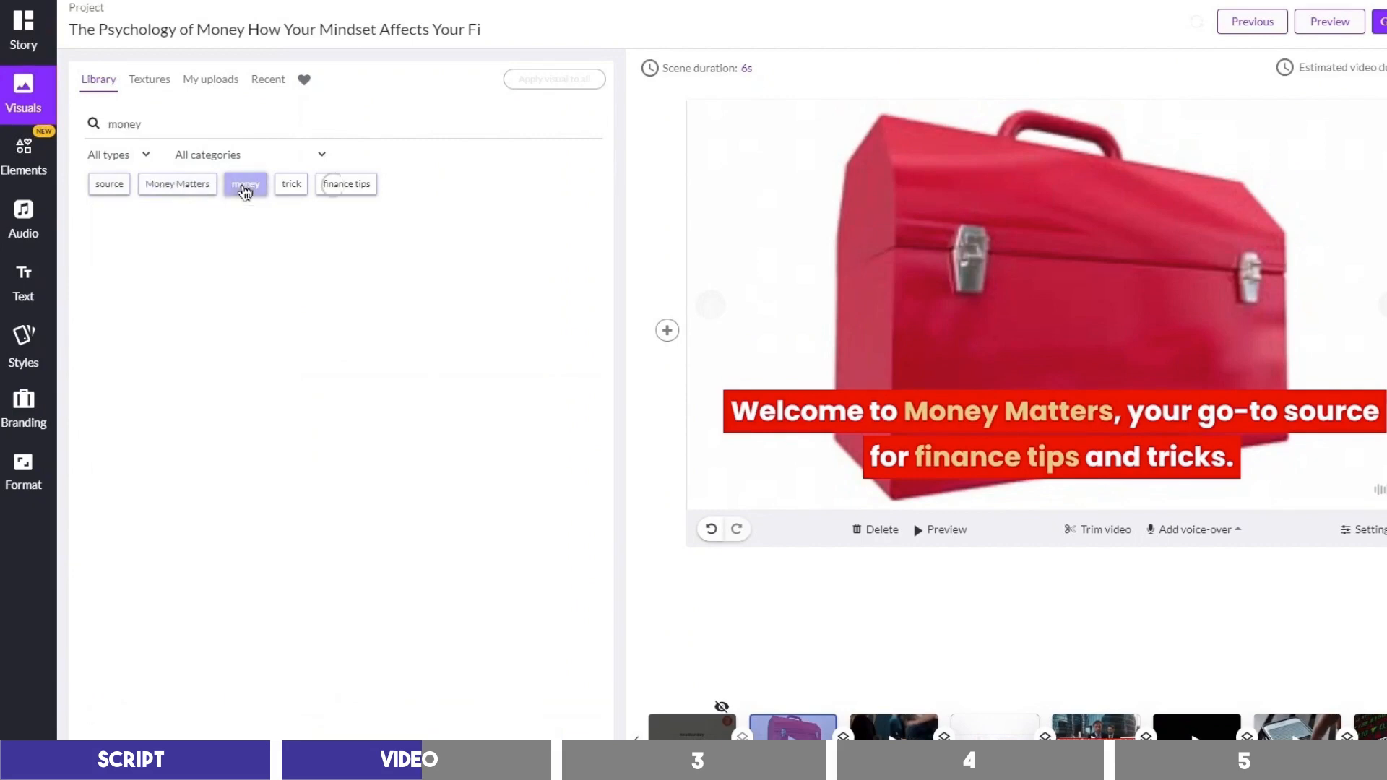
left_click(186, 271)
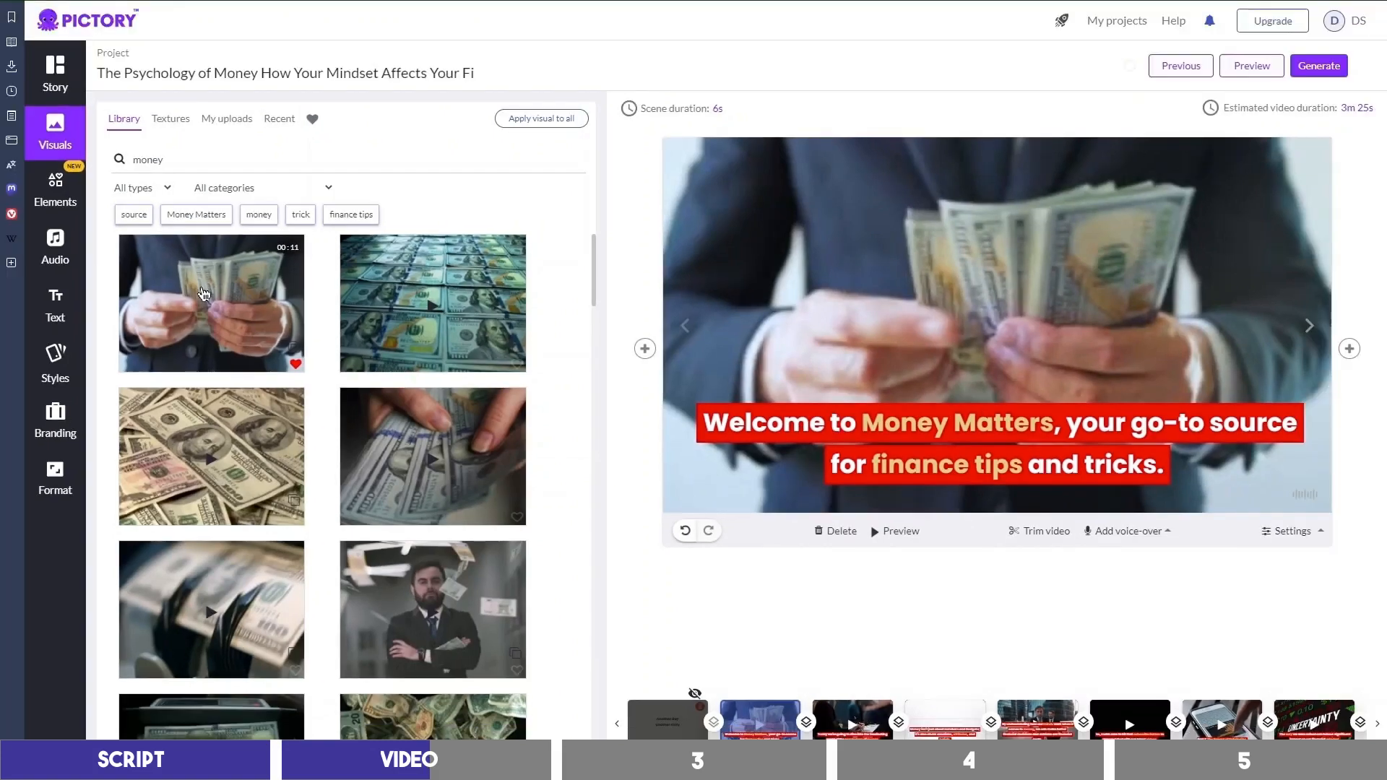
Step: Replace scene 3's visual with the bearded man under falling bills and scene 2's with the man in red counting money
left_click(943, 719)
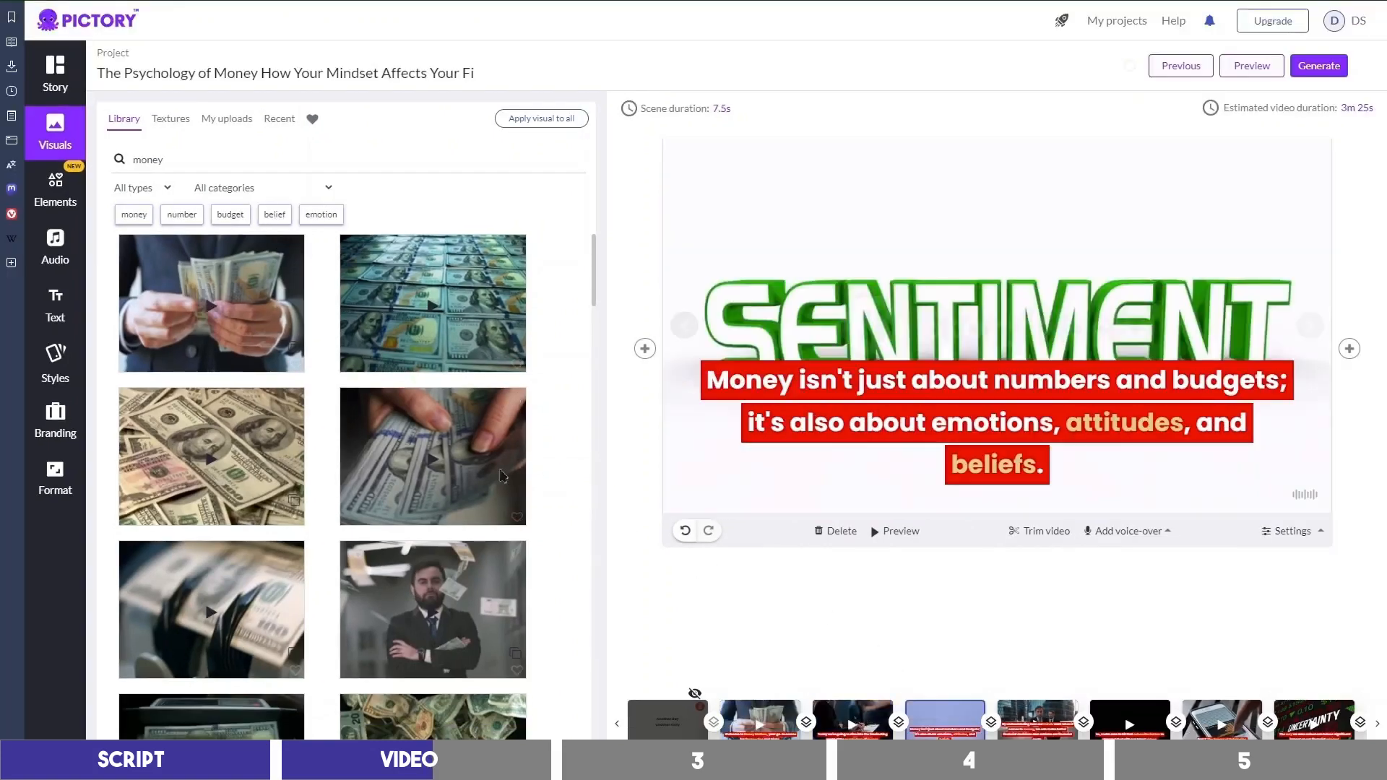
scroll(401, 376, "down", 2)
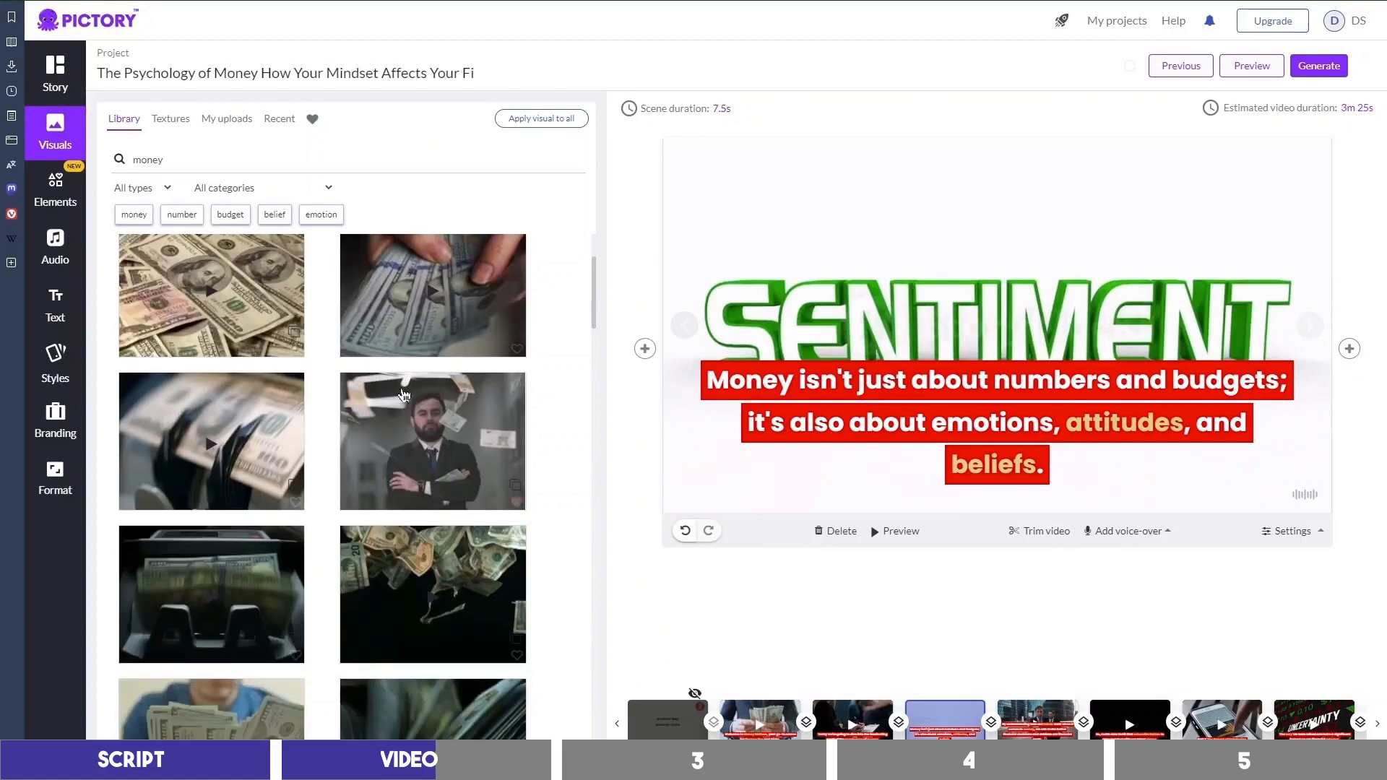
left_click(405, 427)
left_click(852, 720)
scroll(380, 506, "down", 10)
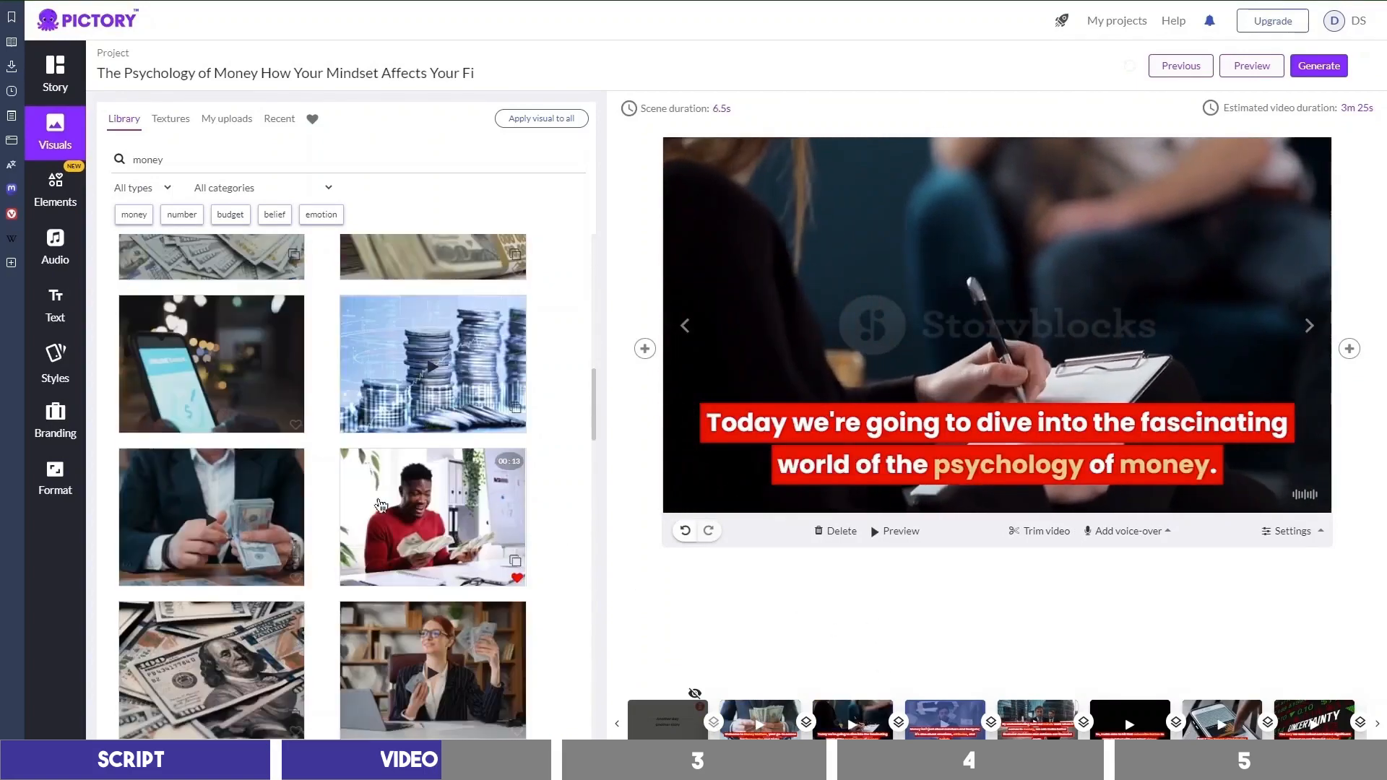
left_click(380, 505)
Step: Search the visuals library for "subscribe" and apply a subscribe button clip to scene 5
left_click(1037, 719)
scroll(381, 498, "down", 4)
left_click(1129, 719)
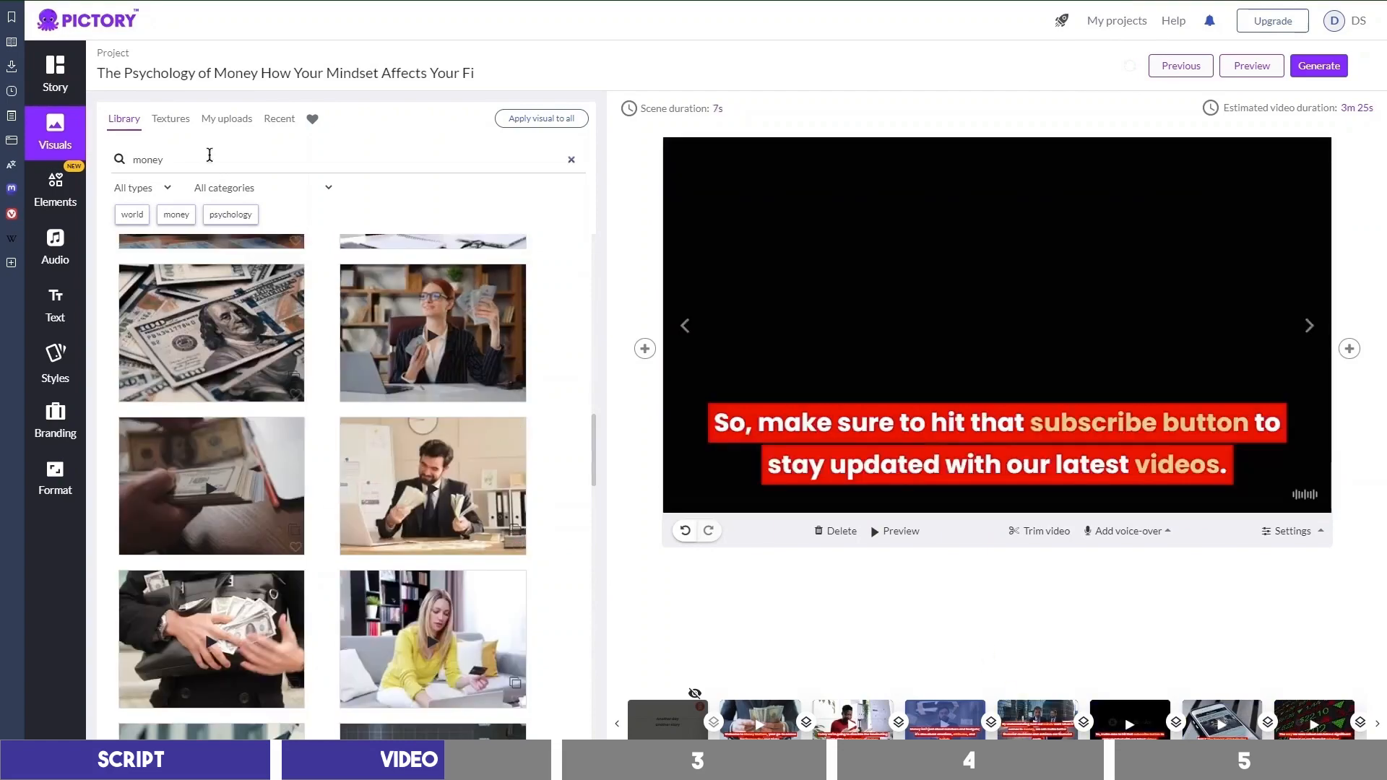
type("subscribe")
key("Return")
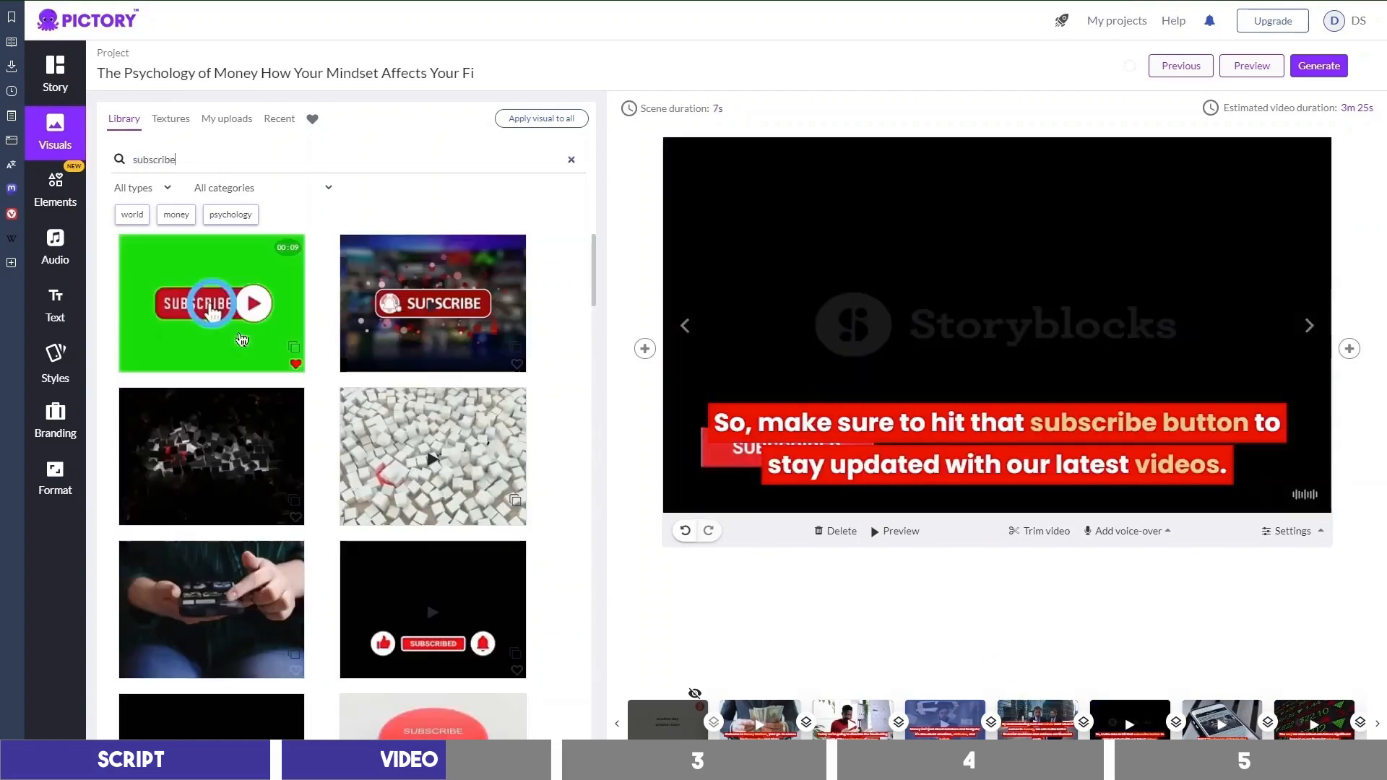
left_click(434, 297)
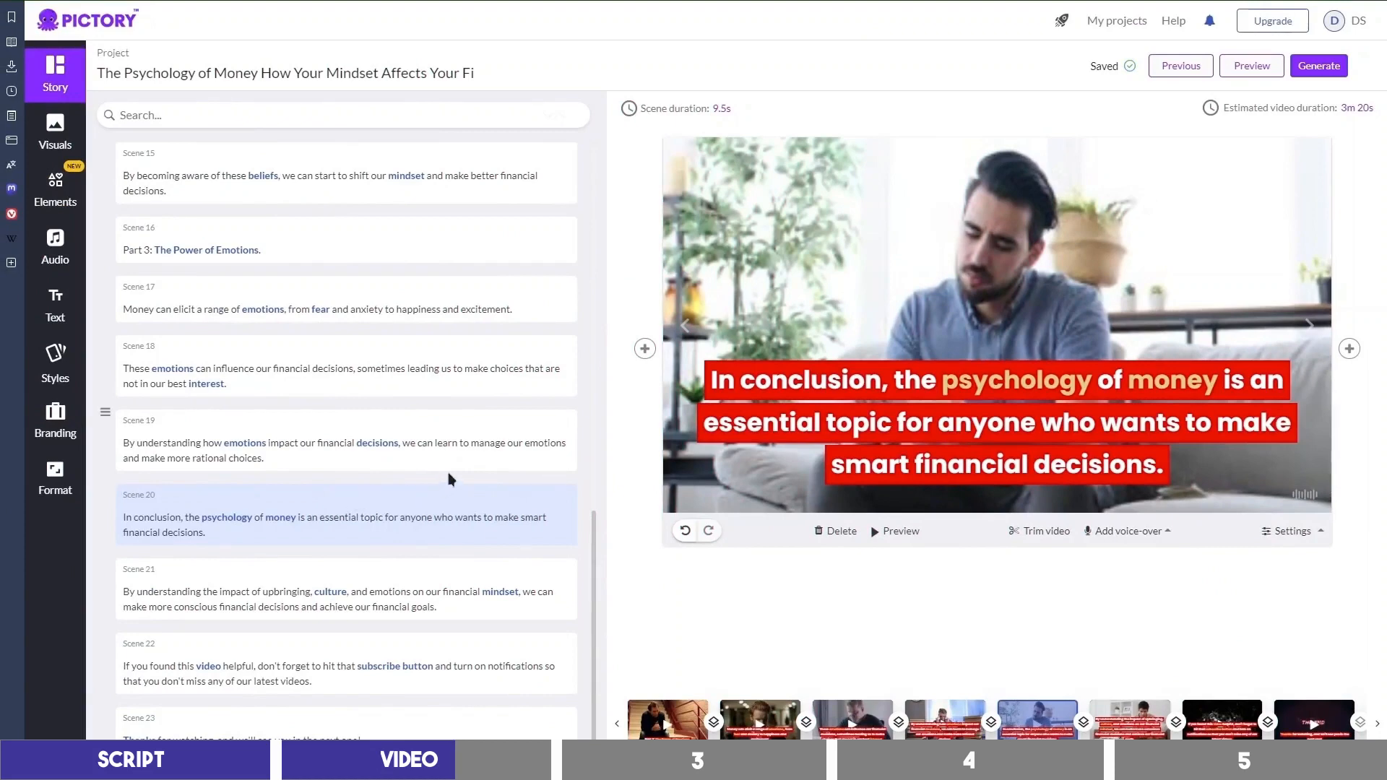
Step: Look through the scene texts and set the scene 20 caption's font size to 20
scroll(451, 476, "up", 10)
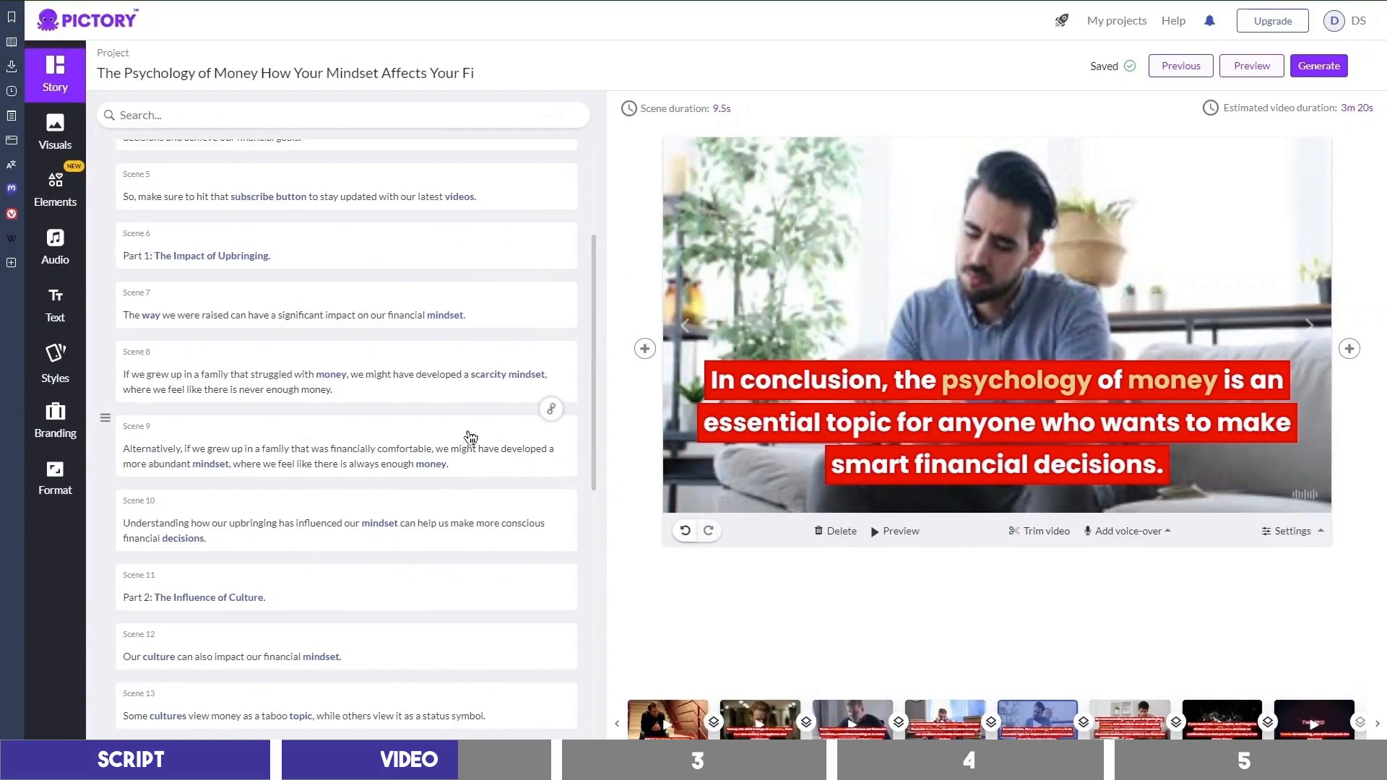
scroll(464, 433, "up", 4)
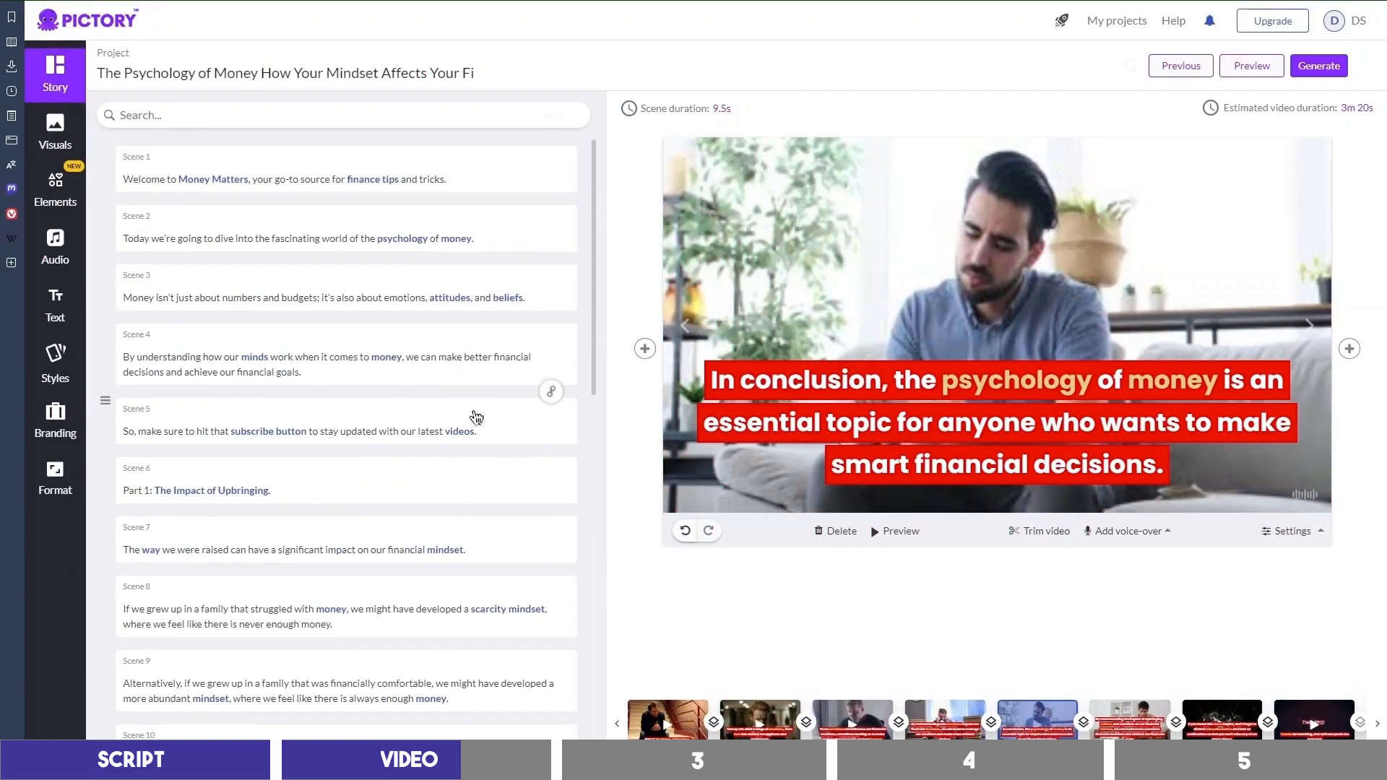
scroll(475, 416, "down", 5)
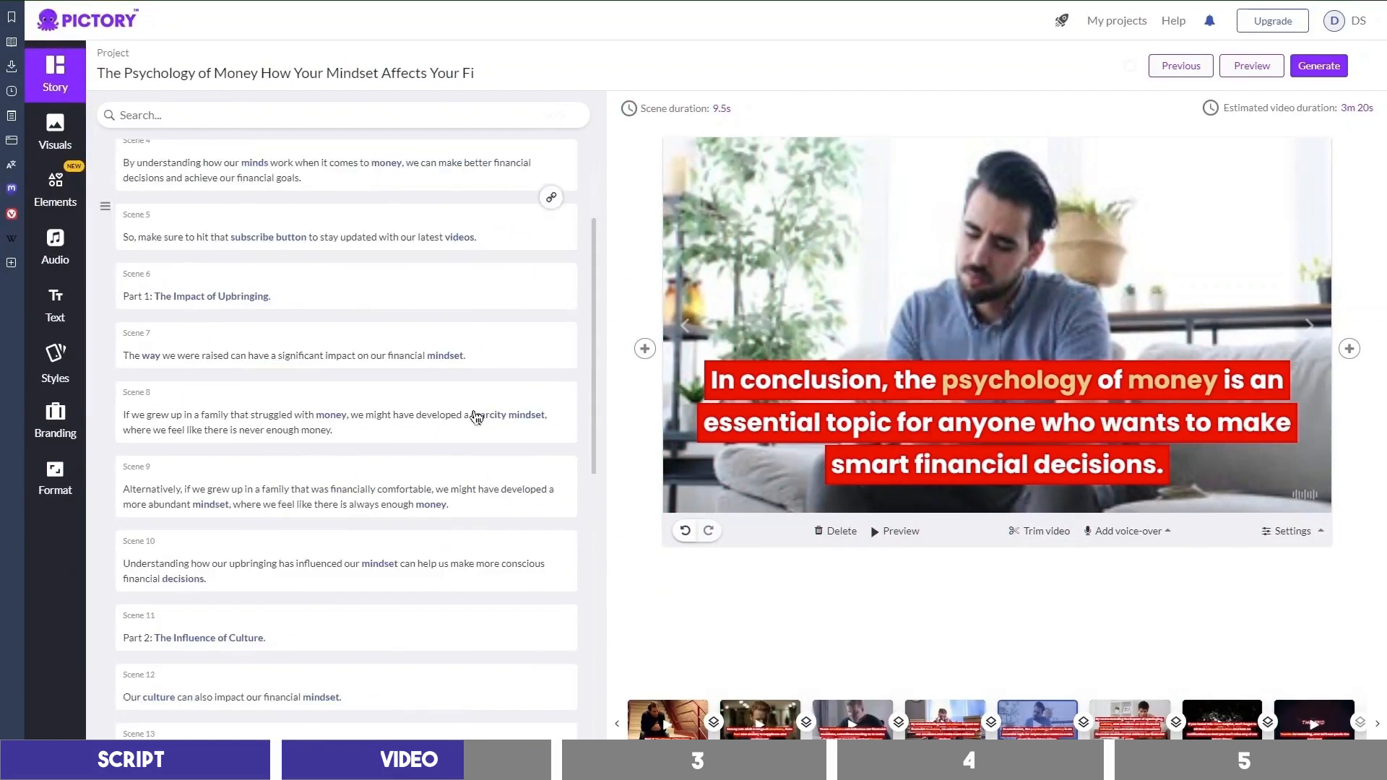
scroll(475, 417, "down", 5)
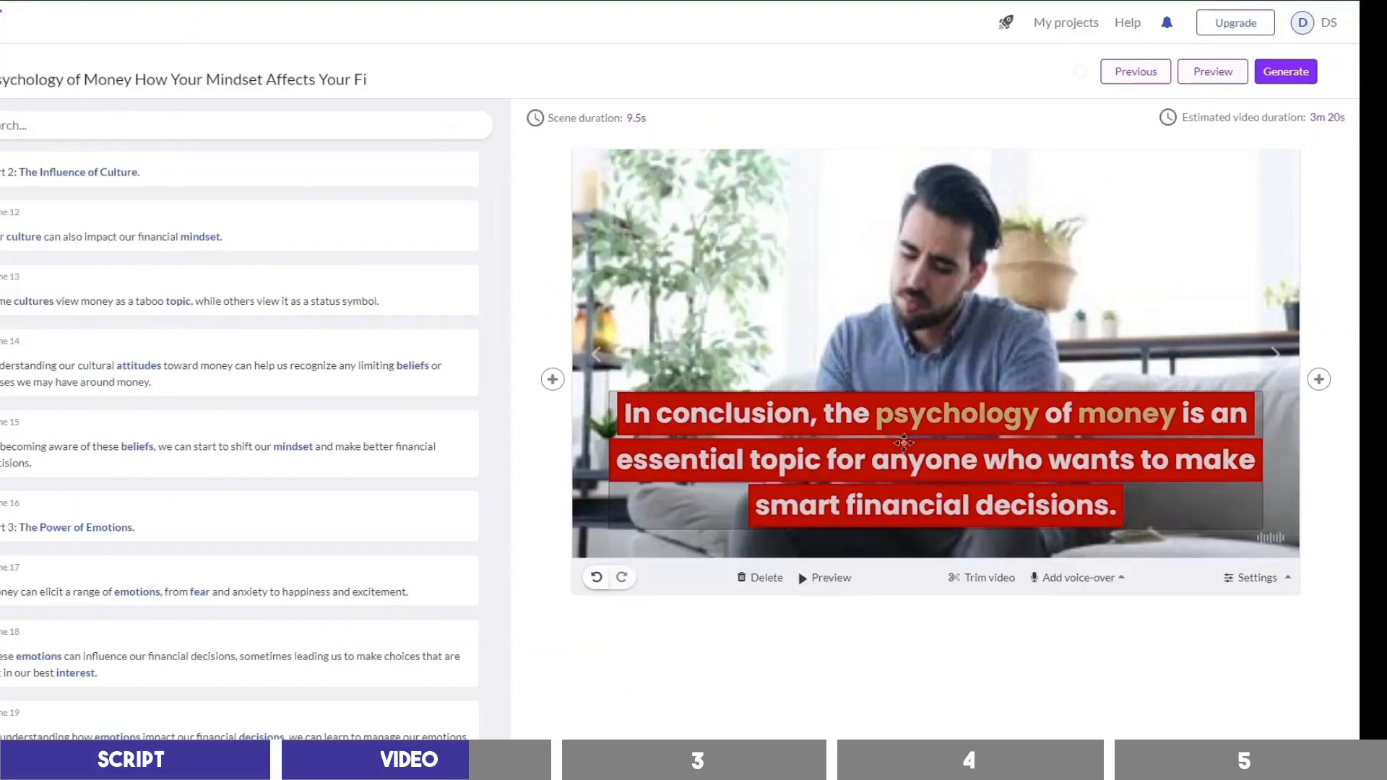
left_click(904, 442)
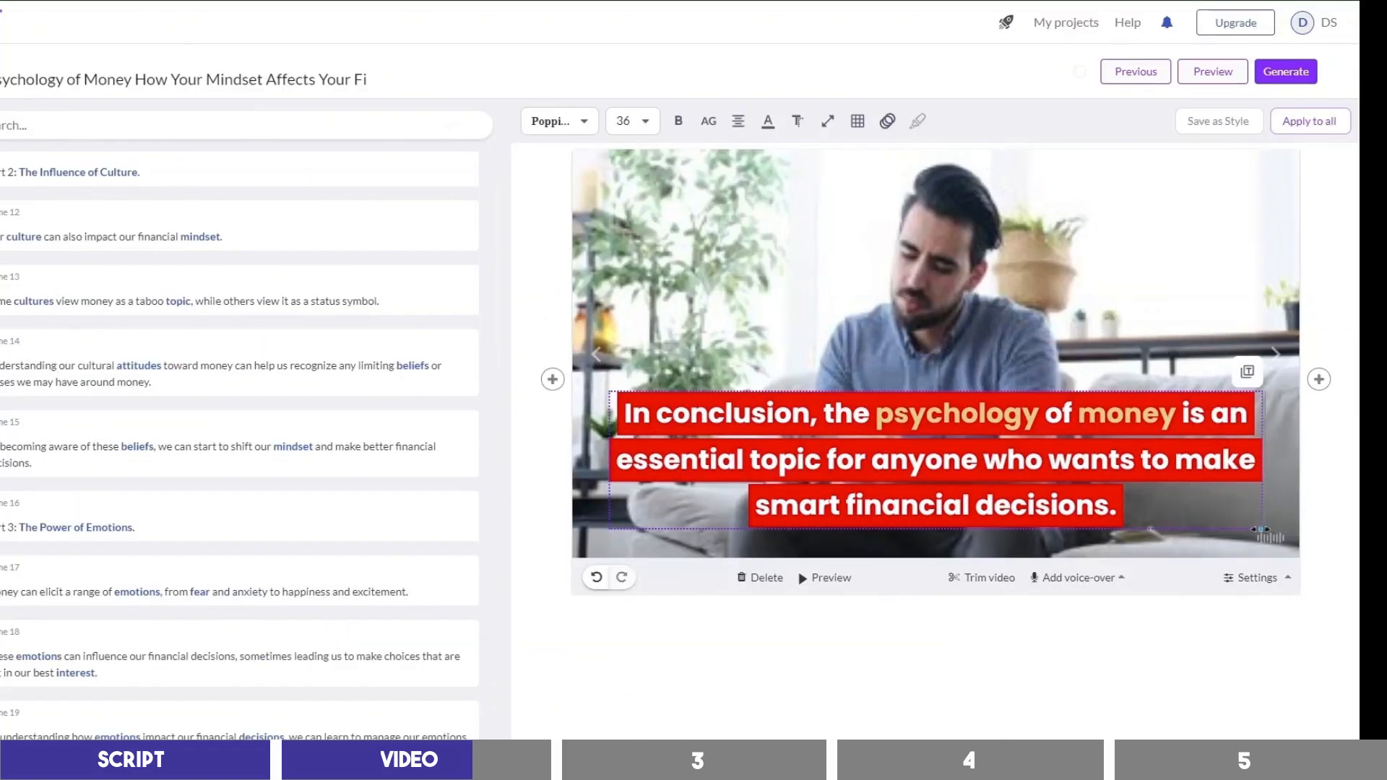
left_click(642, 122)
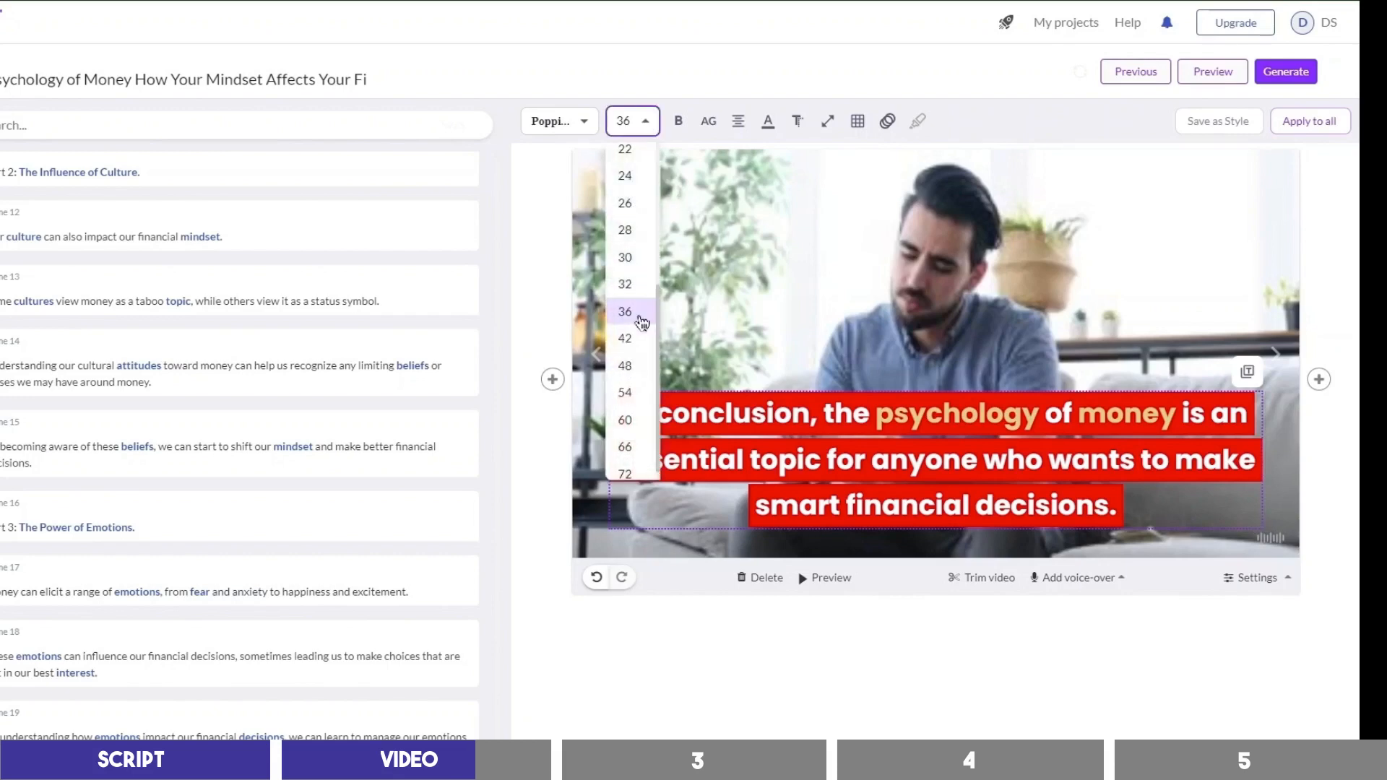
scroll(637, 332, "up", 5)
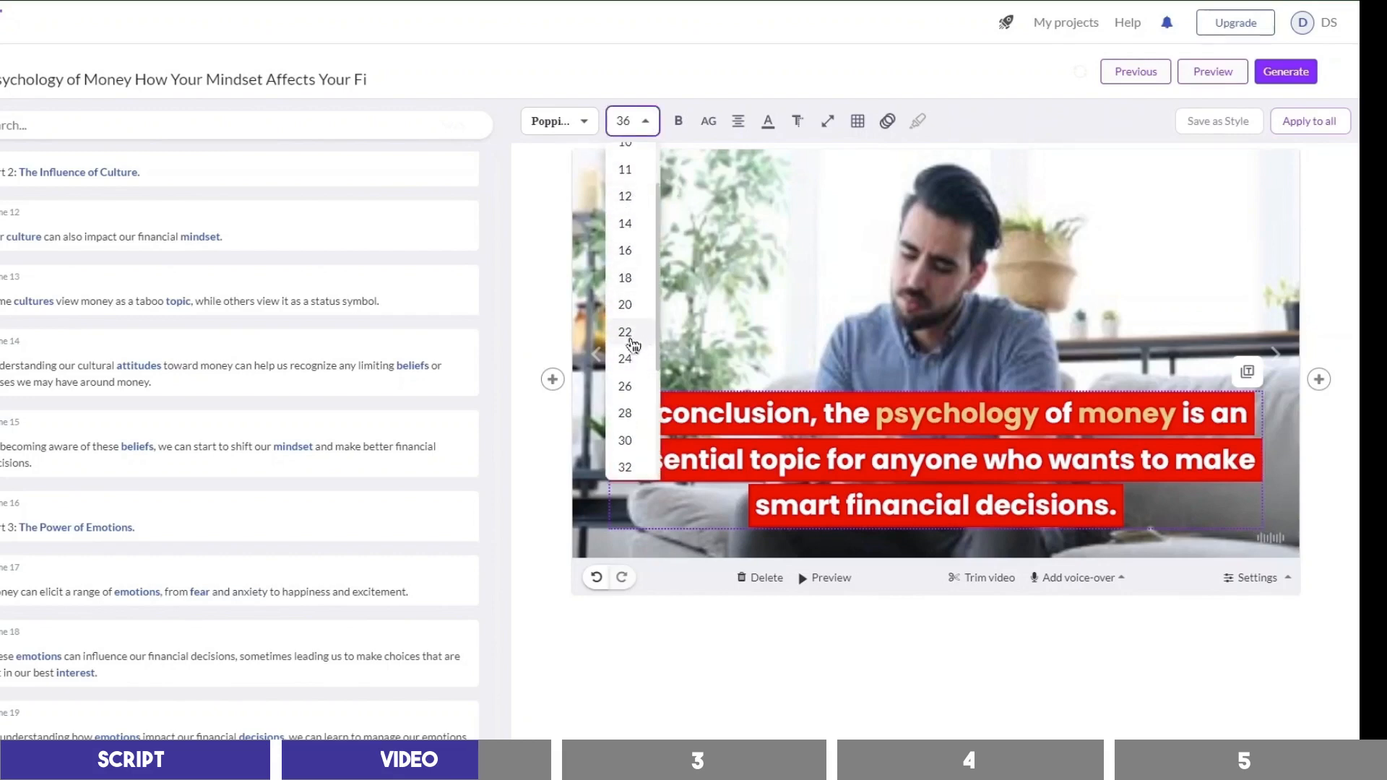
left_click(624, 304)
Step: Choose an exit animation for the scene 20 caption and check its entry animation settings
left_click(888, 121)
left_click(981, 151)
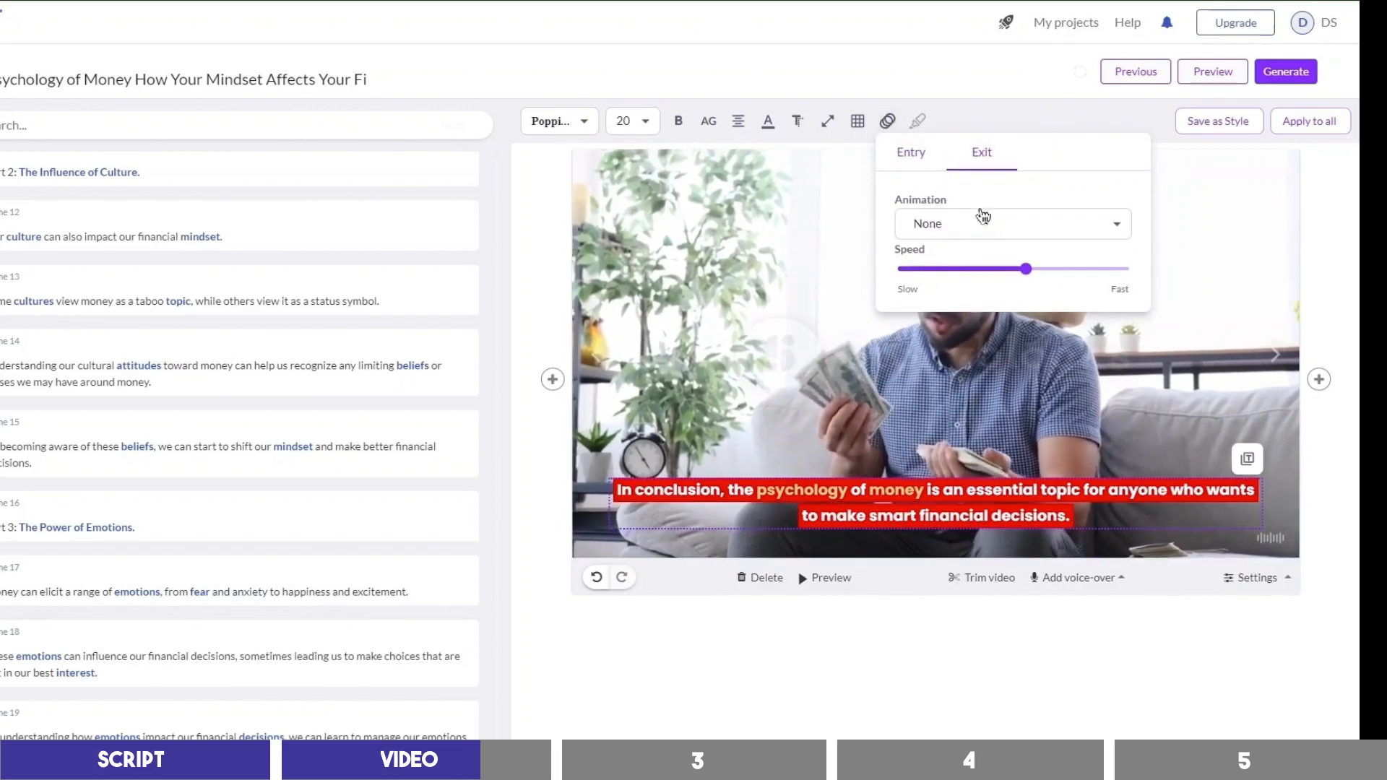
left_click(979, 223)
left_click(873, 398)
left_click(924, 155)
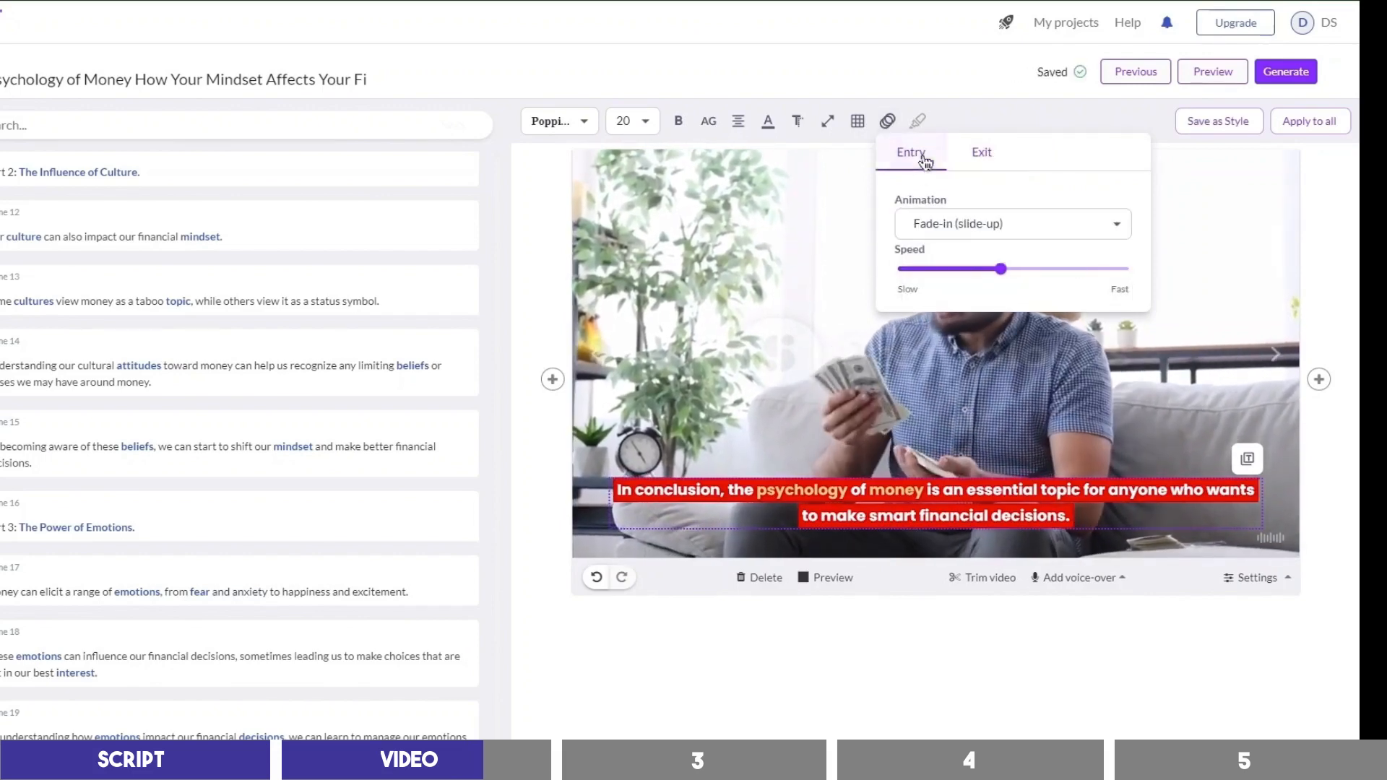
Step: Check the caption's text shadow and colour settings, and apply the caption formatting to all scenes
left_click(829, 123)
left_click(829, 124)
left_click(805, 122)
left_click(803, 126)
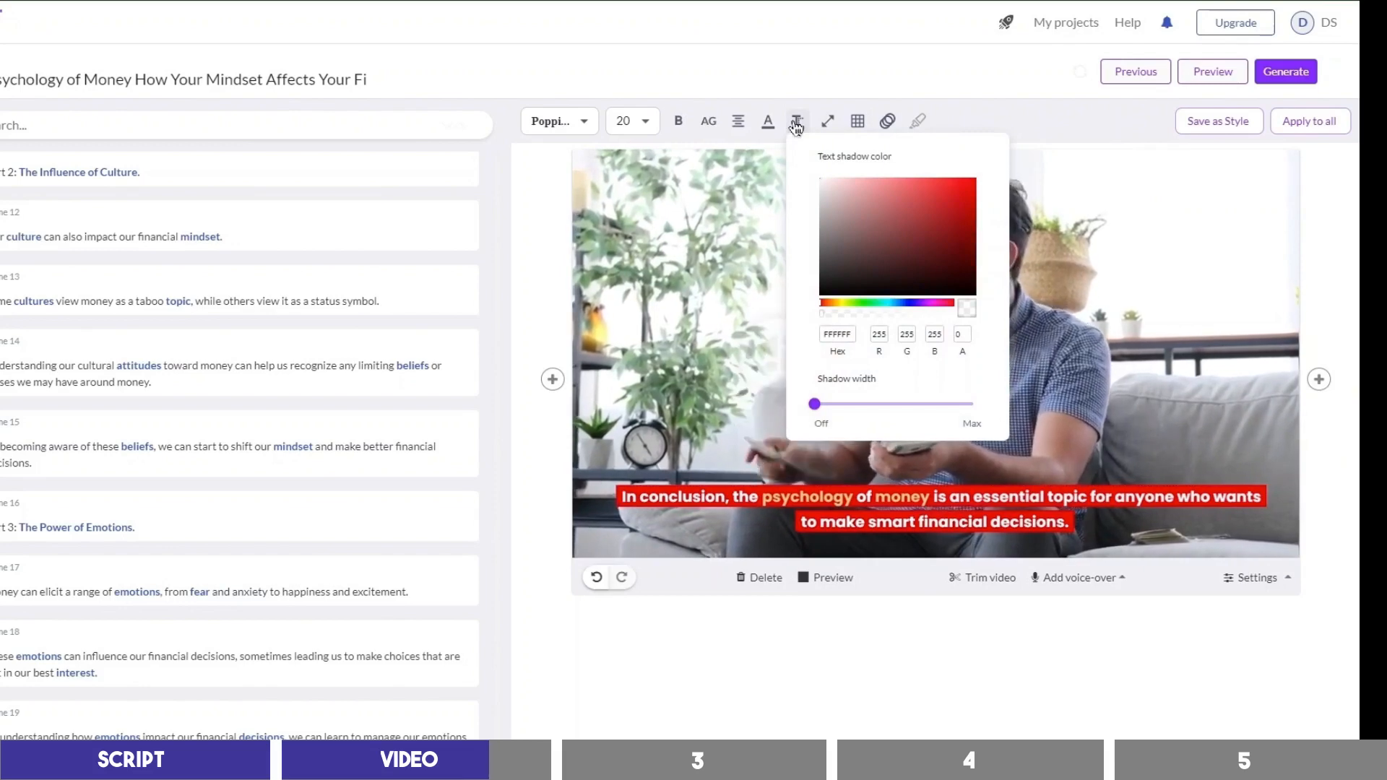
left_click(769, 126)
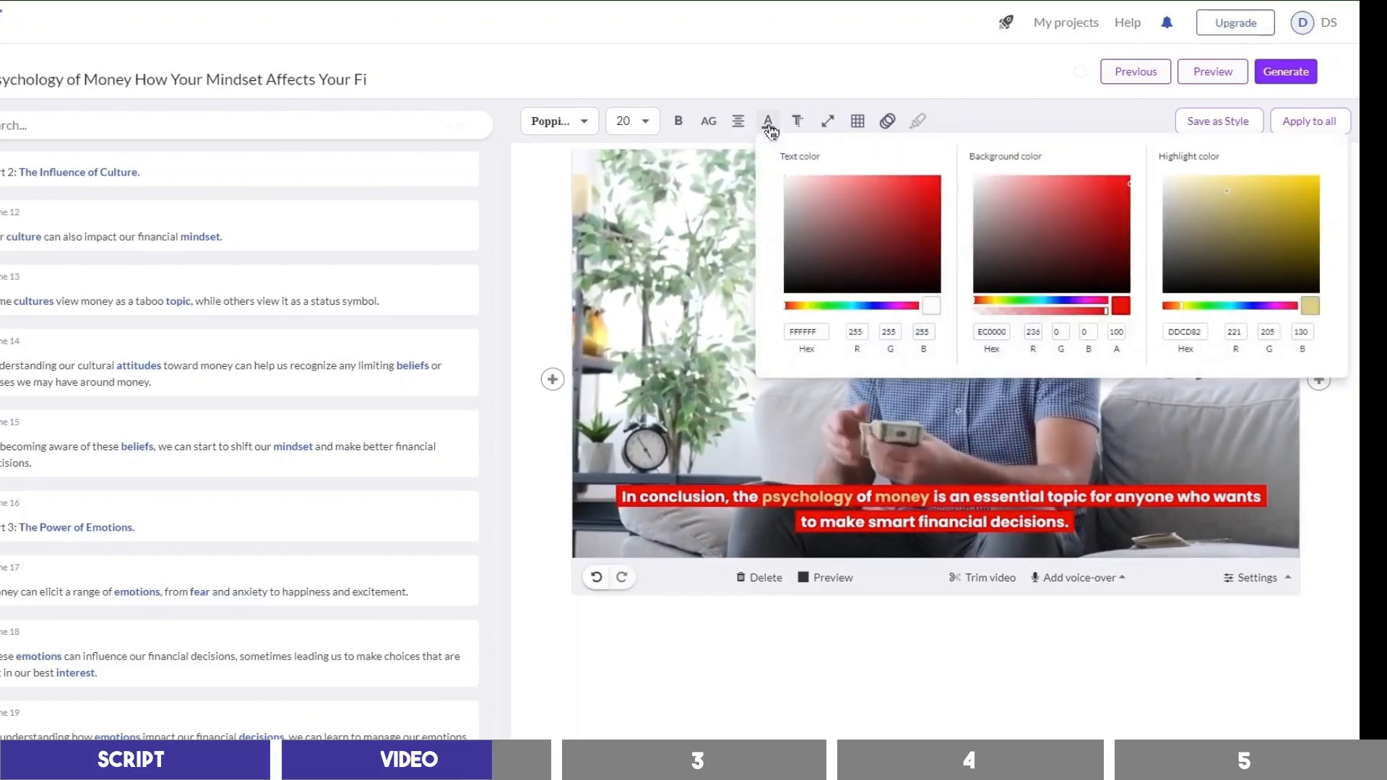
left_click(770, 128)
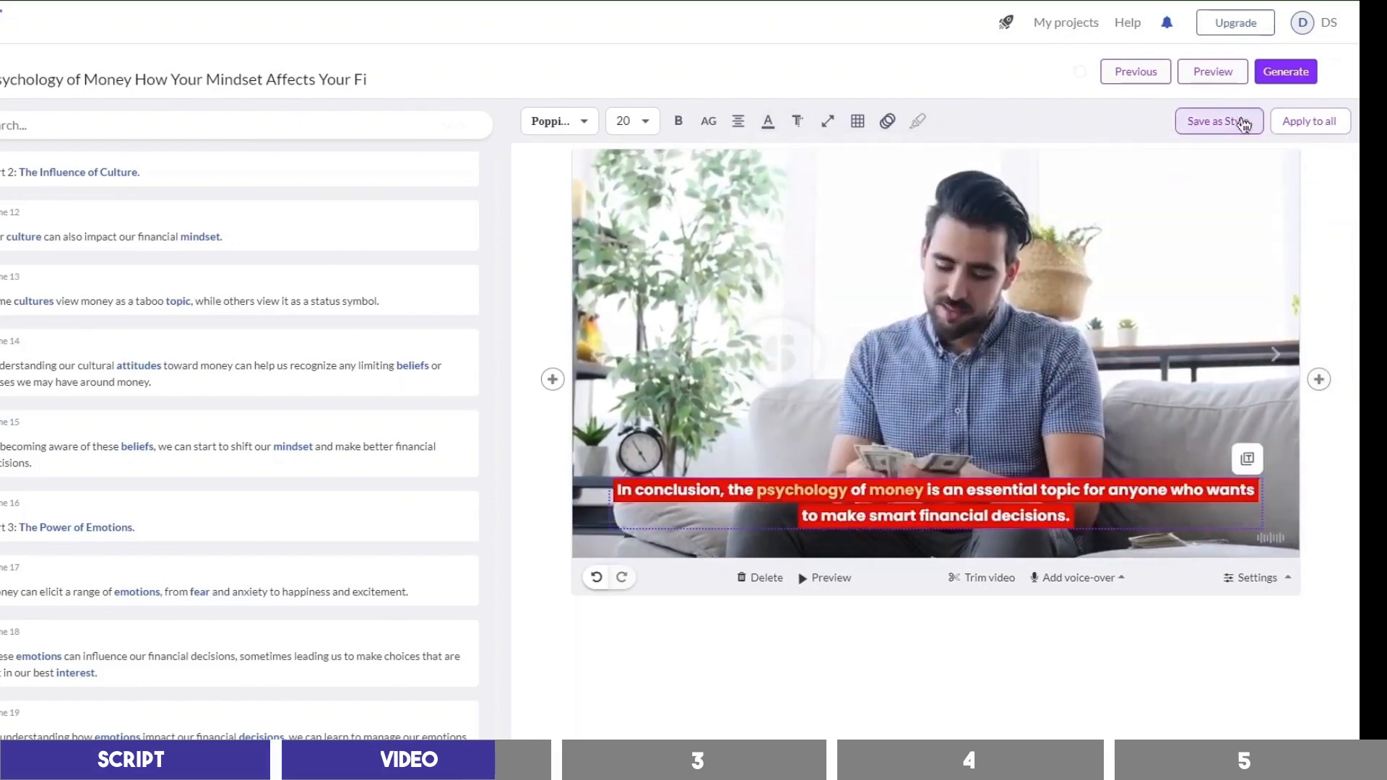
left_click(1319, 127)
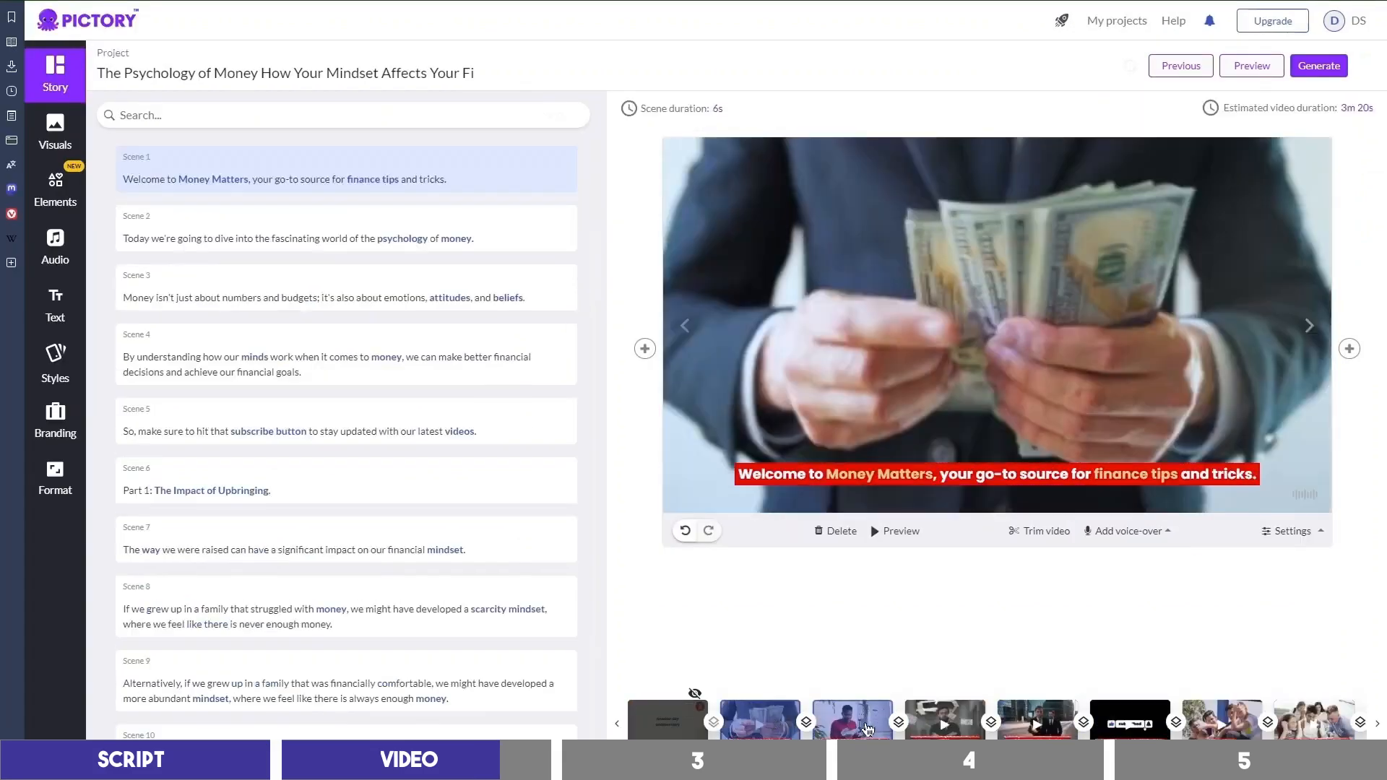
Step: Return to scene 1, audition the US English voice-over voices, and apply the male voice Joey
left_click(760, 717)
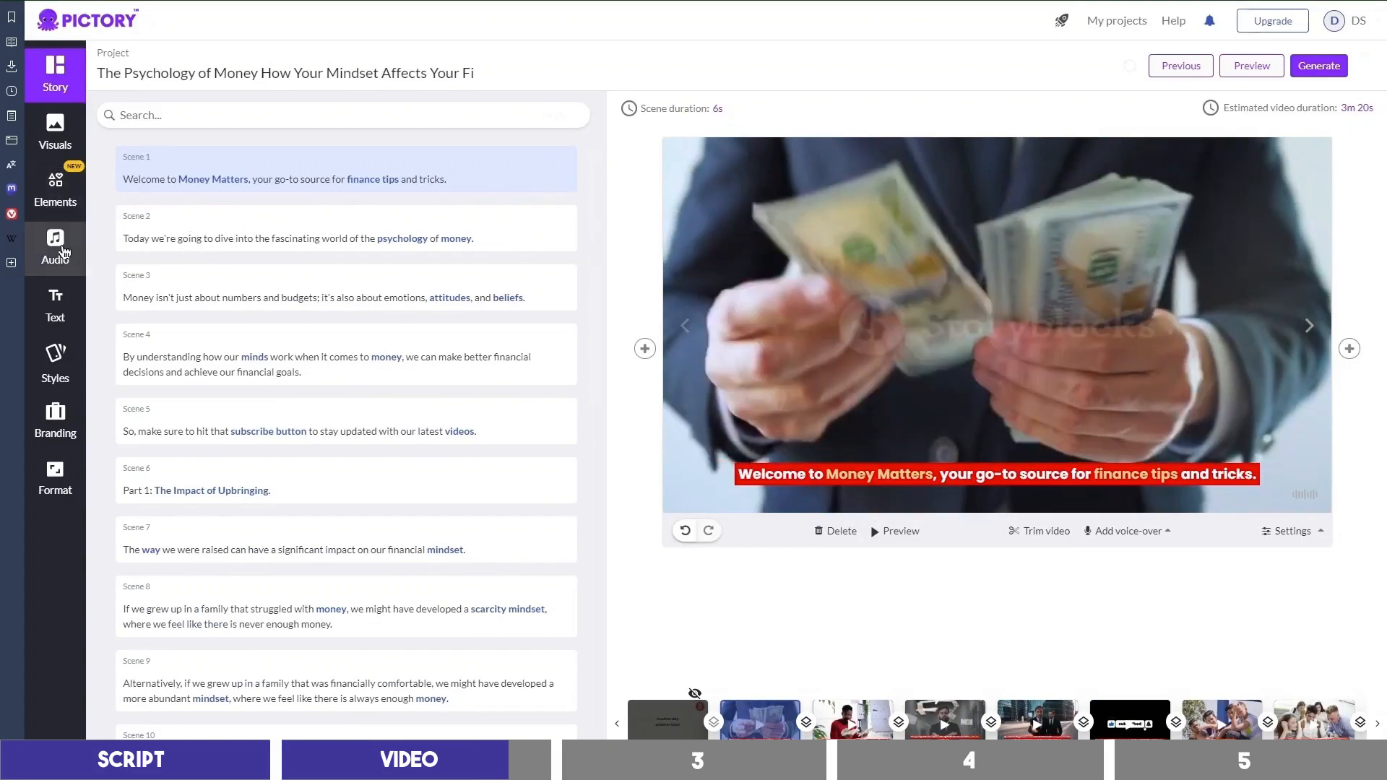
left_click(64, 248)
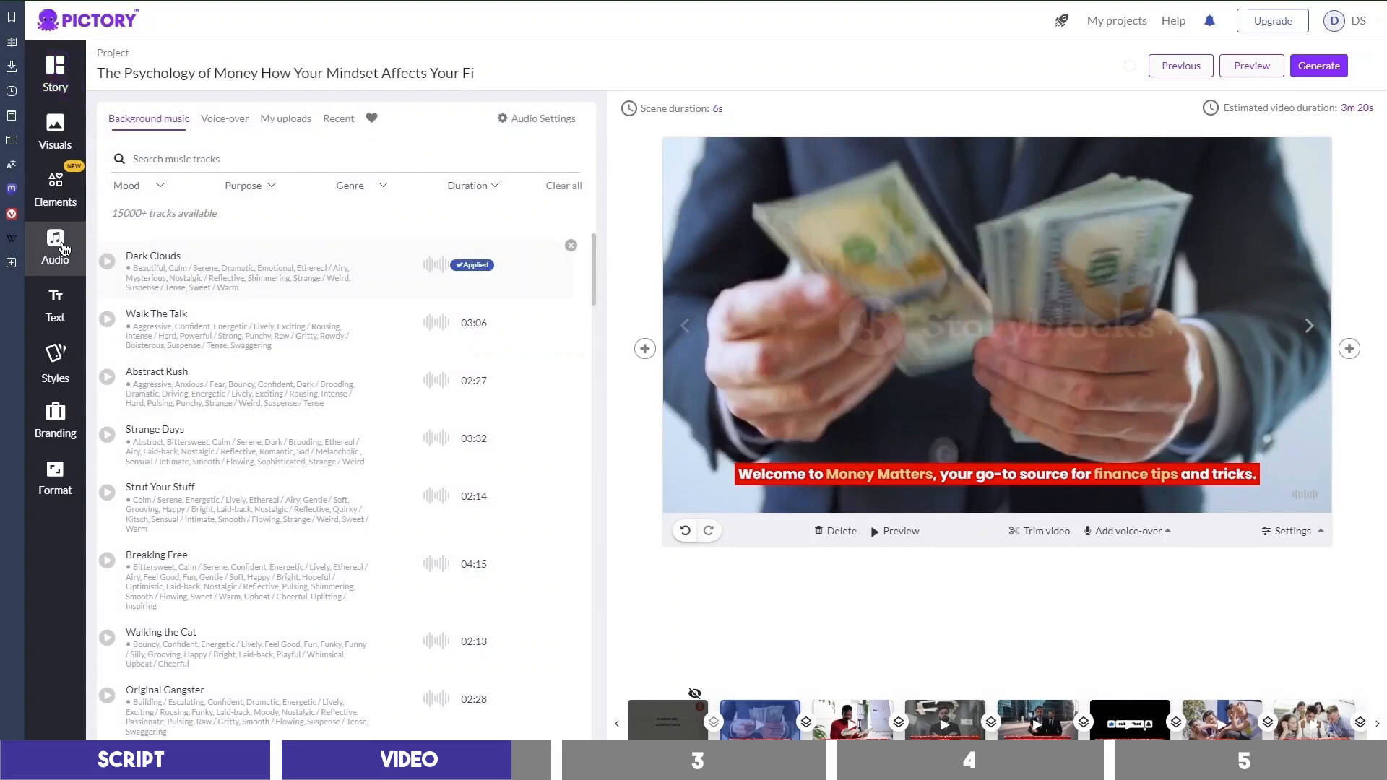
left_click(225, 119)
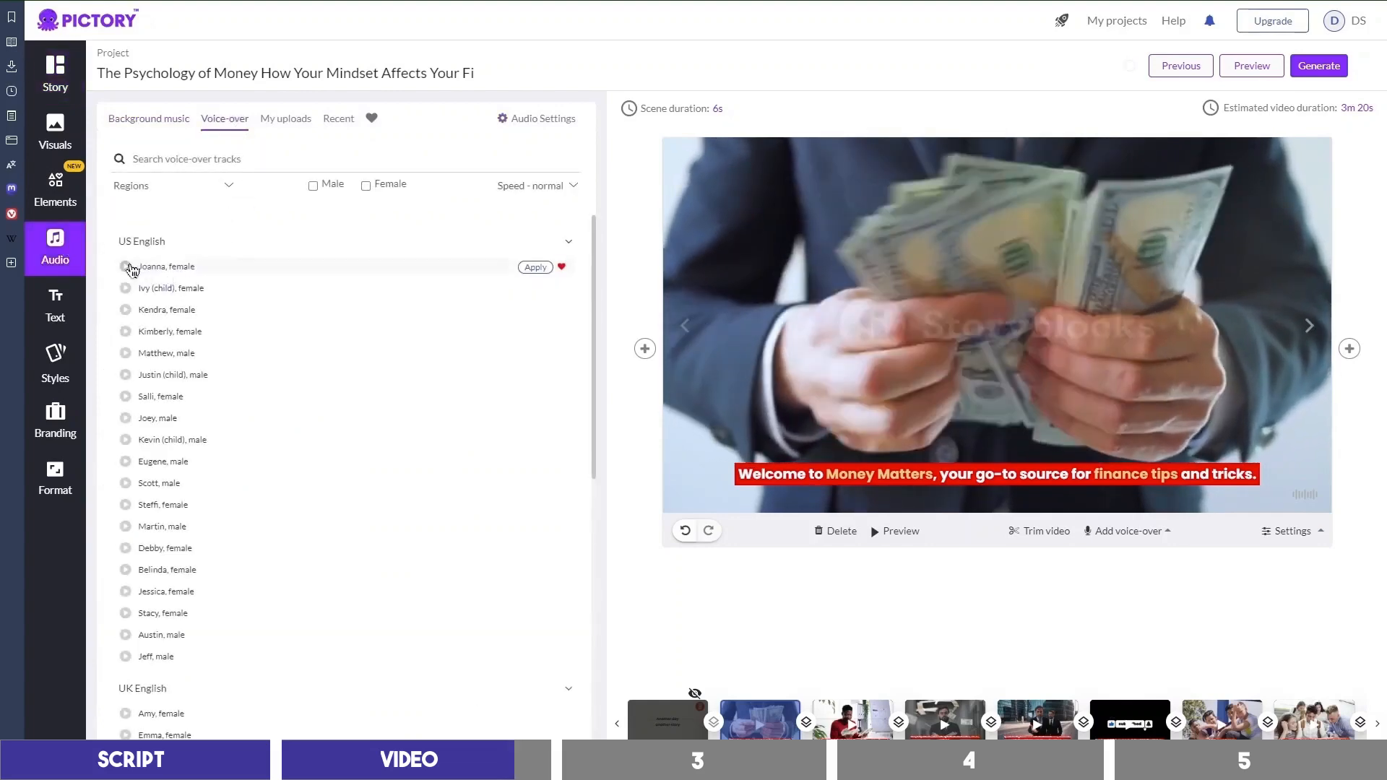
left_click(128, 272)
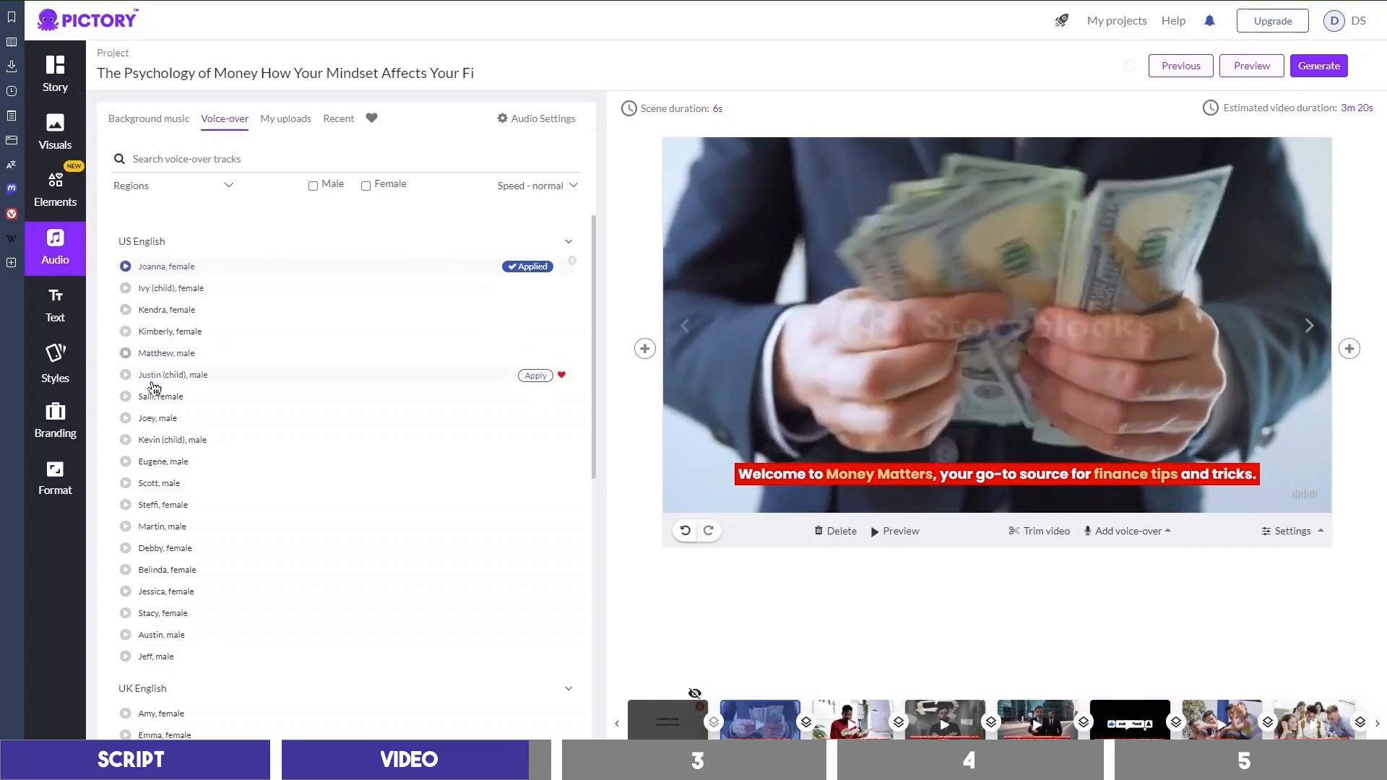
scroll(154, 388, "down", 2)
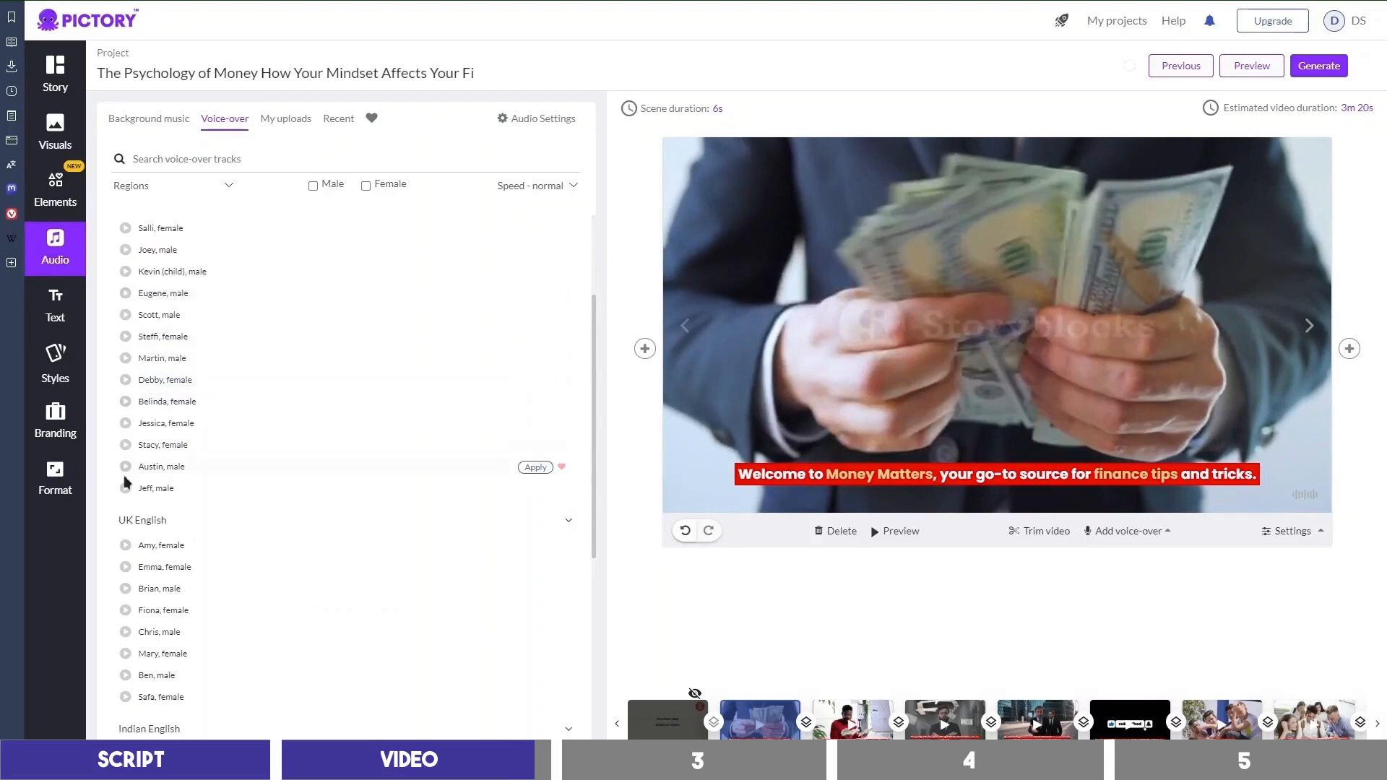
scroll(126, 433, "up", 2)
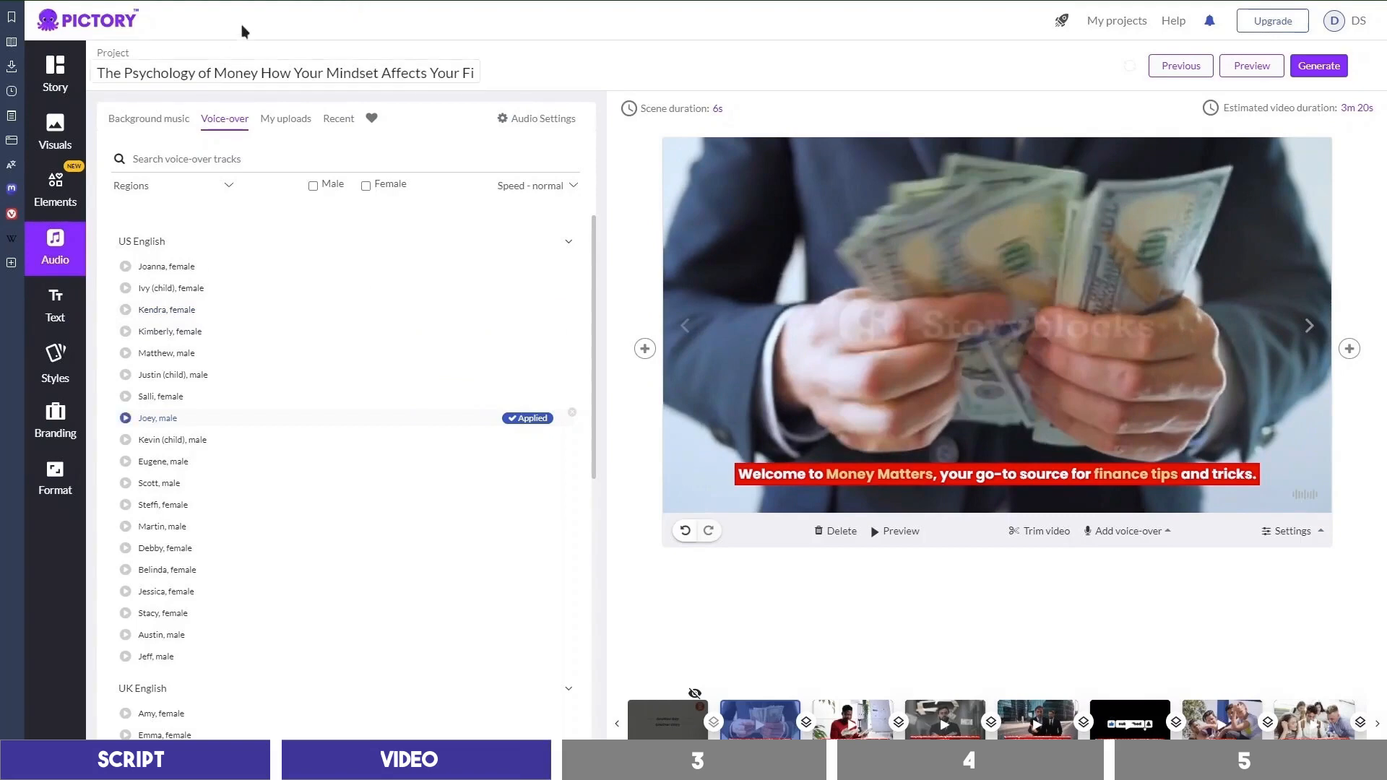
Step: Switch to Google Docs, select the entire script for copying, and switch to Murf Studio
left_click(350, 0)
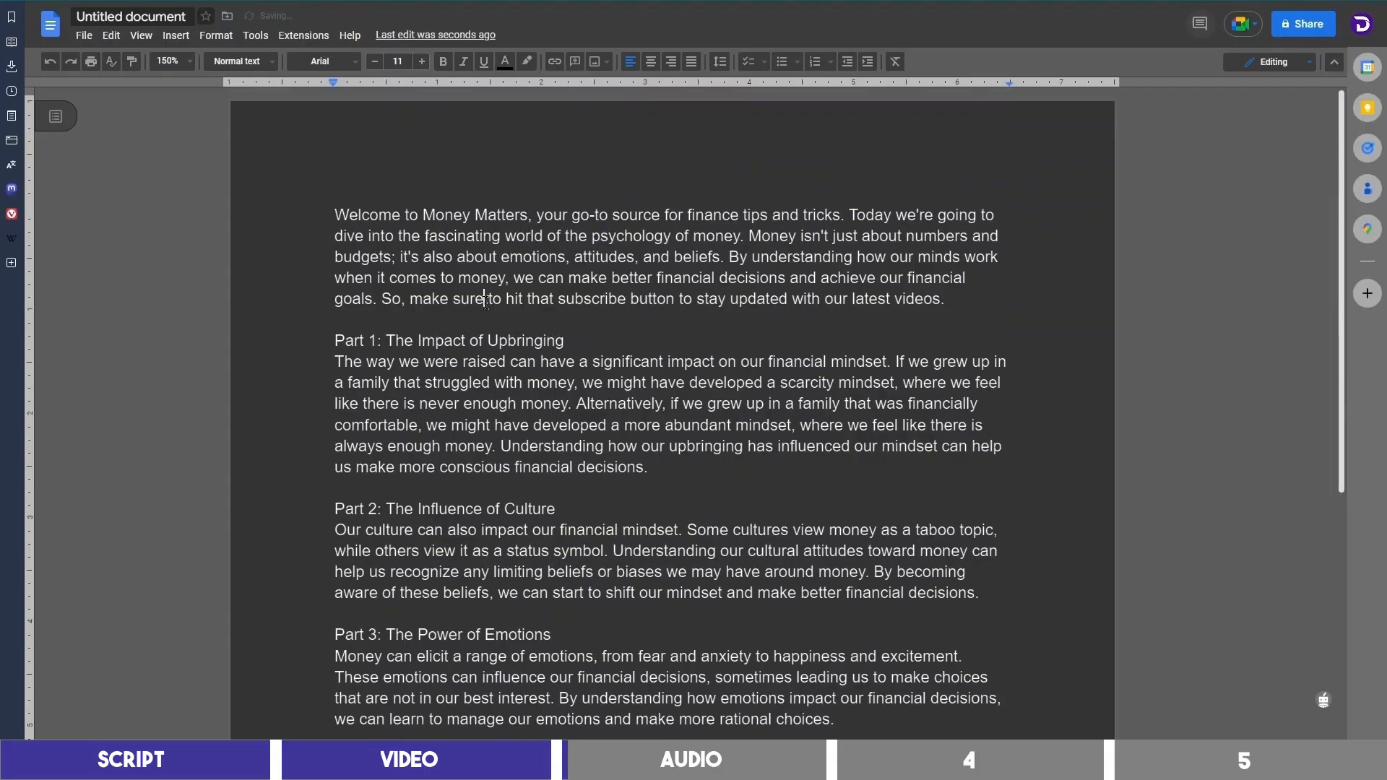
key("ctrl+a")
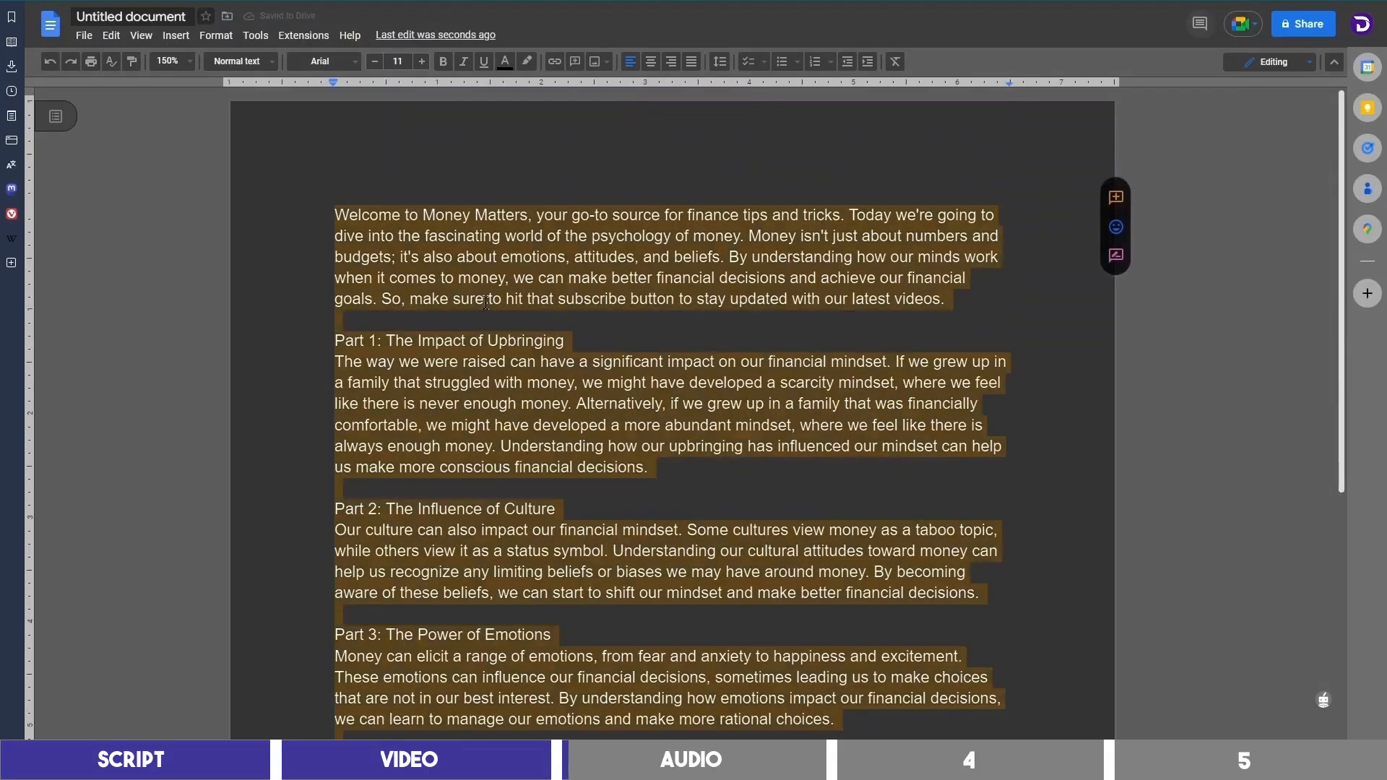
key("ctrl+Tab")
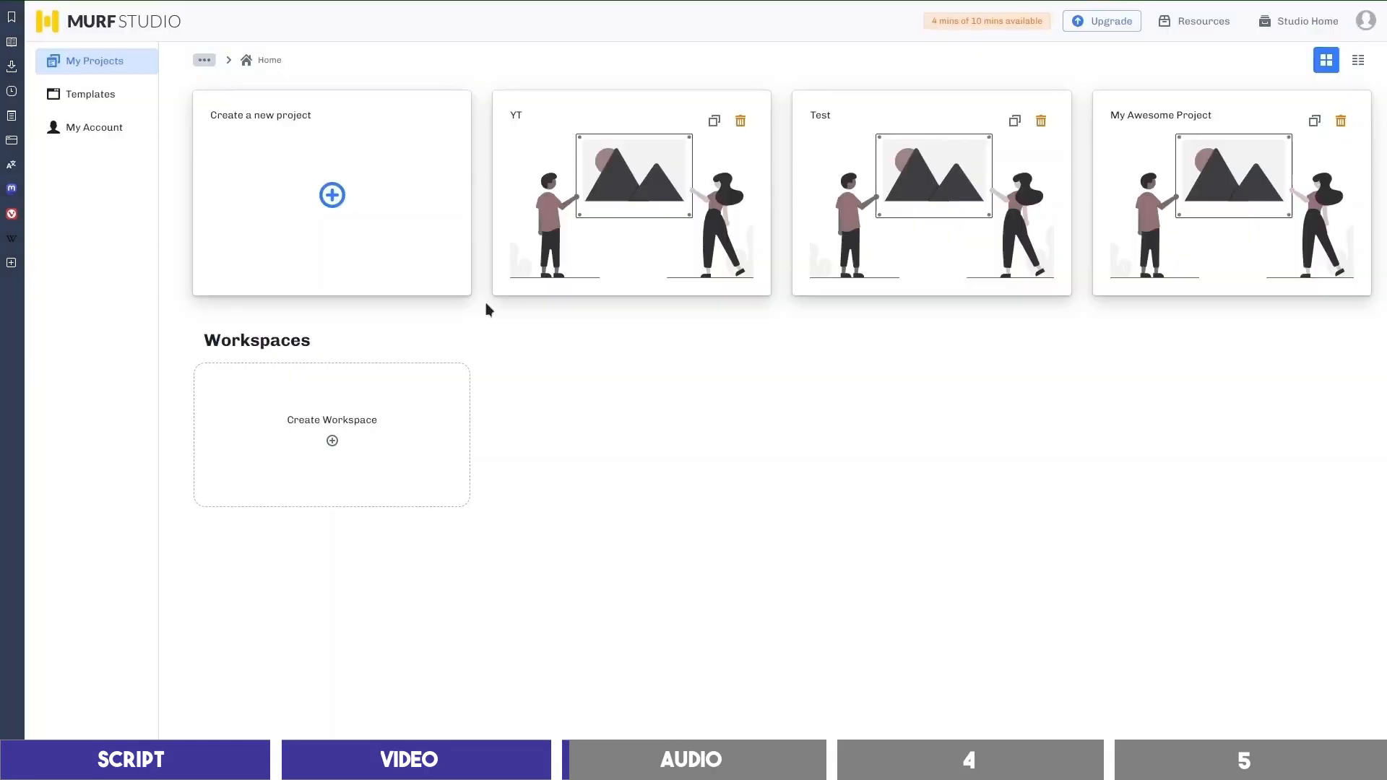
Step: Create a new blank audio project titled "The Psychology of Money"
left_click(334, 193)
key("ctrl+a")
type("Th")
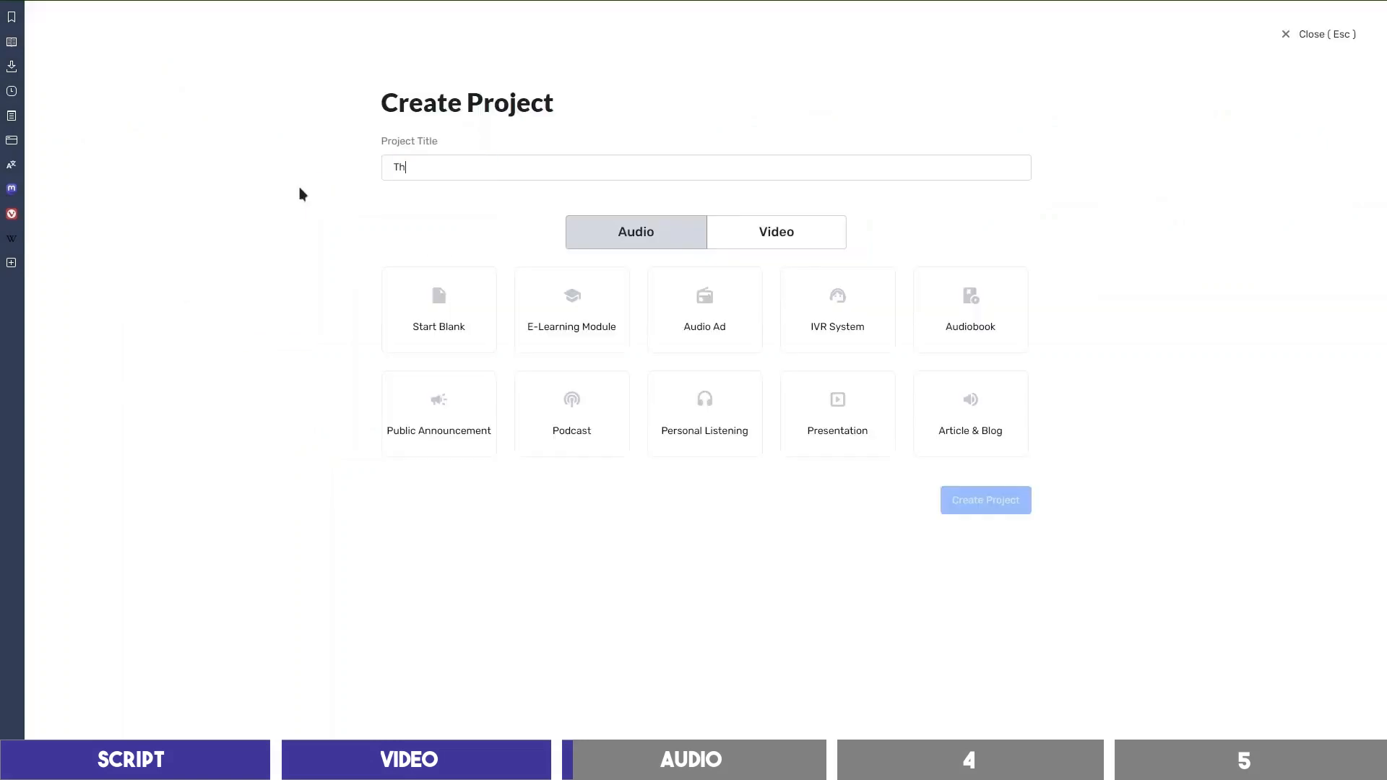
left_click(433, 302)
left_click(972, 506)
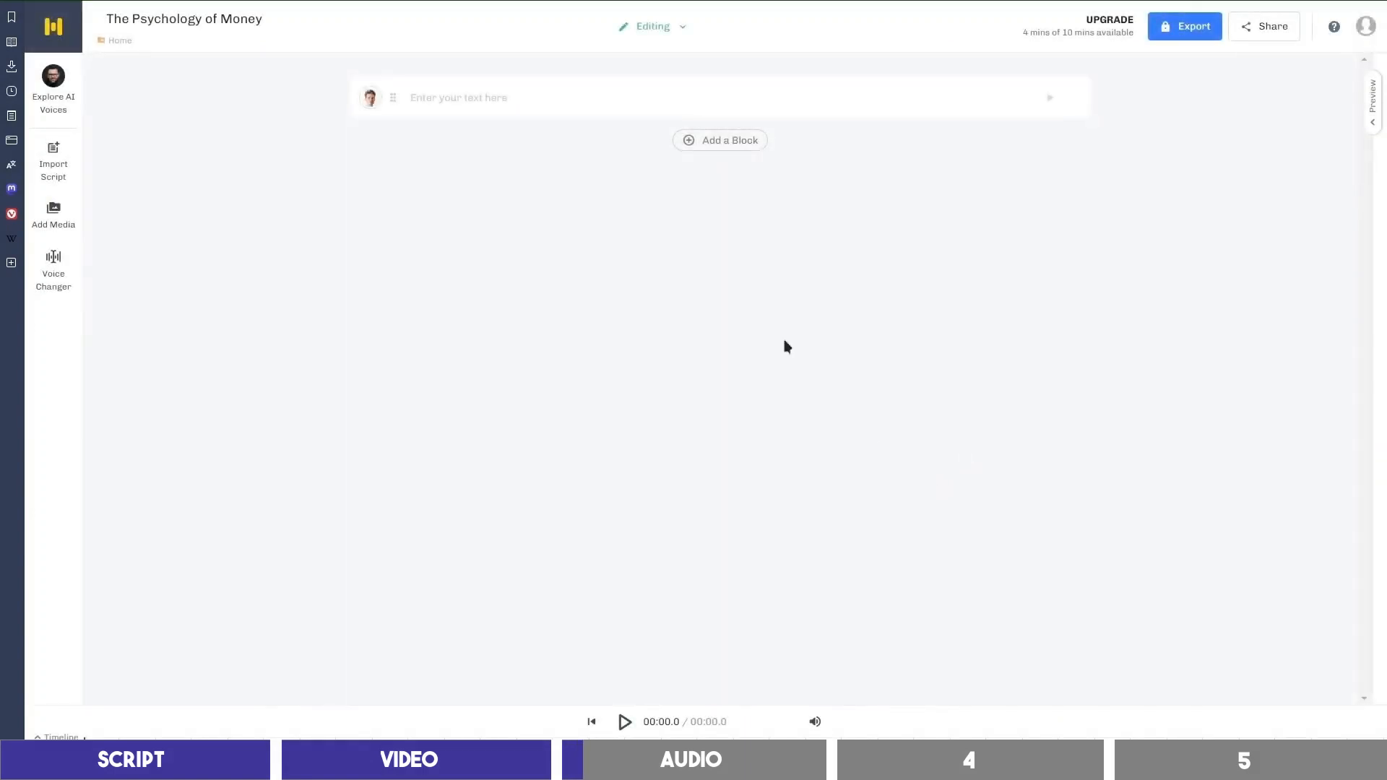
Step: Paste the copied script into the first text block, splitting it by sentences
left_click(473, 98)
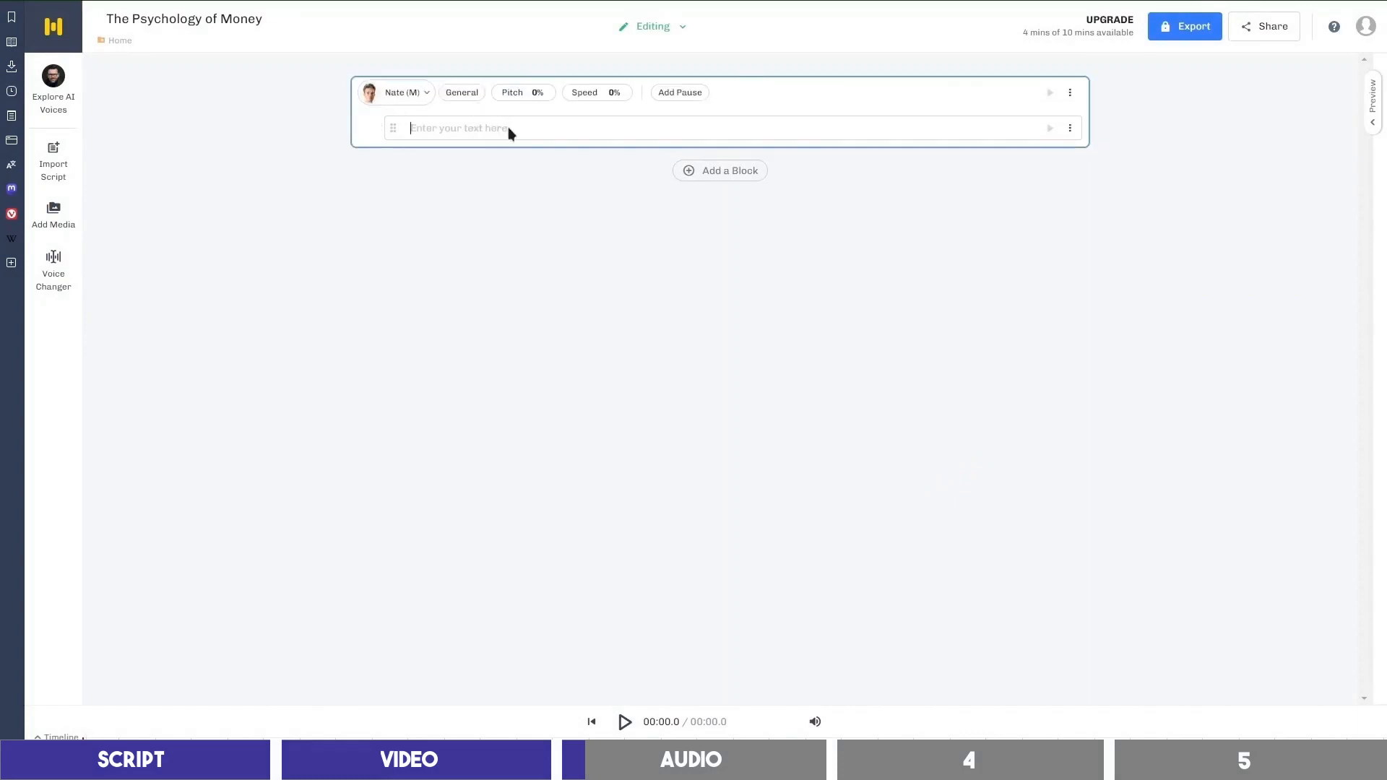
key("ctrl+v")
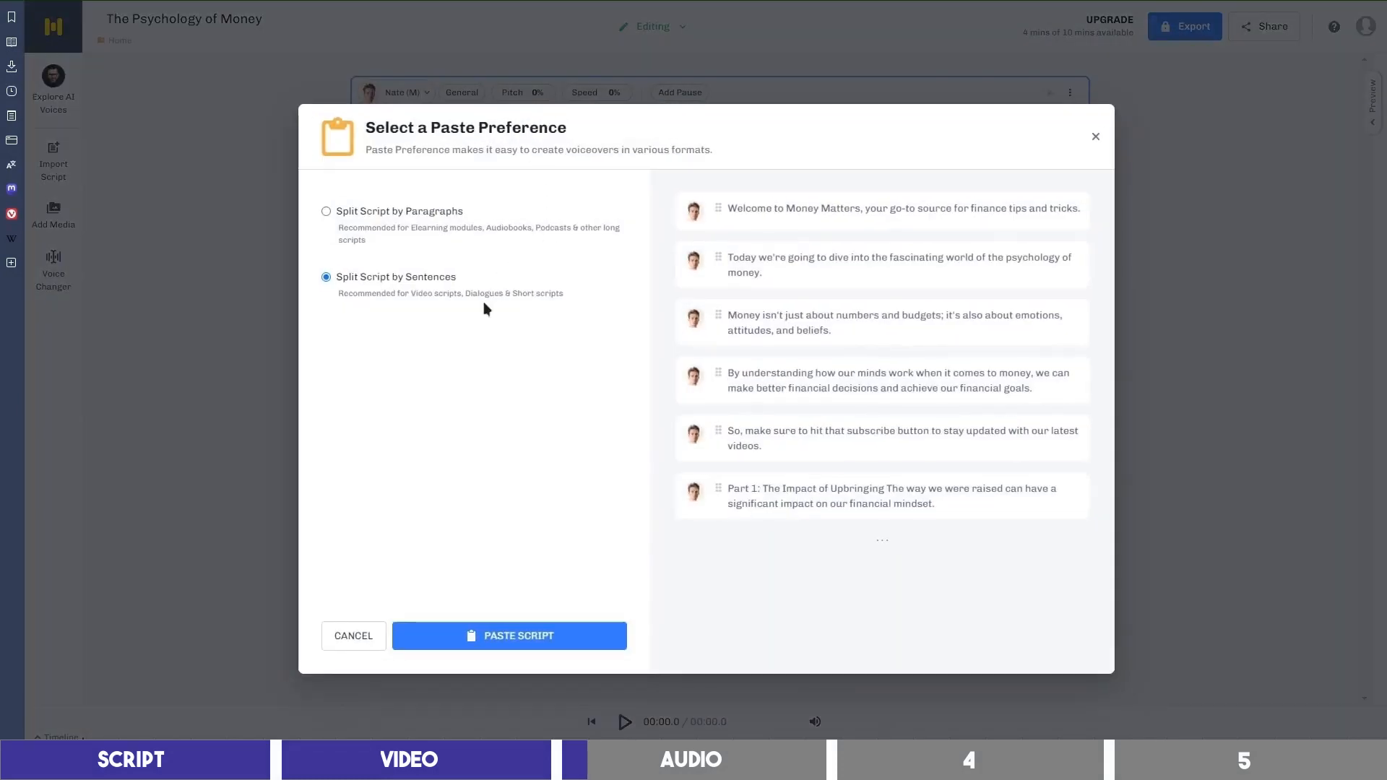
left_click(425, 218)
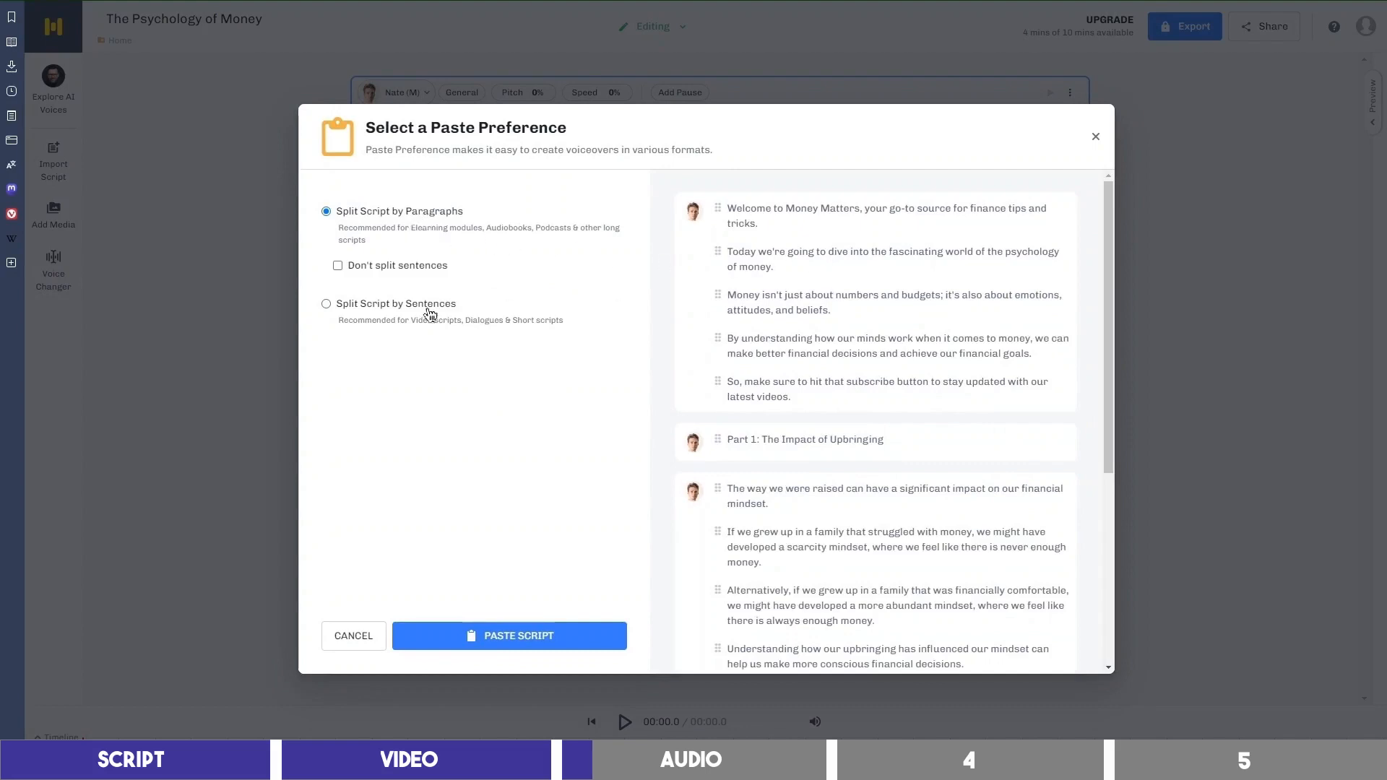
left_click(393, 303)
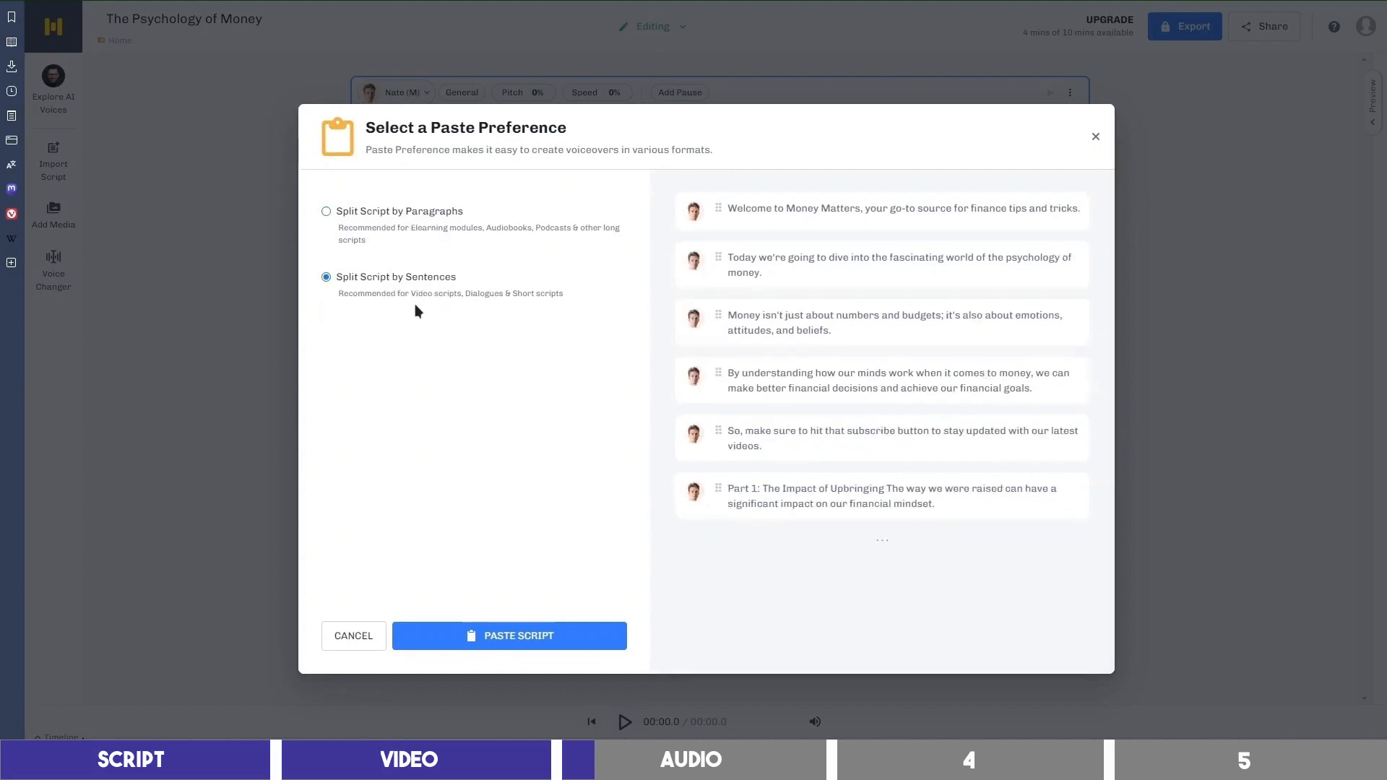
left_click(525, 640)
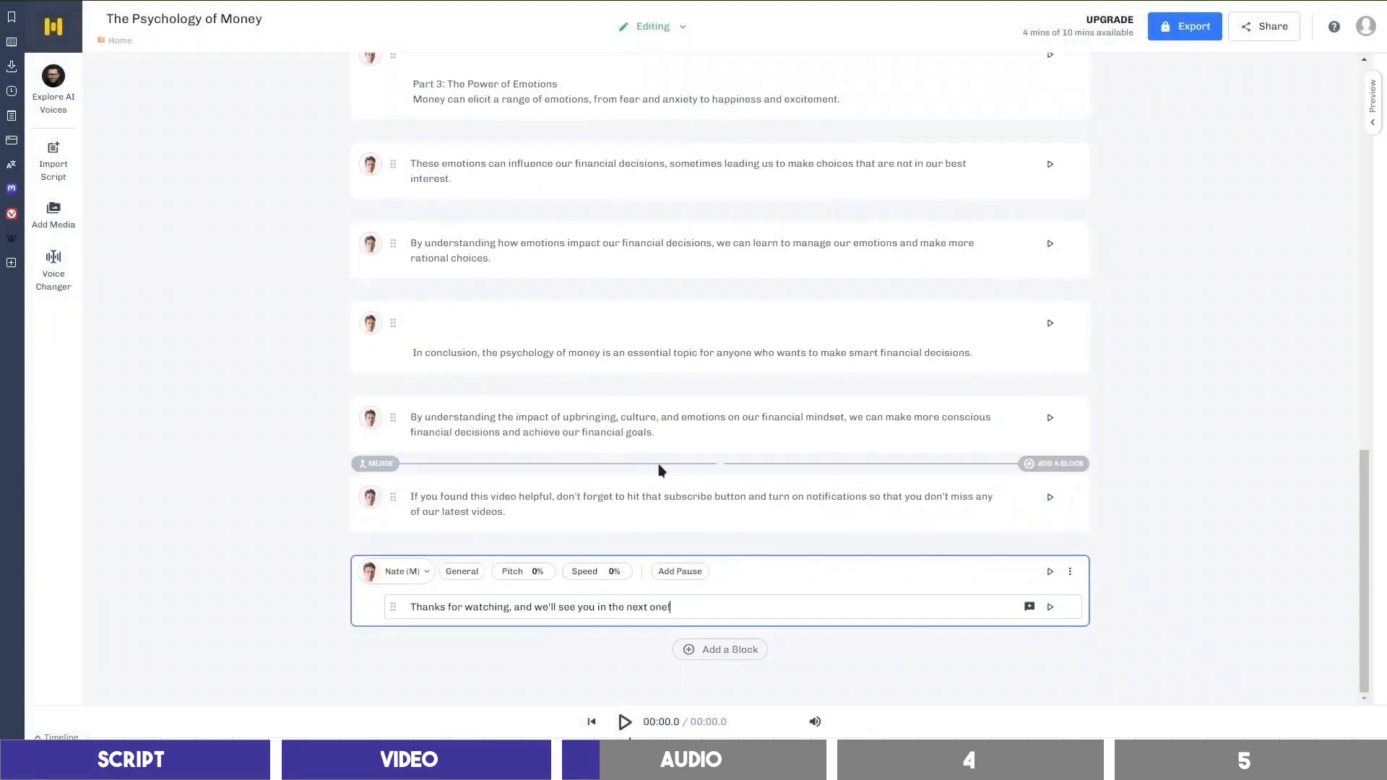
Step: Open the voice choices for the first script block and audition Nate, Terrell, Ronnie, Julia, Natalie and Alicia
scroll(670, 465, "up", 20)
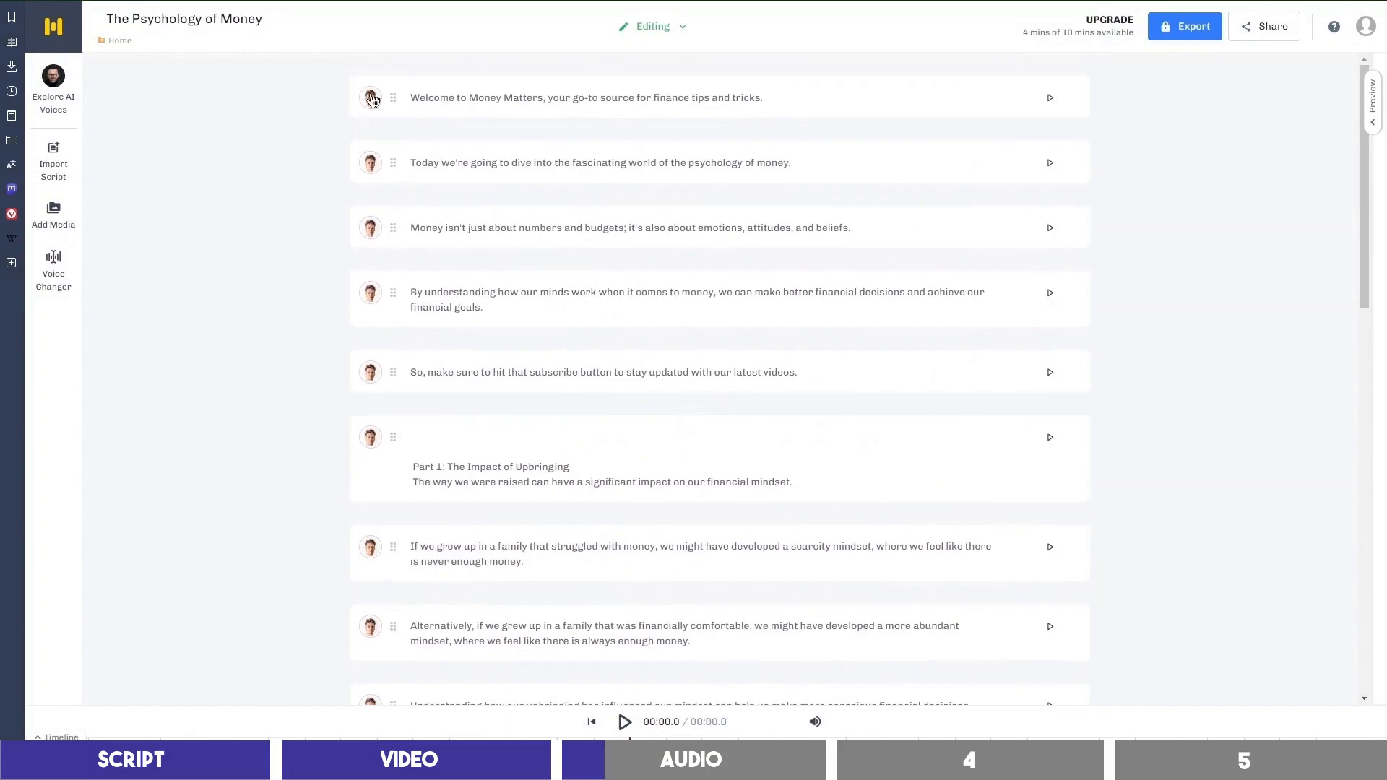
left_click(370, 98)
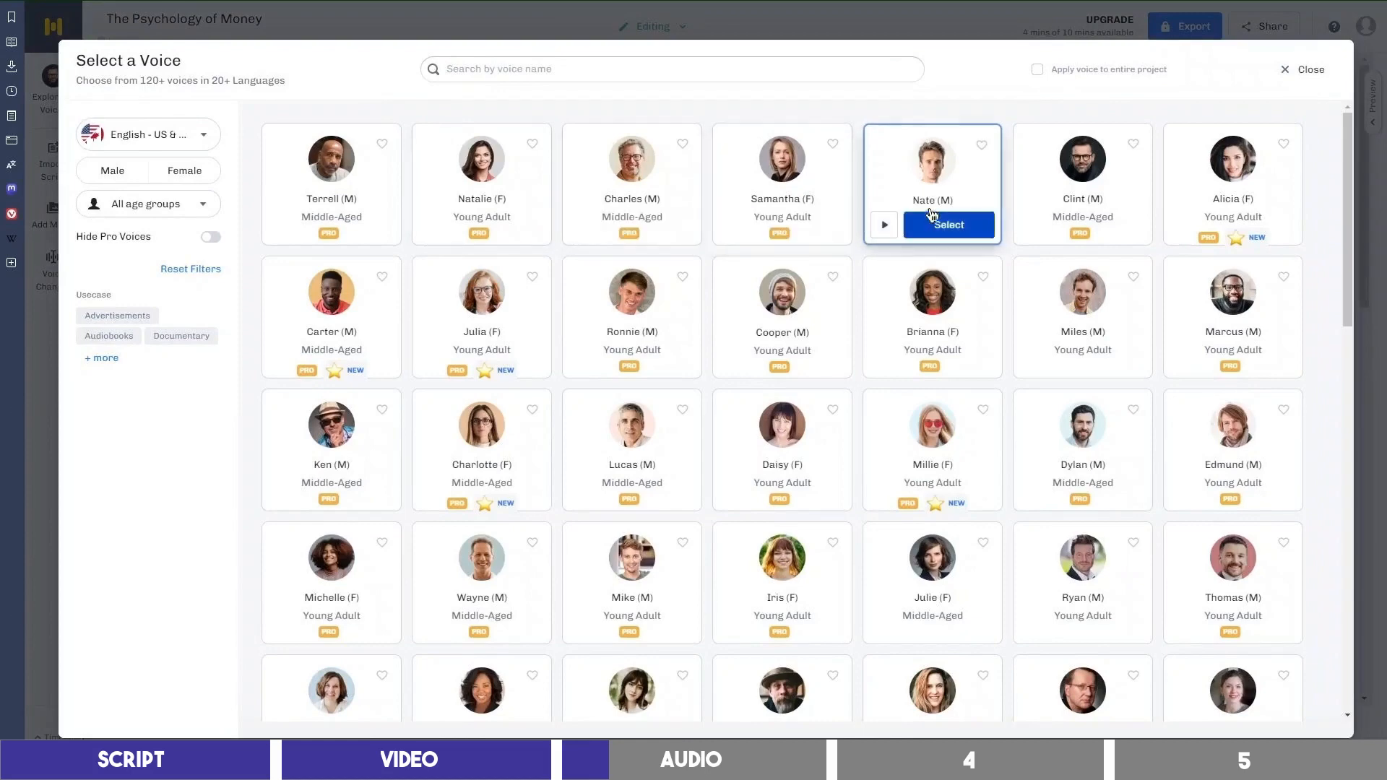
left_click(883, 225)
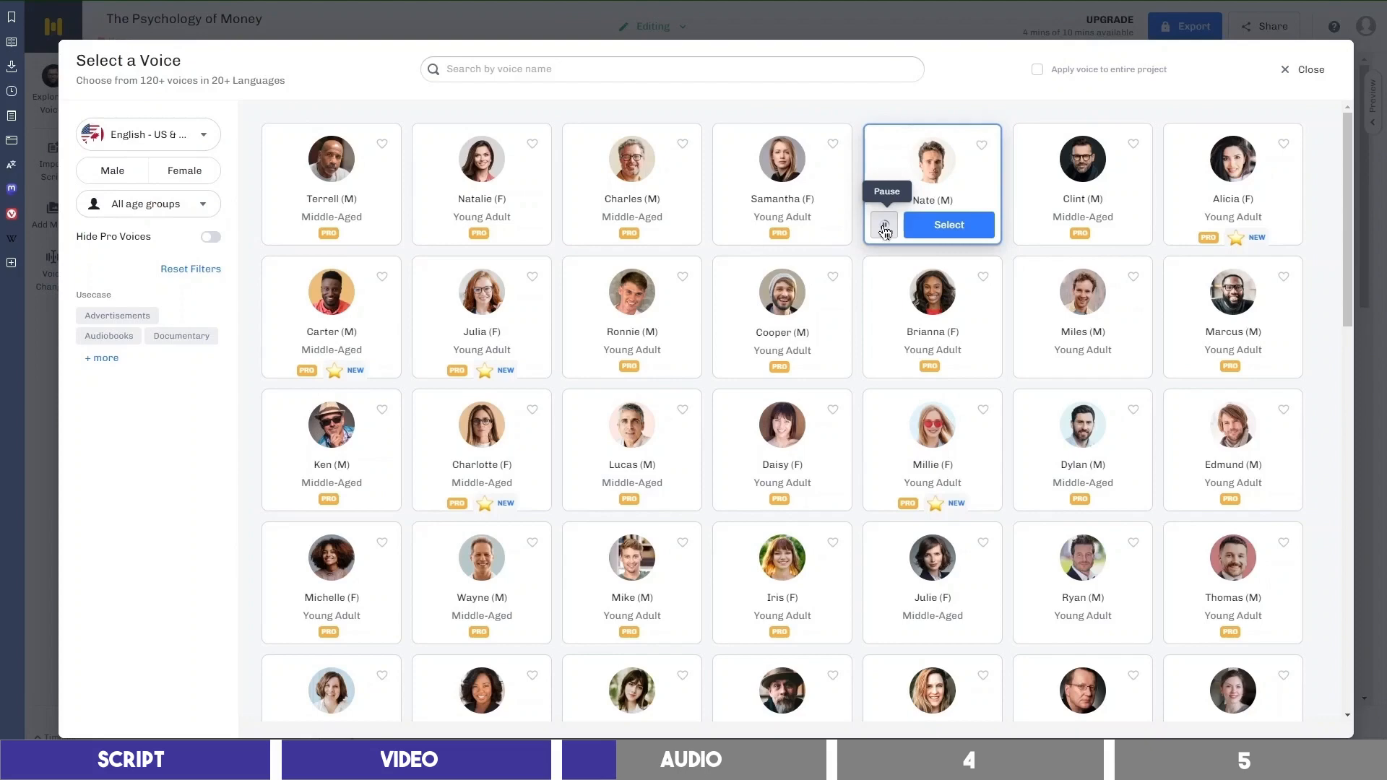
left_click(279, 227)
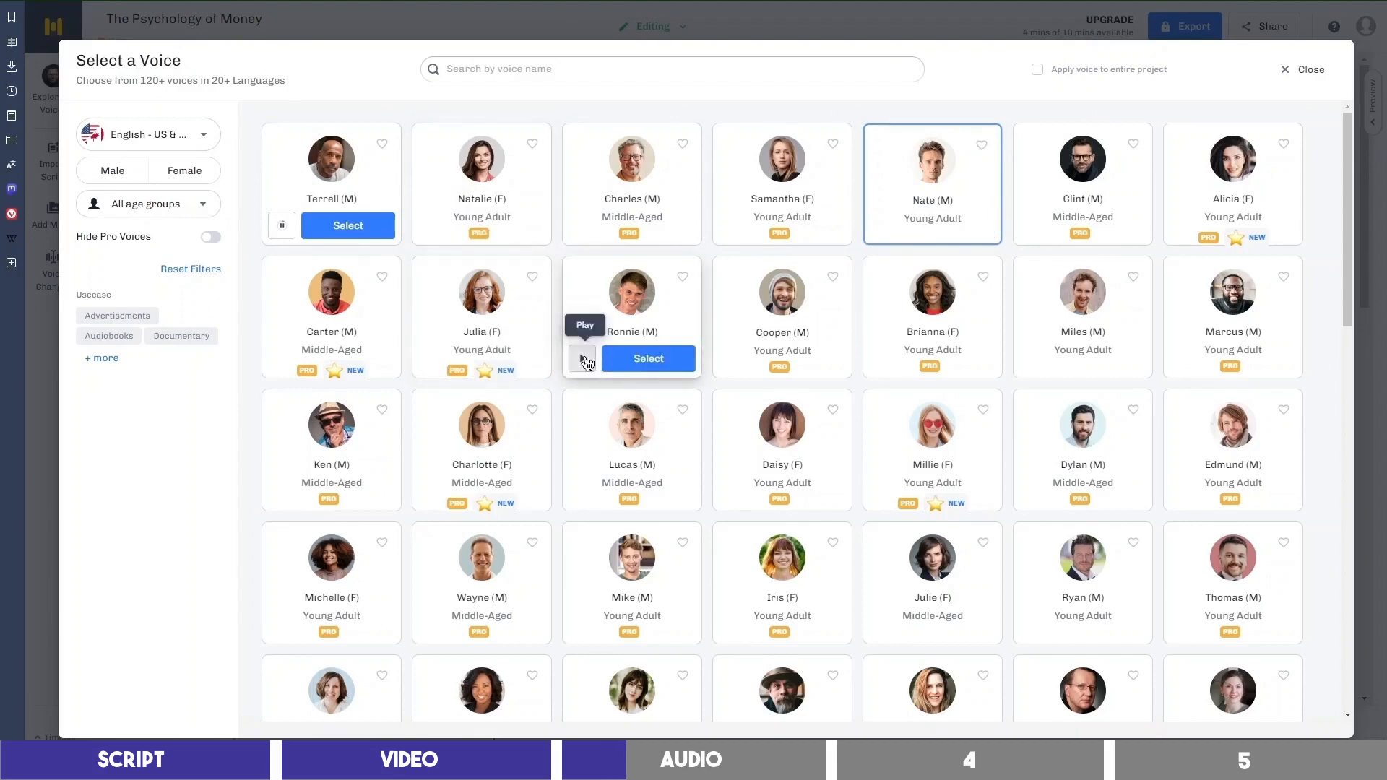
left_click(585, 359)
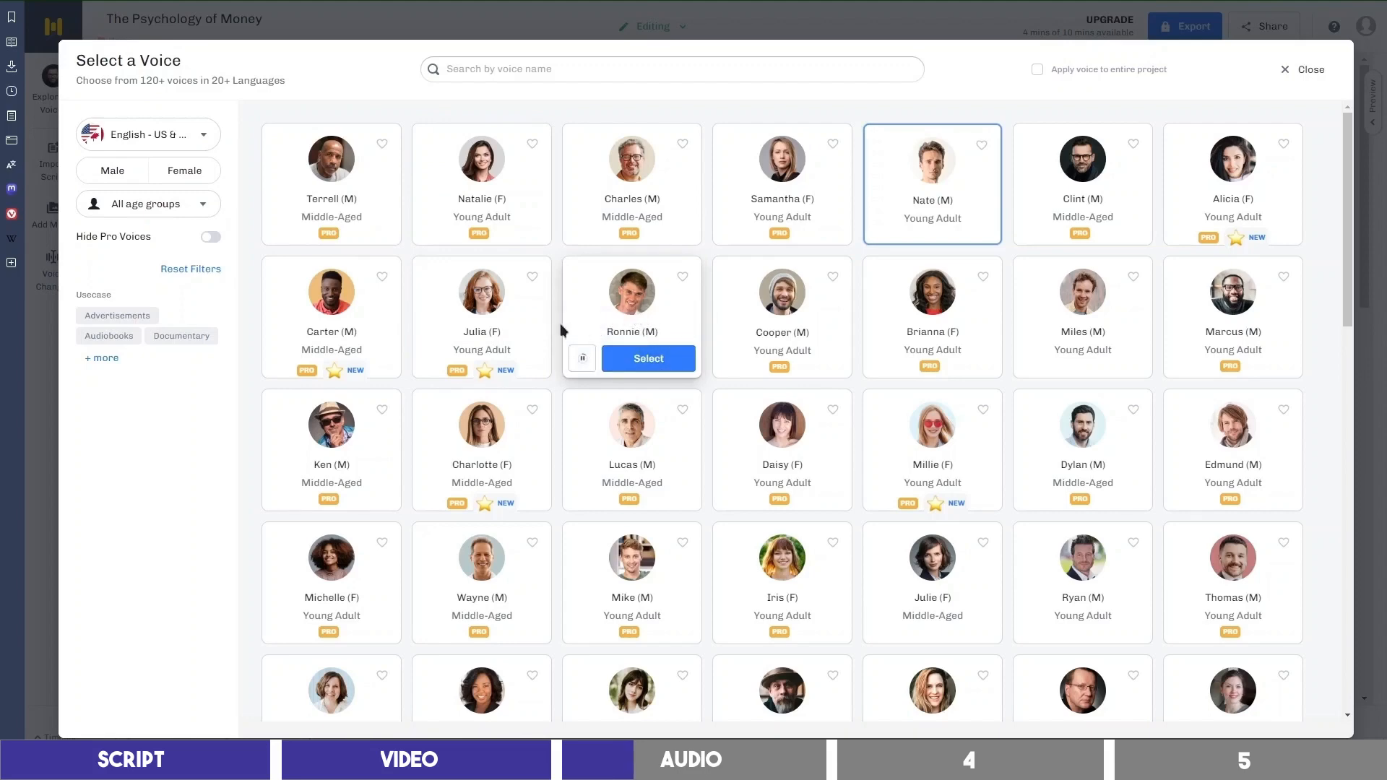
left_click(434, 359)
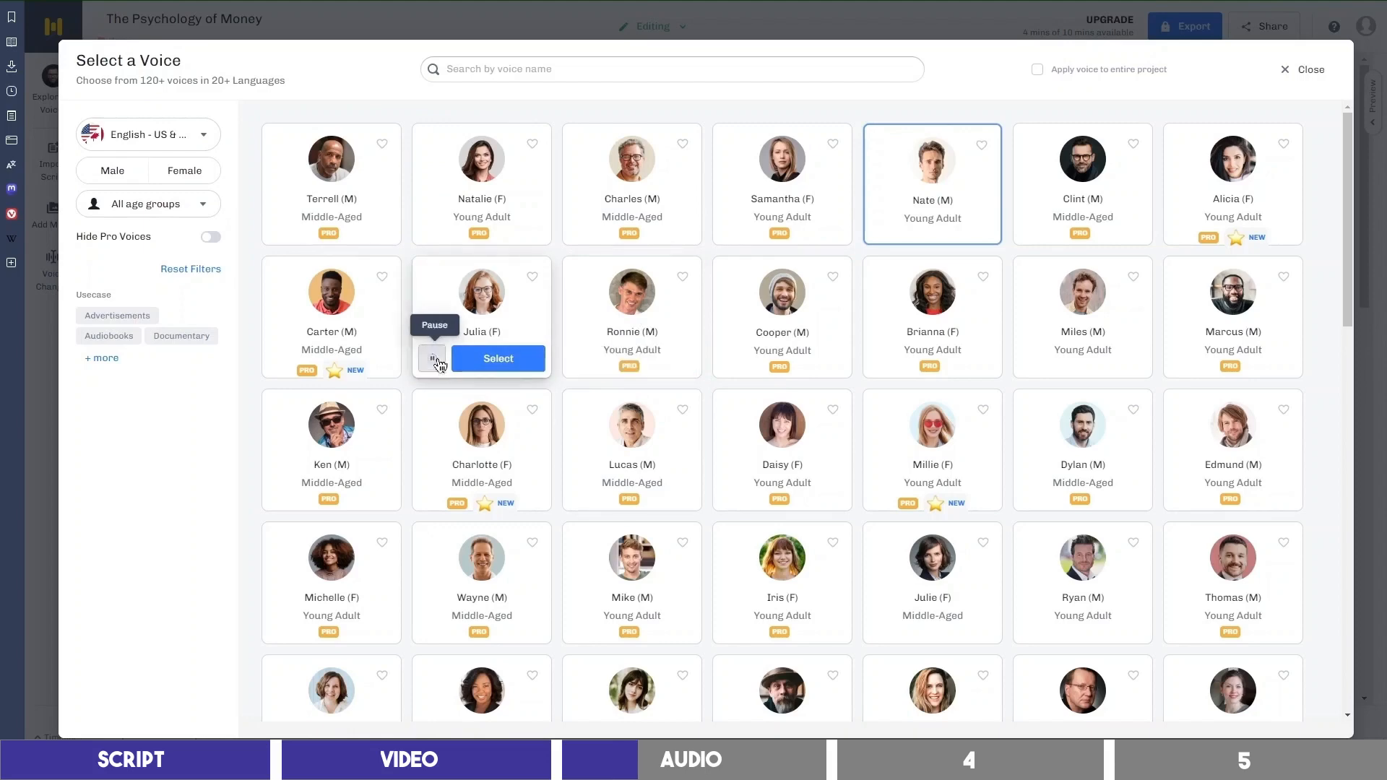
mouse_move(463, 237)
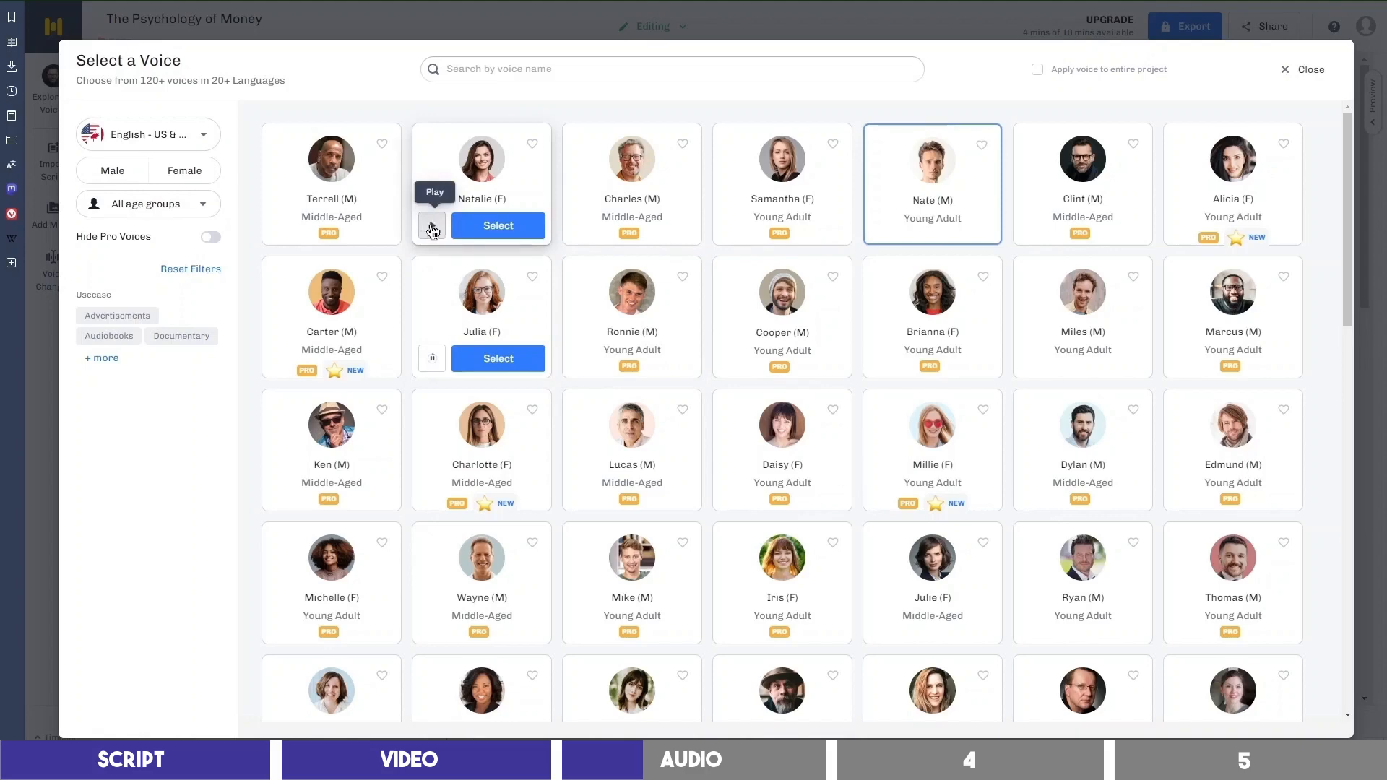
left_click(433, 228)
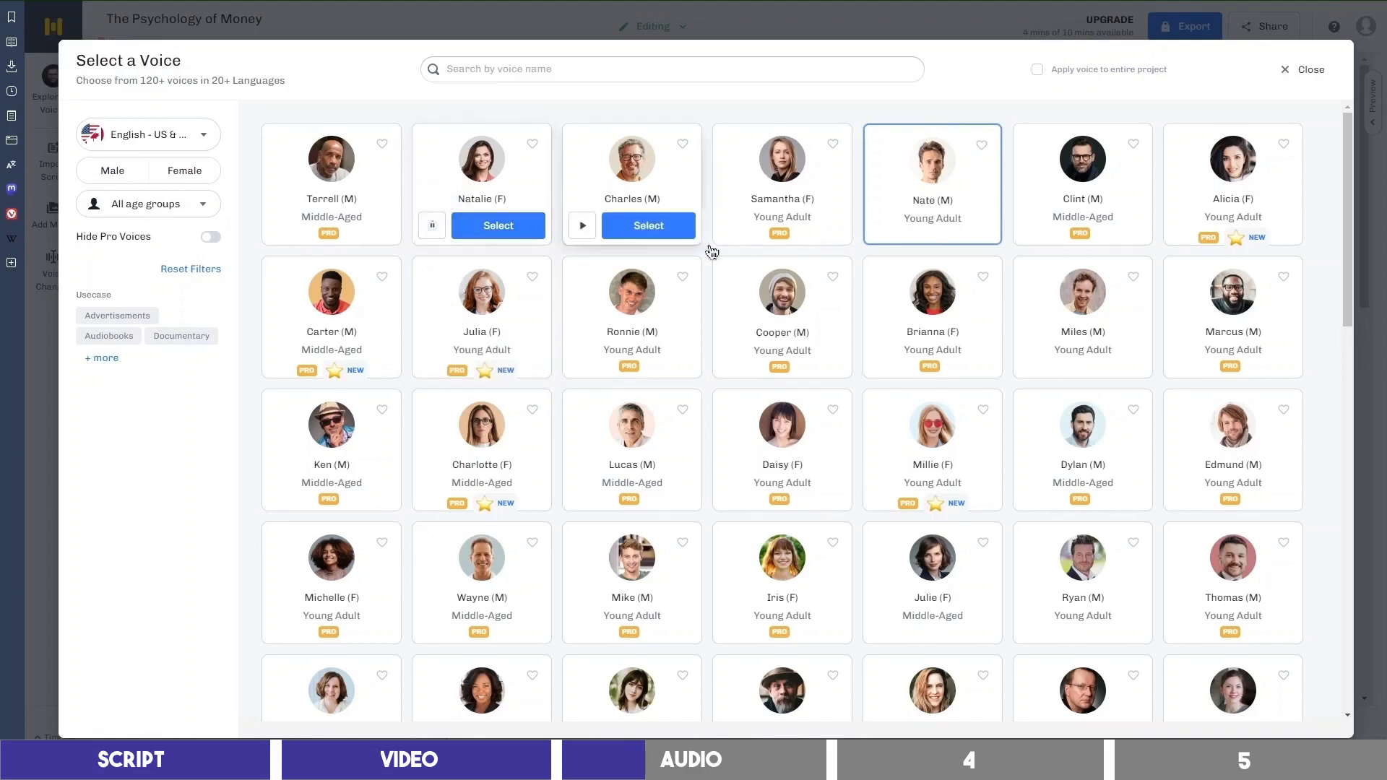
mouse_move(1208, 241)
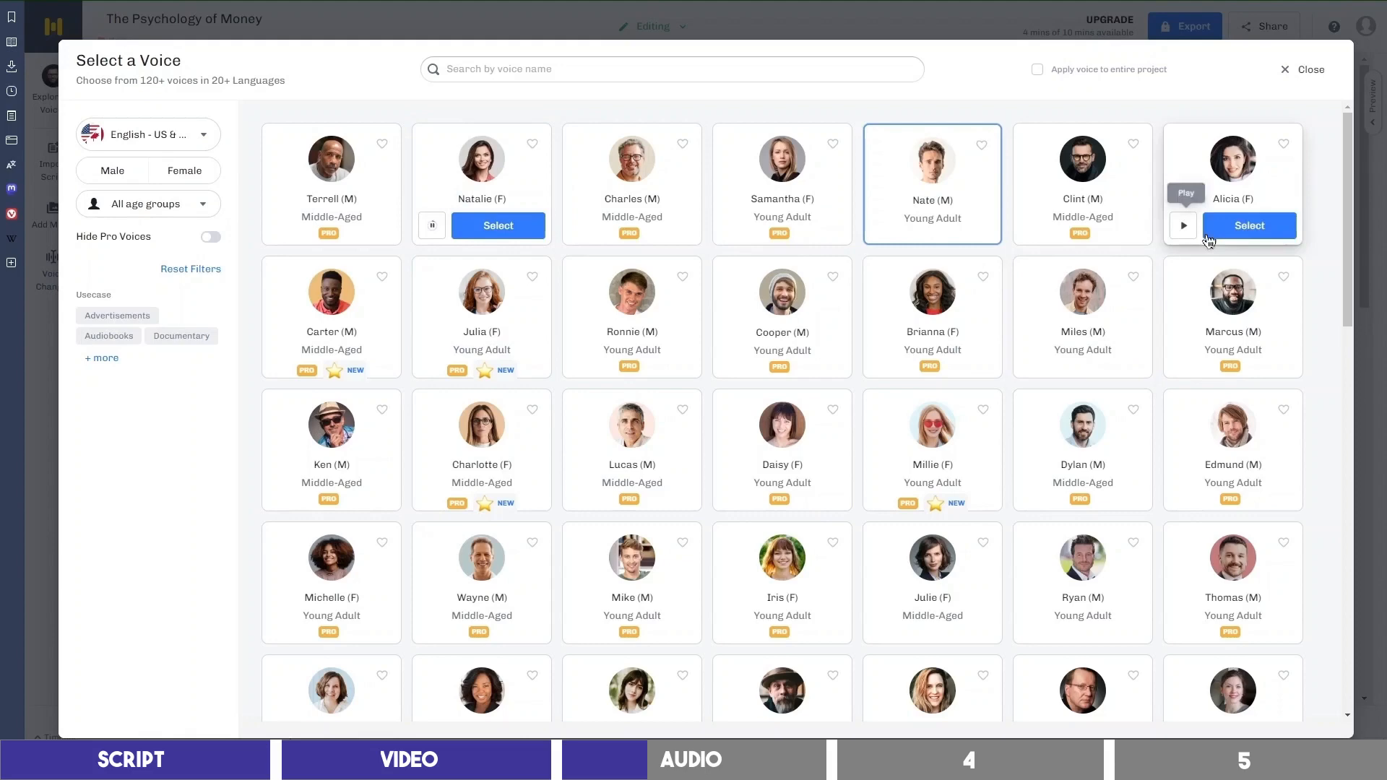
left_click(432, 226)
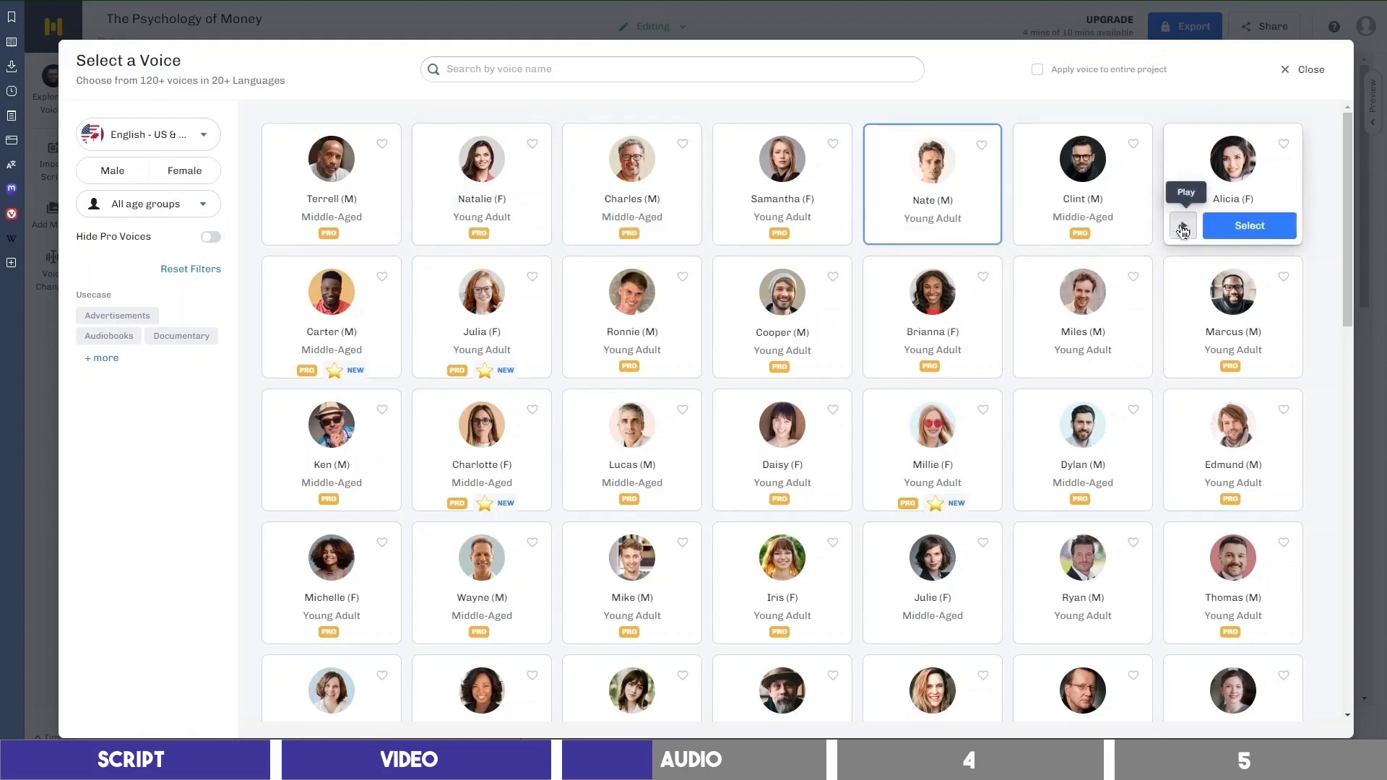
left_click(1182, 227)
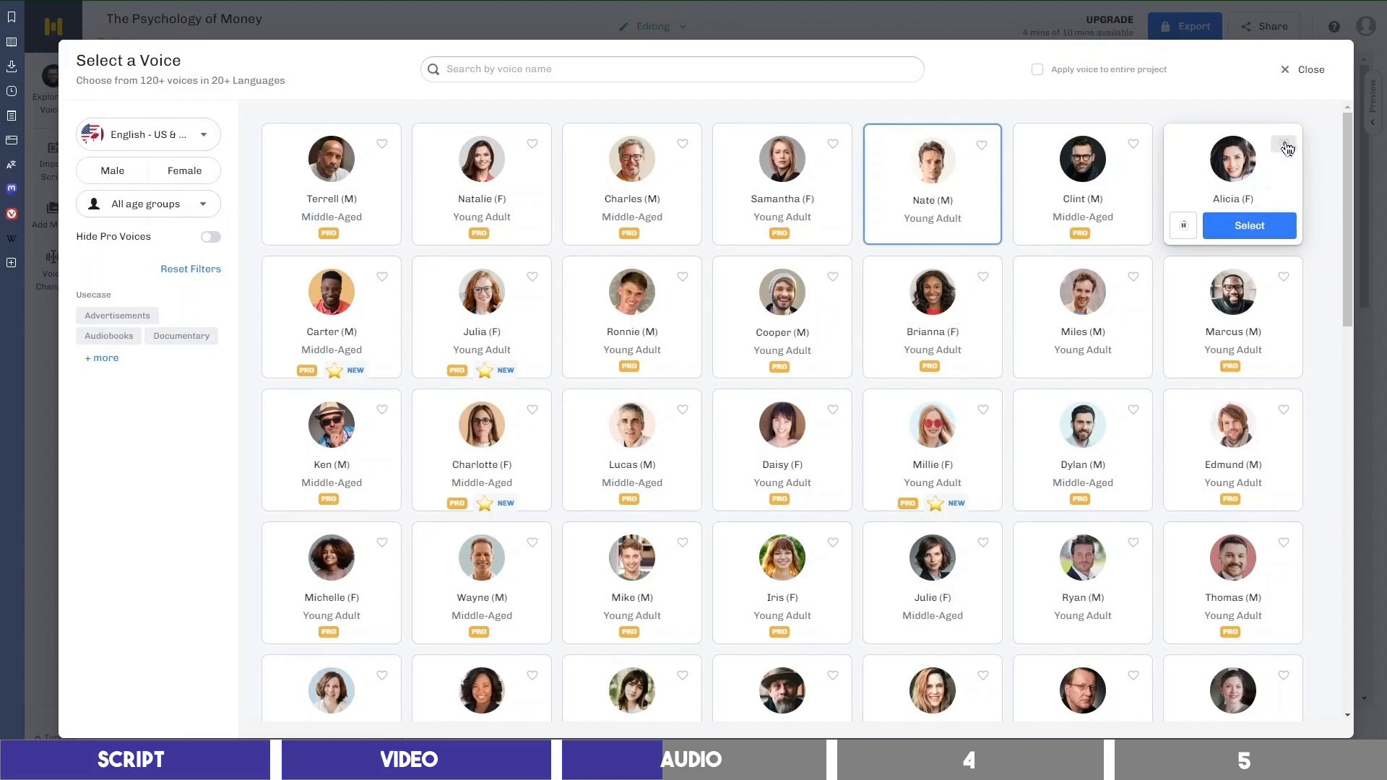
Step: Add the voice Alicia to the favourites and apply it to the entire project
left_click(1284, 147)
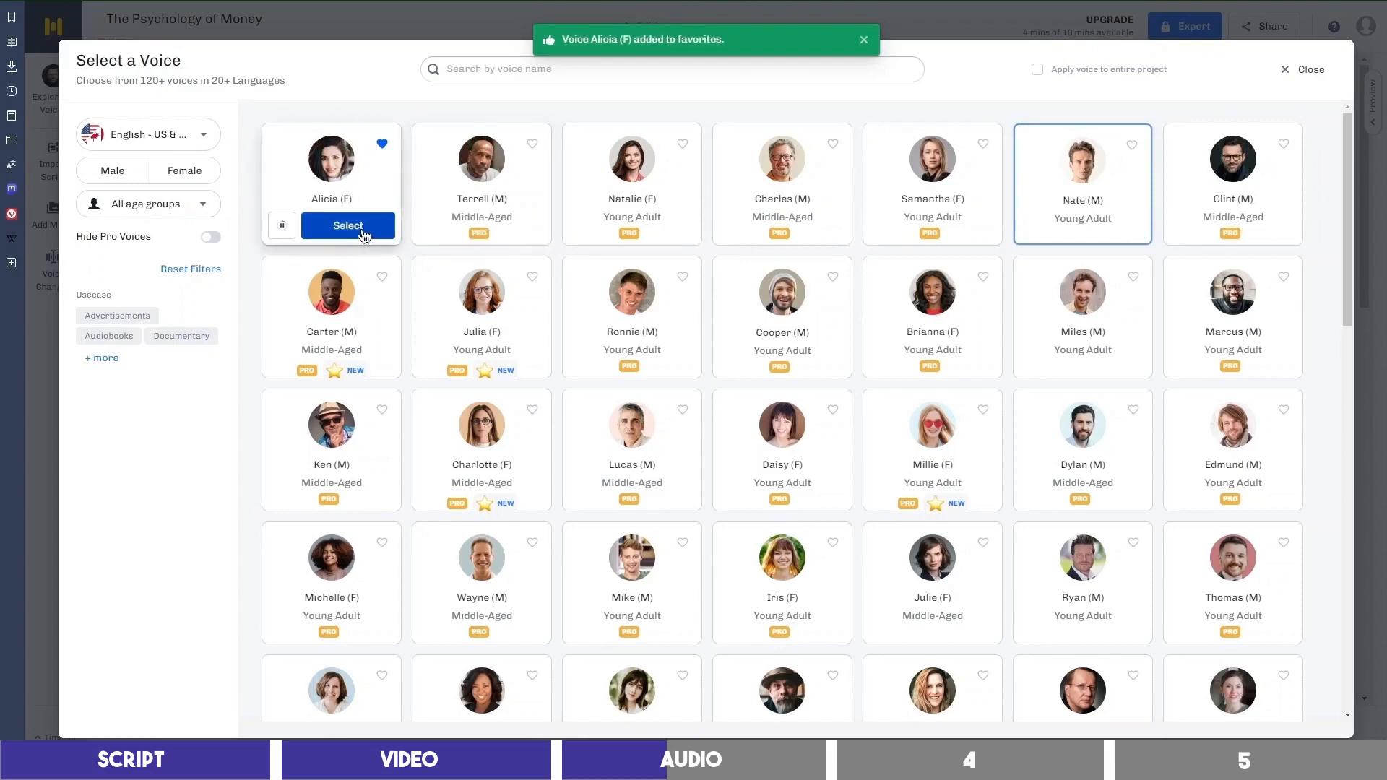
left_click(340, 227)
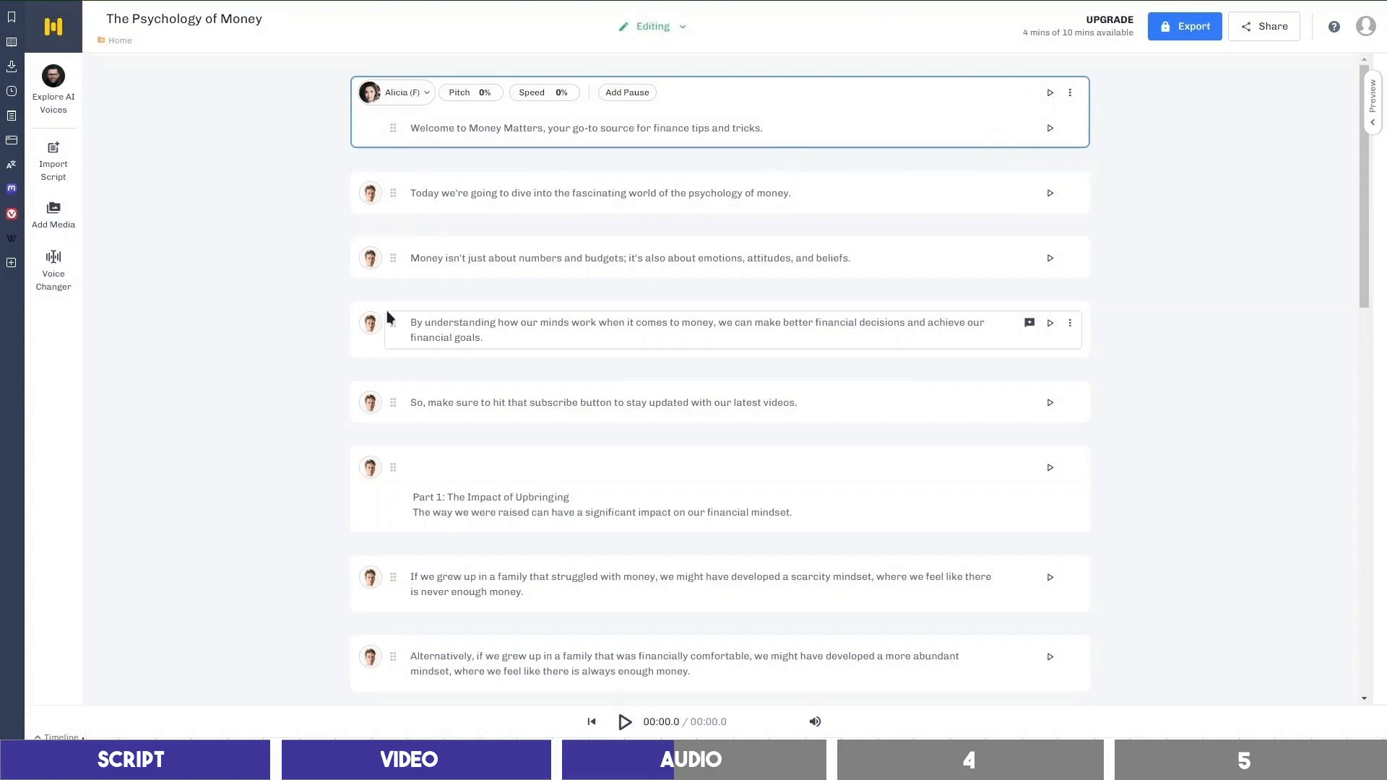
left_click(373, 95)
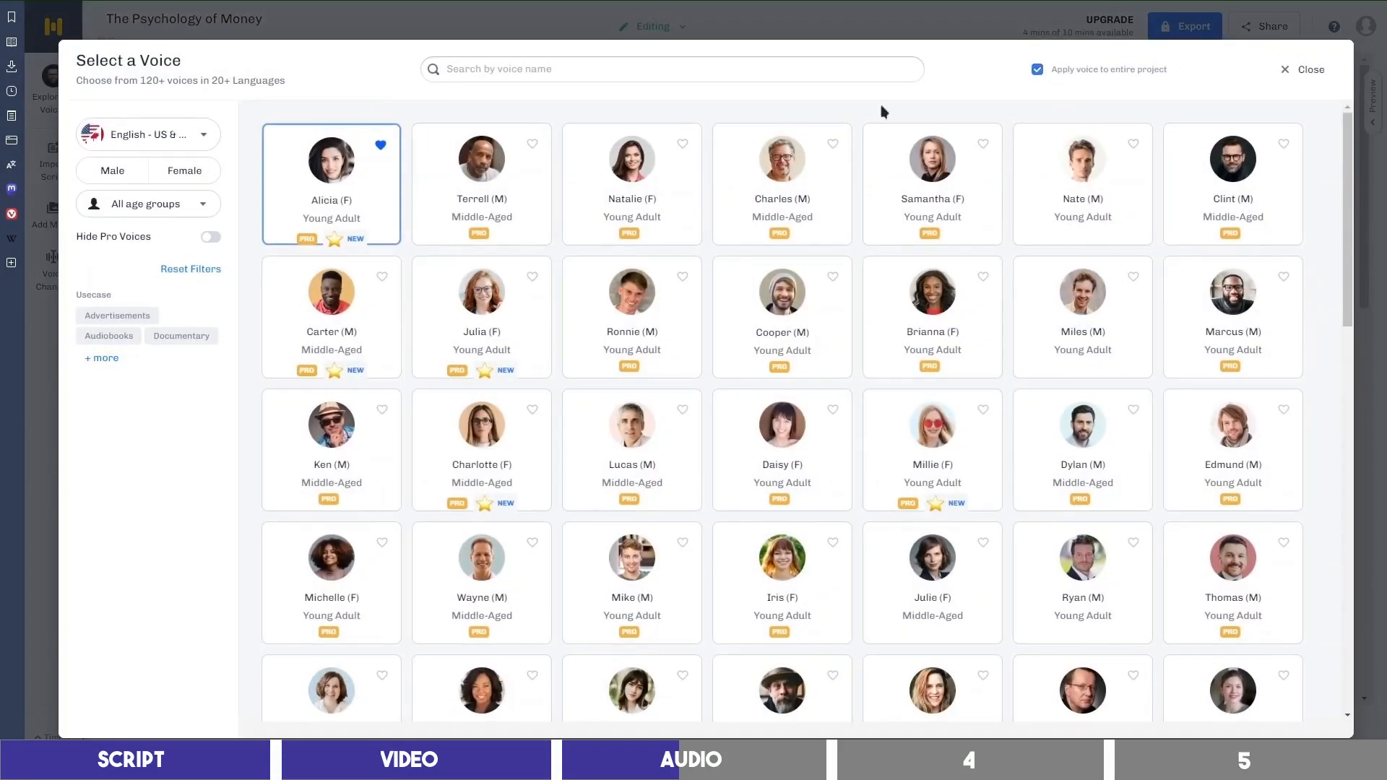
left_click(337, 227)
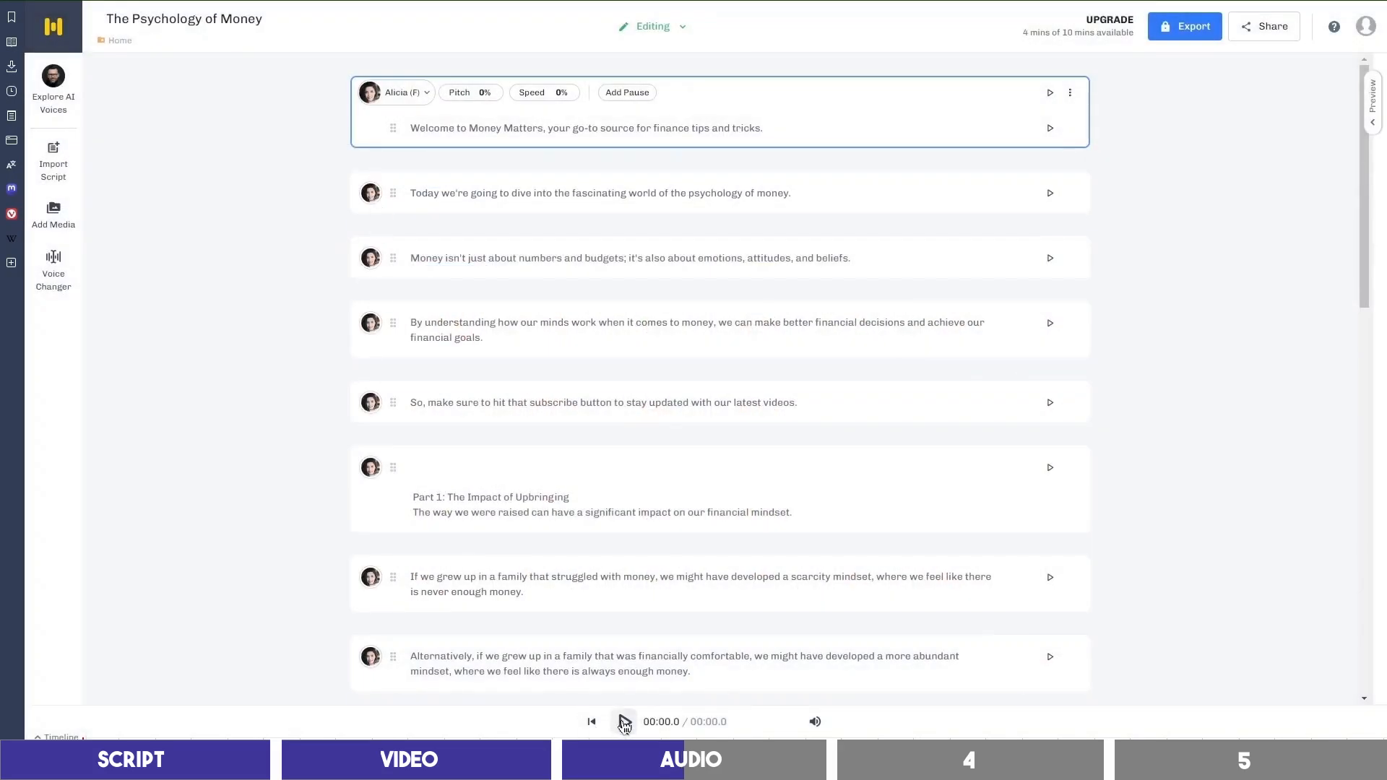
Step: Generate and play the project's voice-over, and listen to the "Part 2: The Influence of Culture" block
left_click(624, 723)
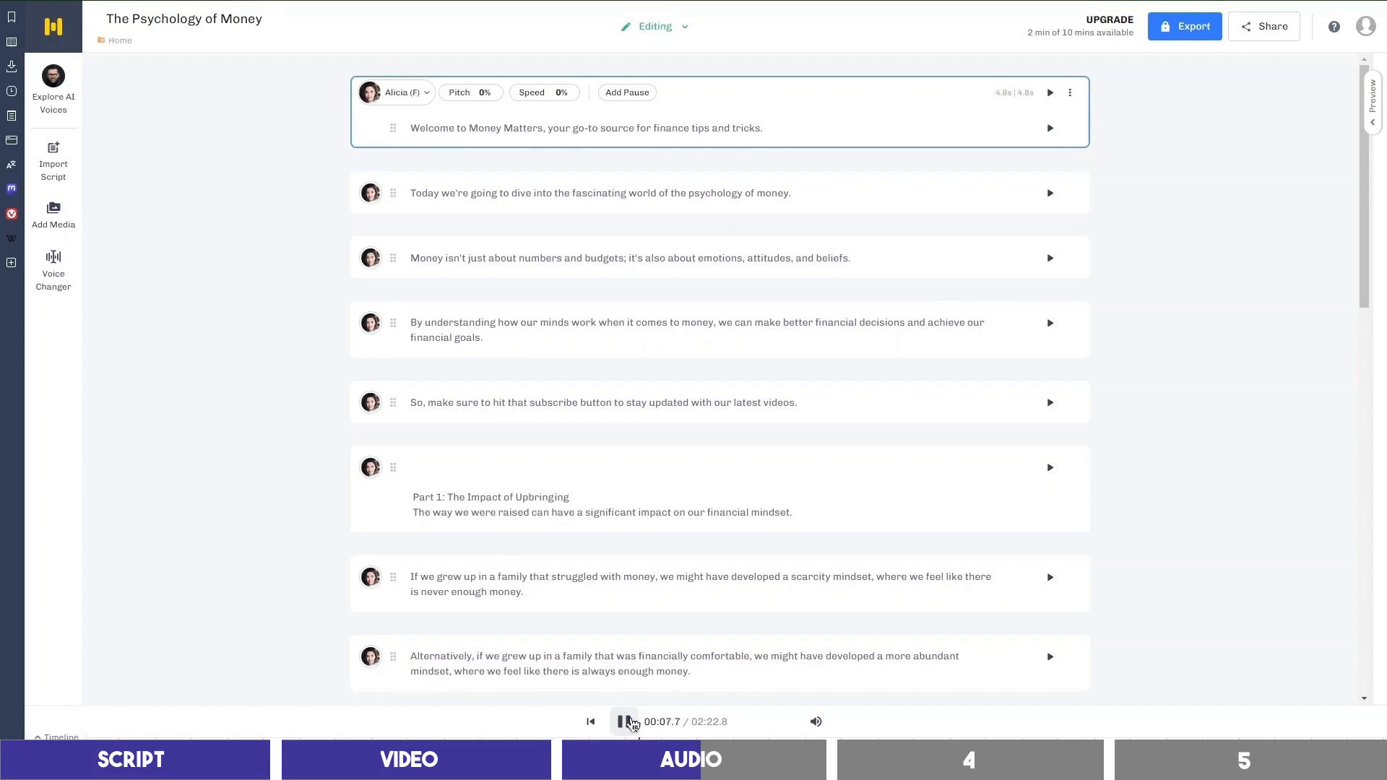
left_click(626, 723)
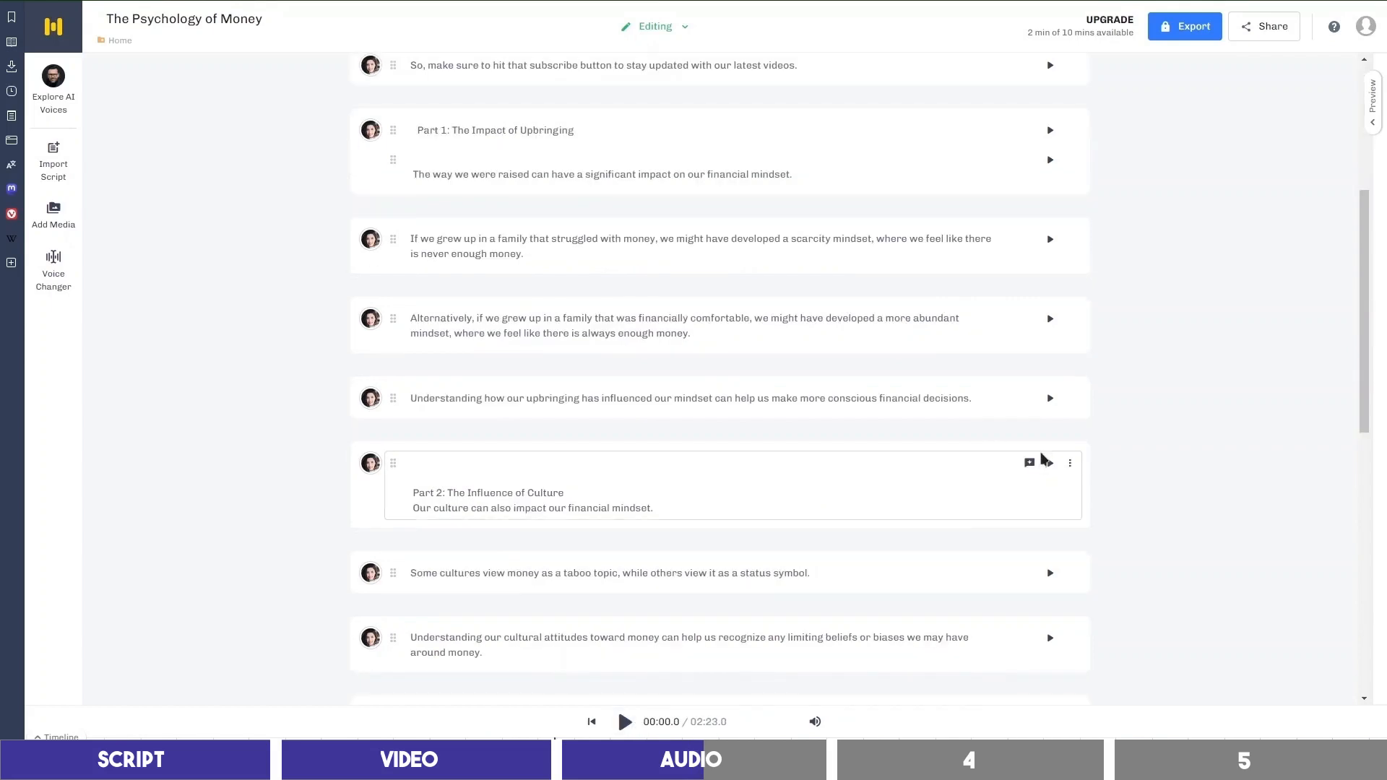
left_click(1053, 466)
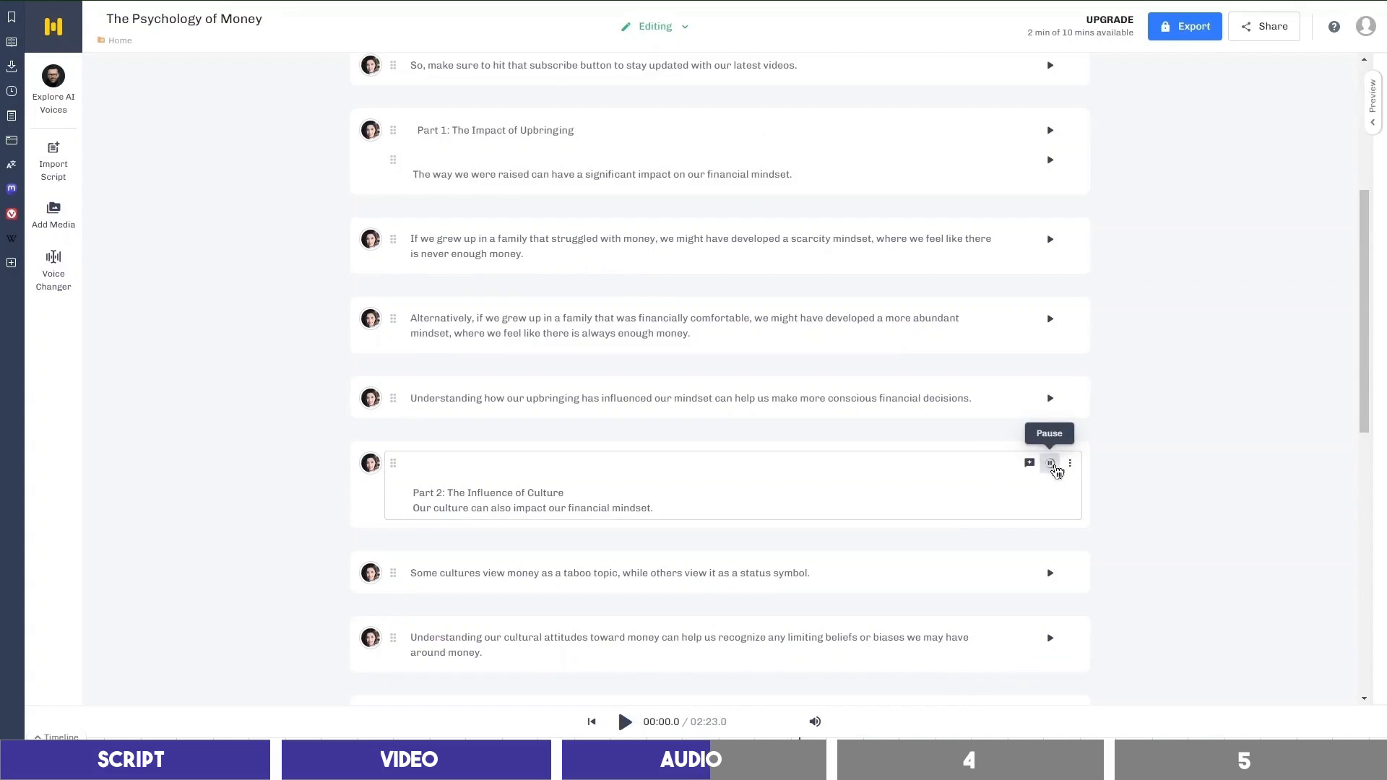
left_click(1054, 466)
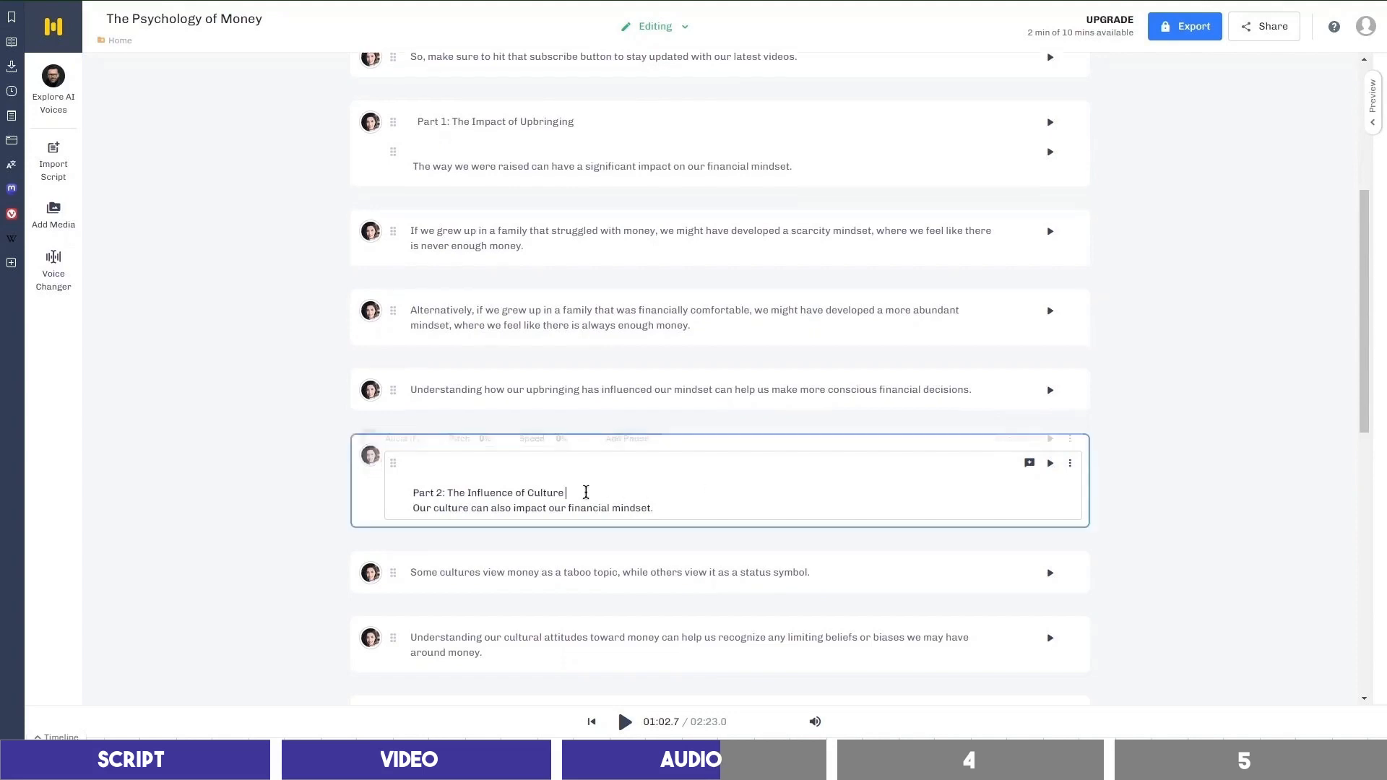
Step: Split the "Part 2: The Influence of Culture" heading from its following sentence, listen to the block, and end the heading with a period
left_click(587, 492)
key("Return")
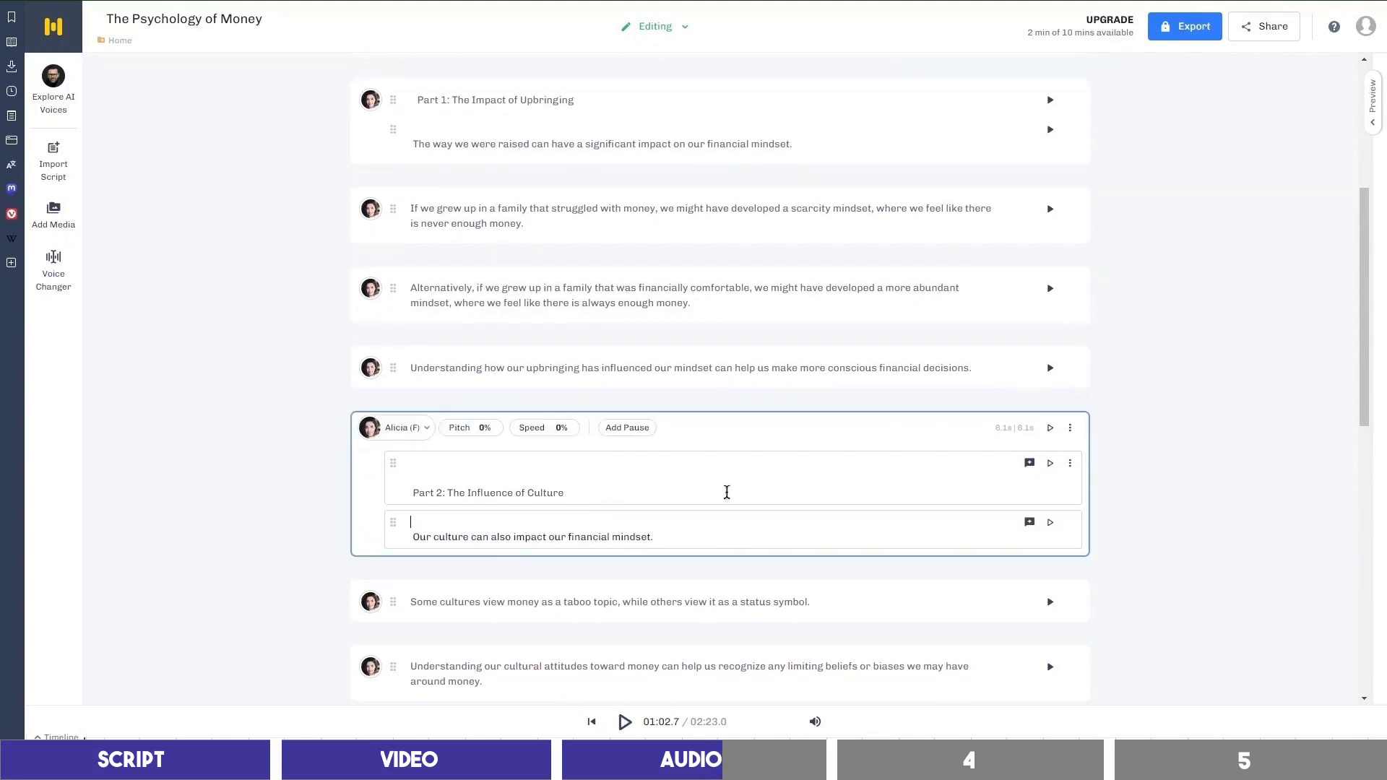
left_click(1050, 429)
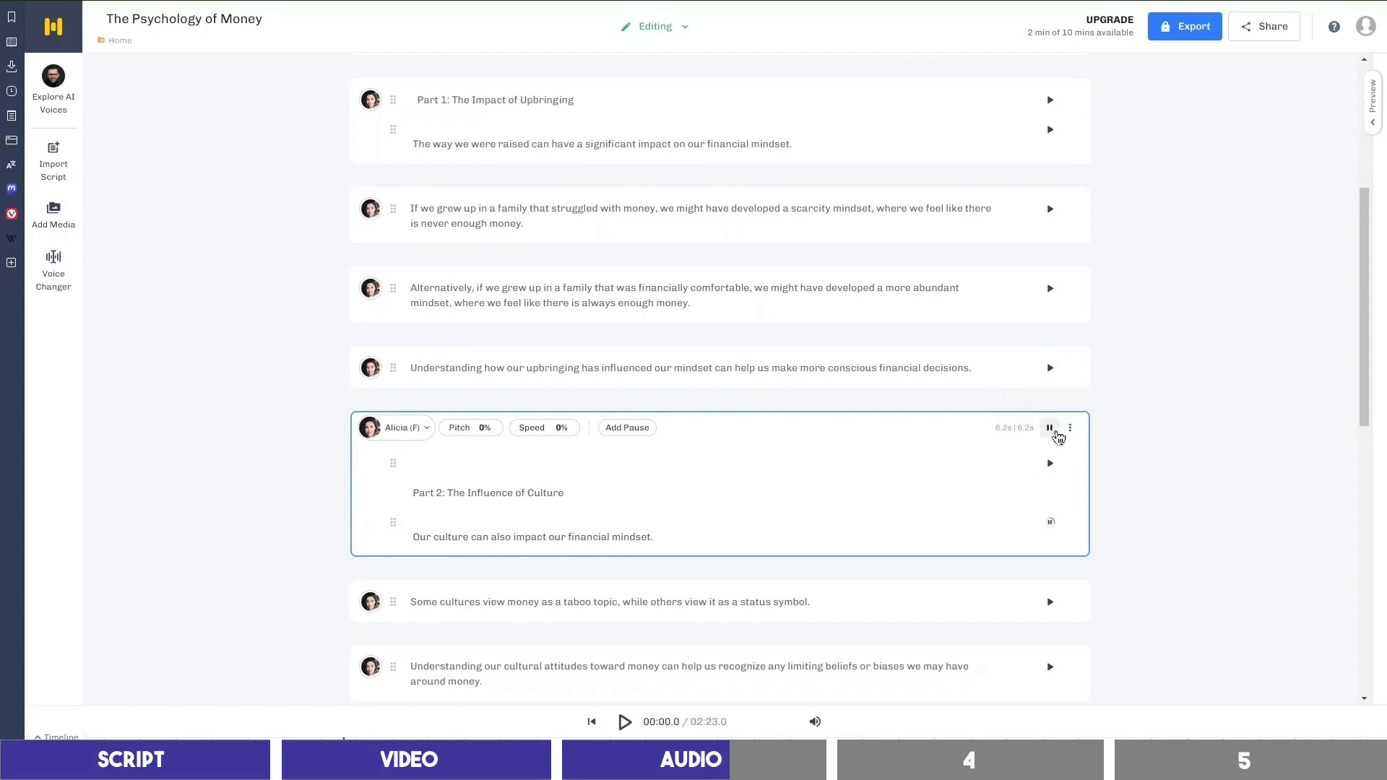
left_click(1050, 428)
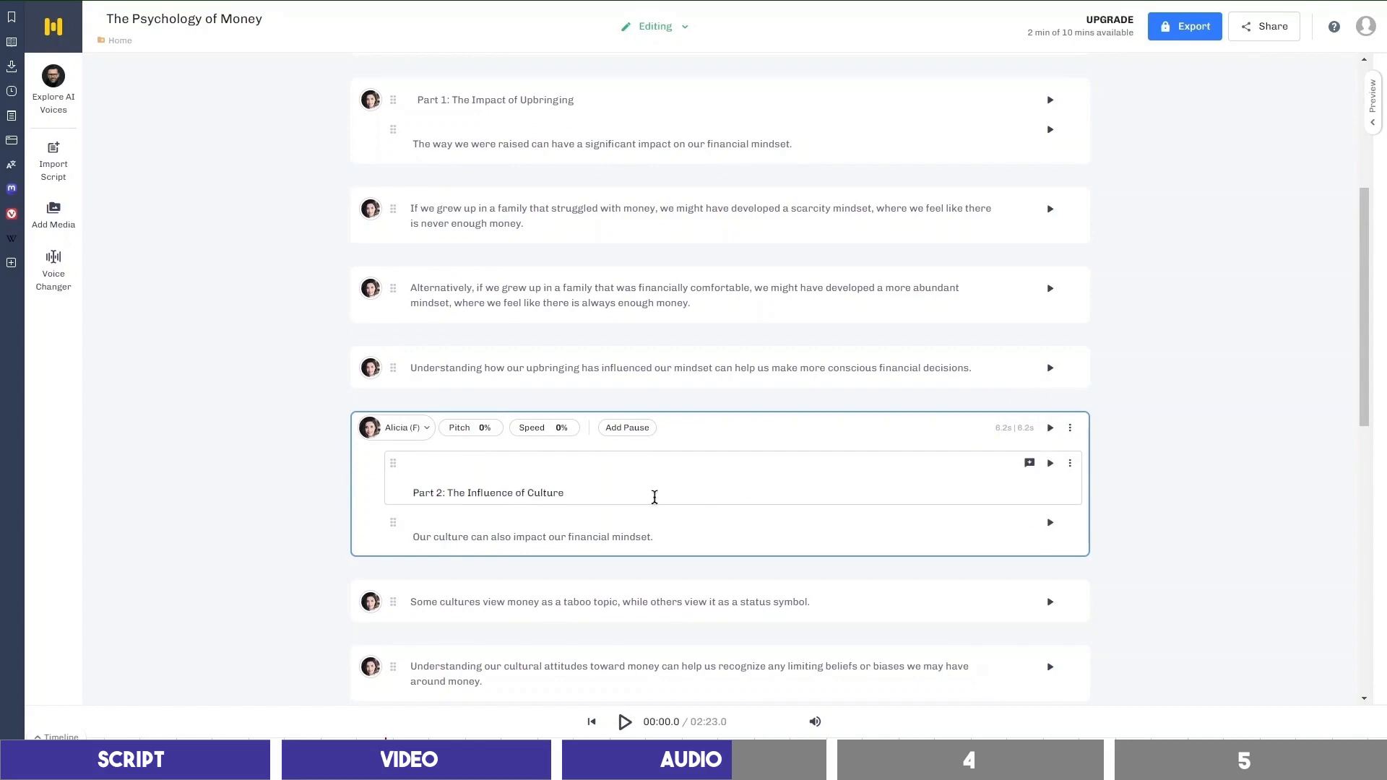
type(".")
Step: End the "Part 3: The Power of Emotions" heading with a period and split the following sentence onto its own line
scroll(1105, 459, "down", 5)
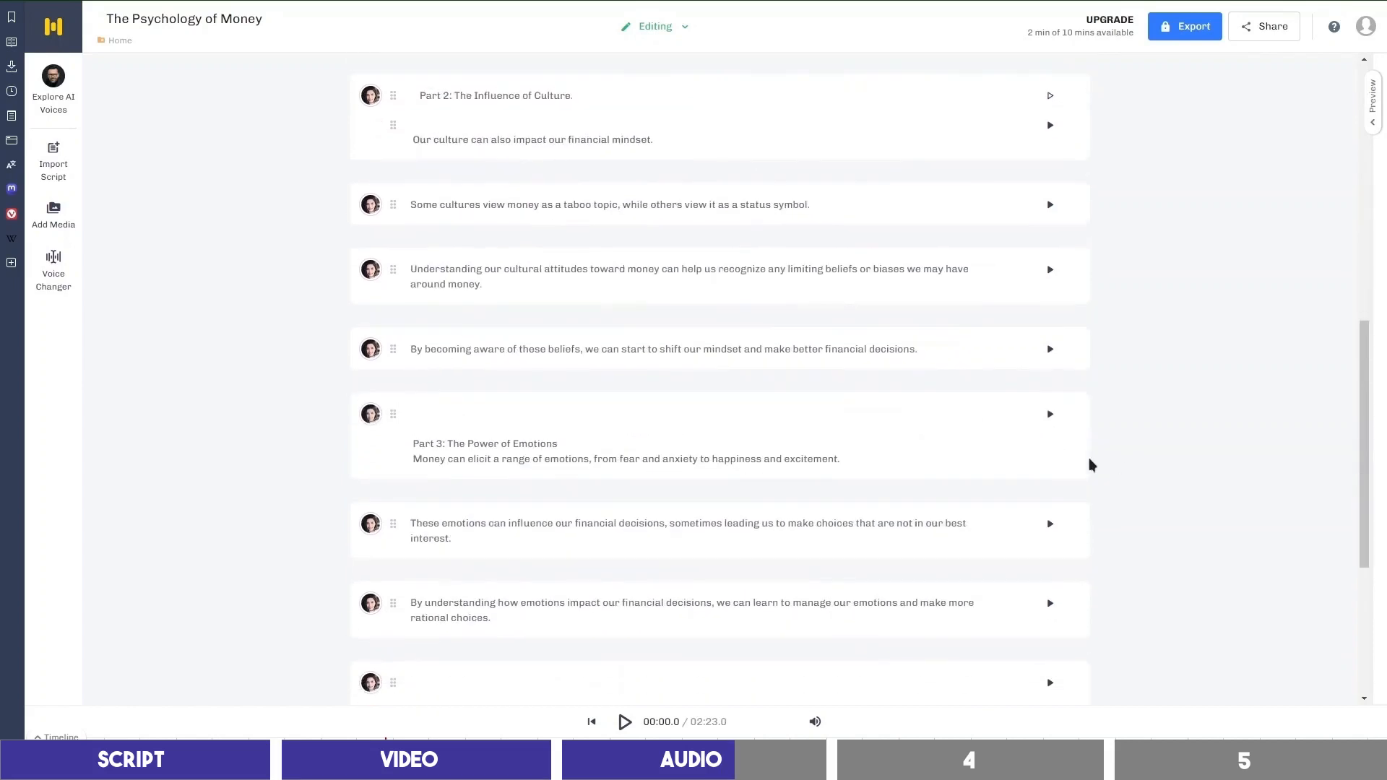
left_click(779, 439)
type(".")
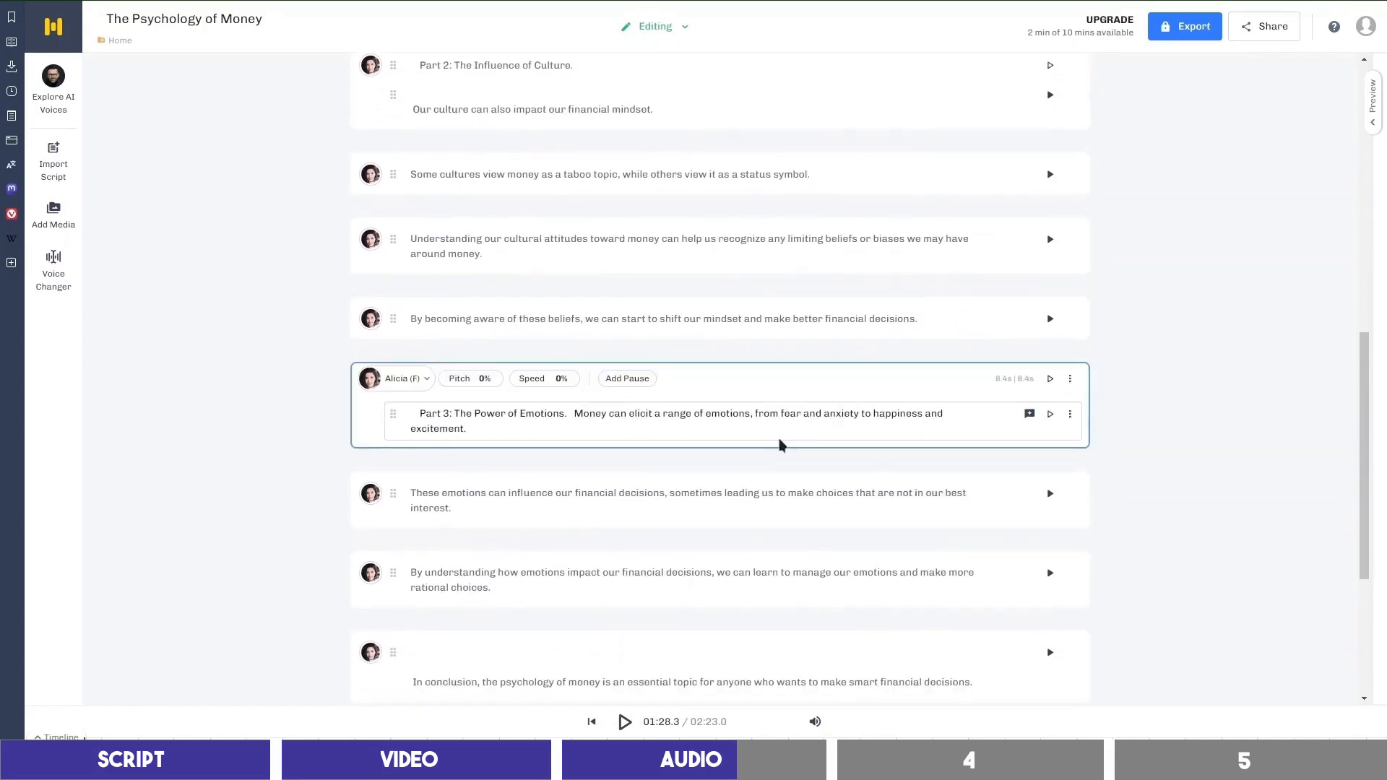
key("Return")
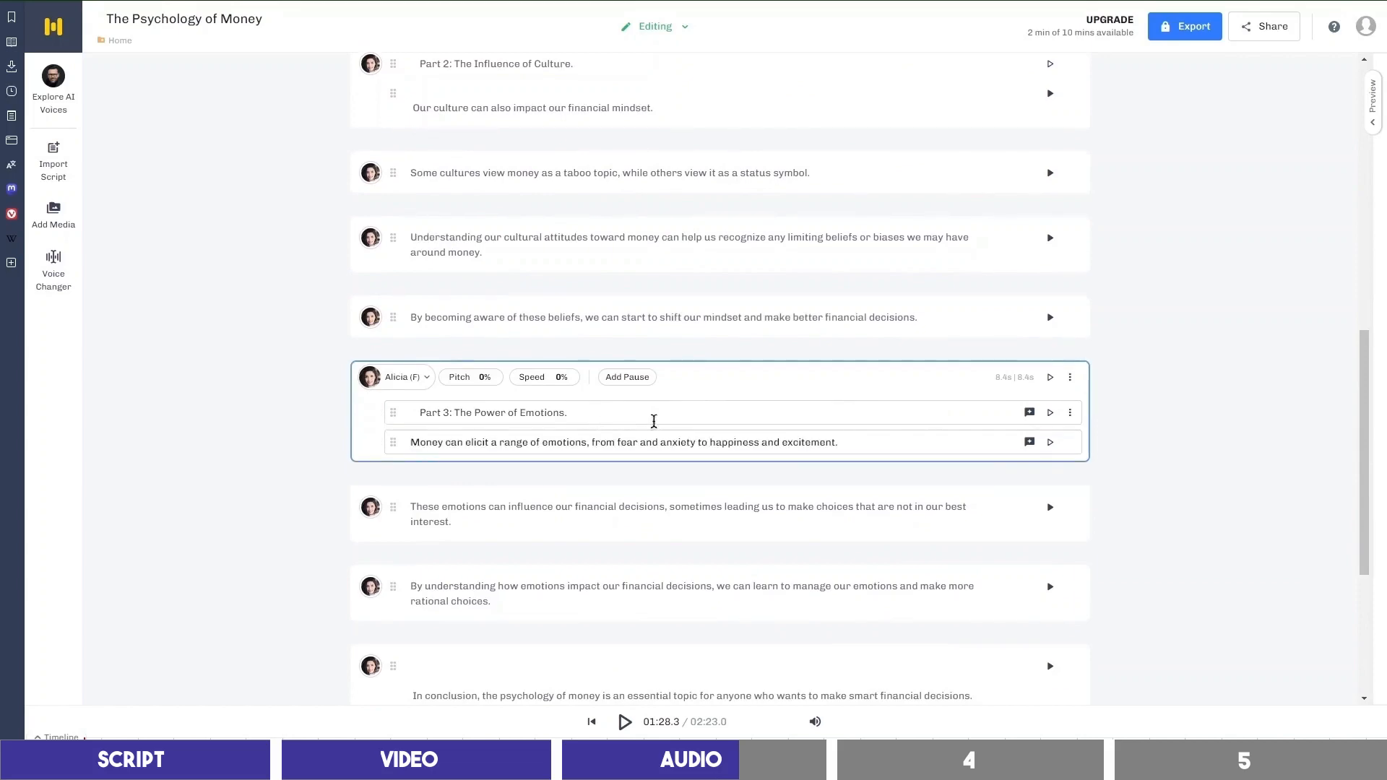
scroll(928, 430, "down", 5)
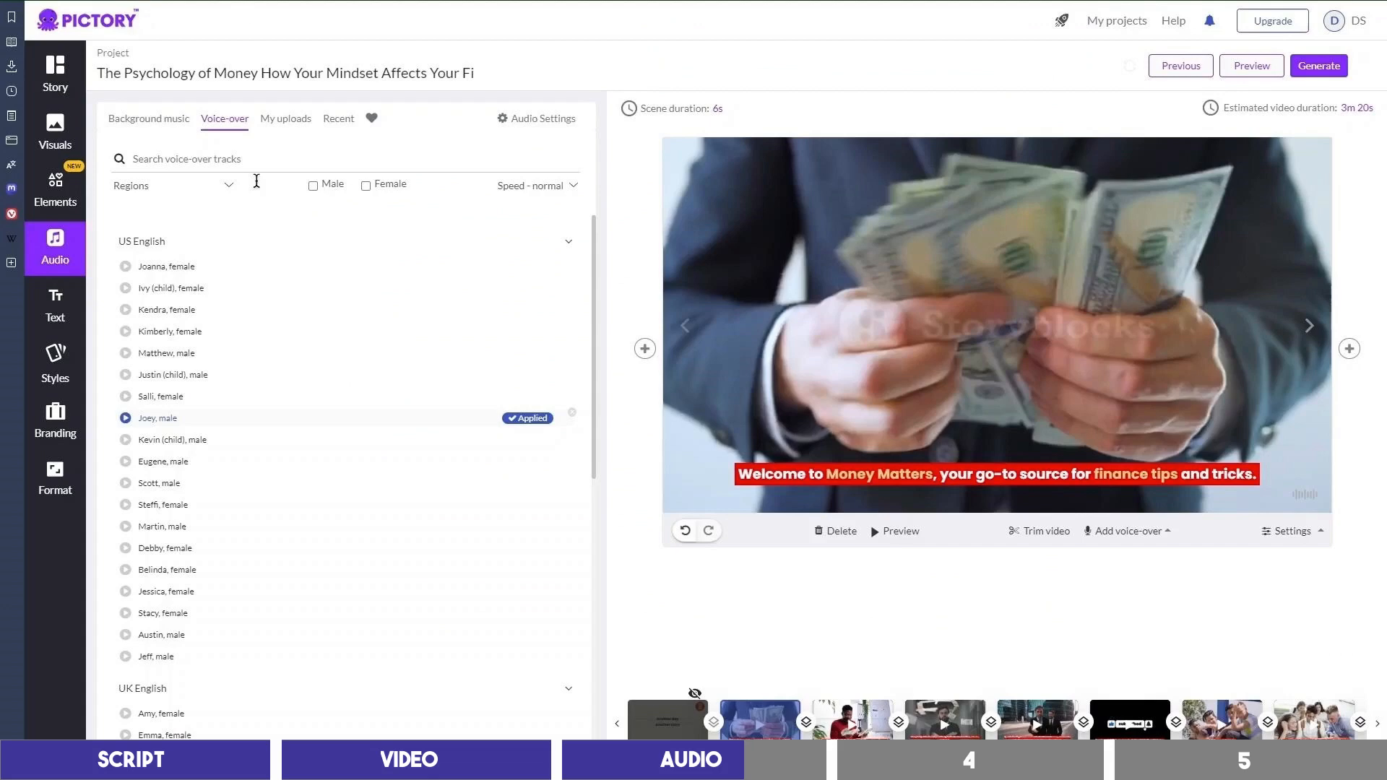
Step: In the Pictory project, upload the audio file Murf 1.mp3 to the custom voice-over tracks
left_click(306, 125)
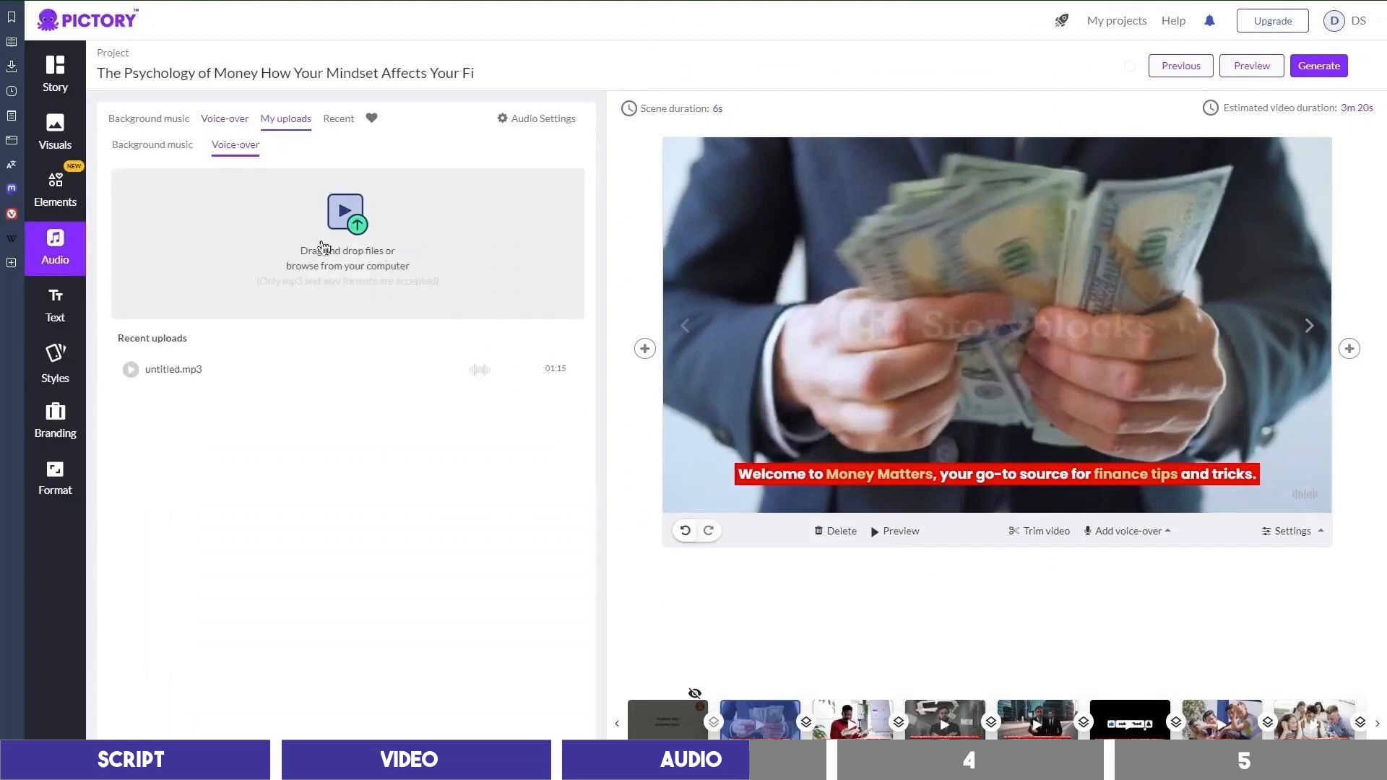
left_click_drag(768, 304, 348, 252)
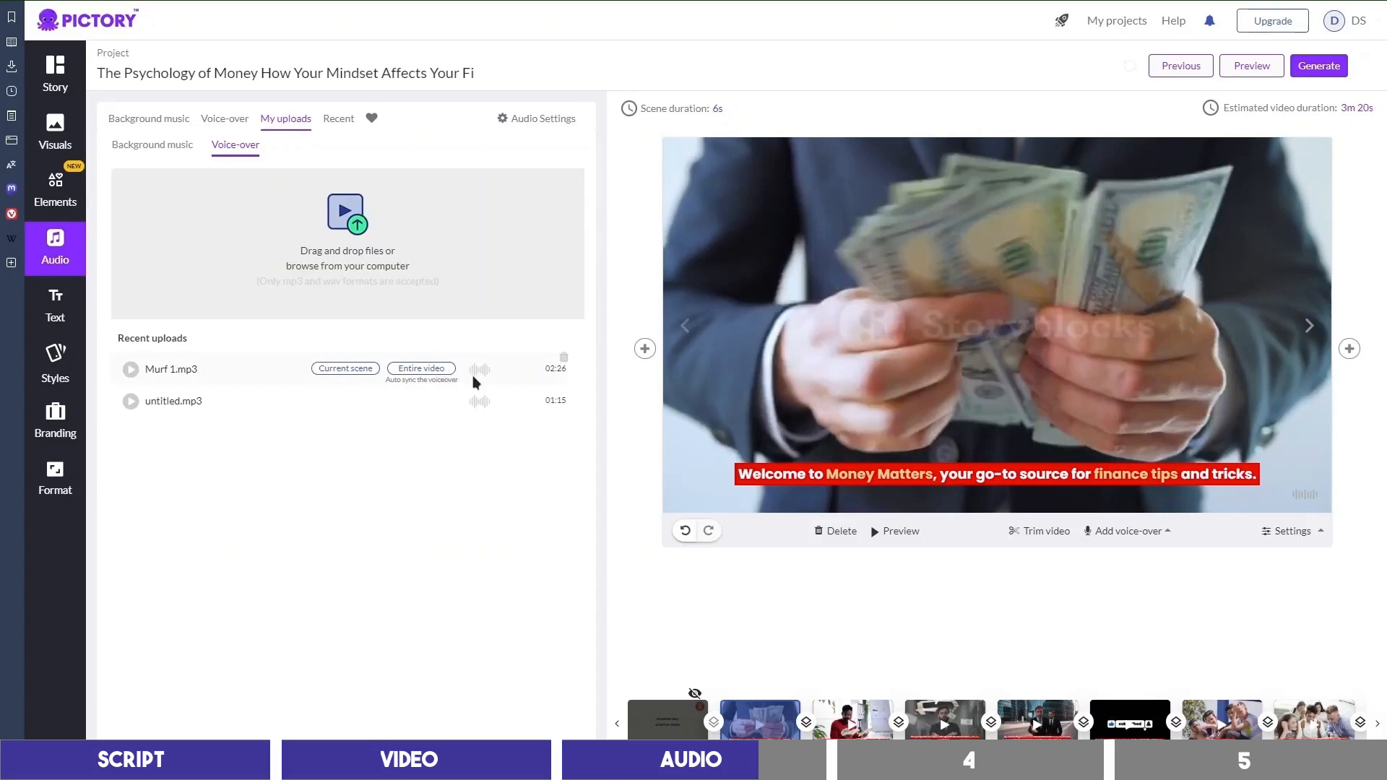
Step: Apply the Murf 1.mp3 voice-over to the entire video and preview the scene
left_click(430, 369)
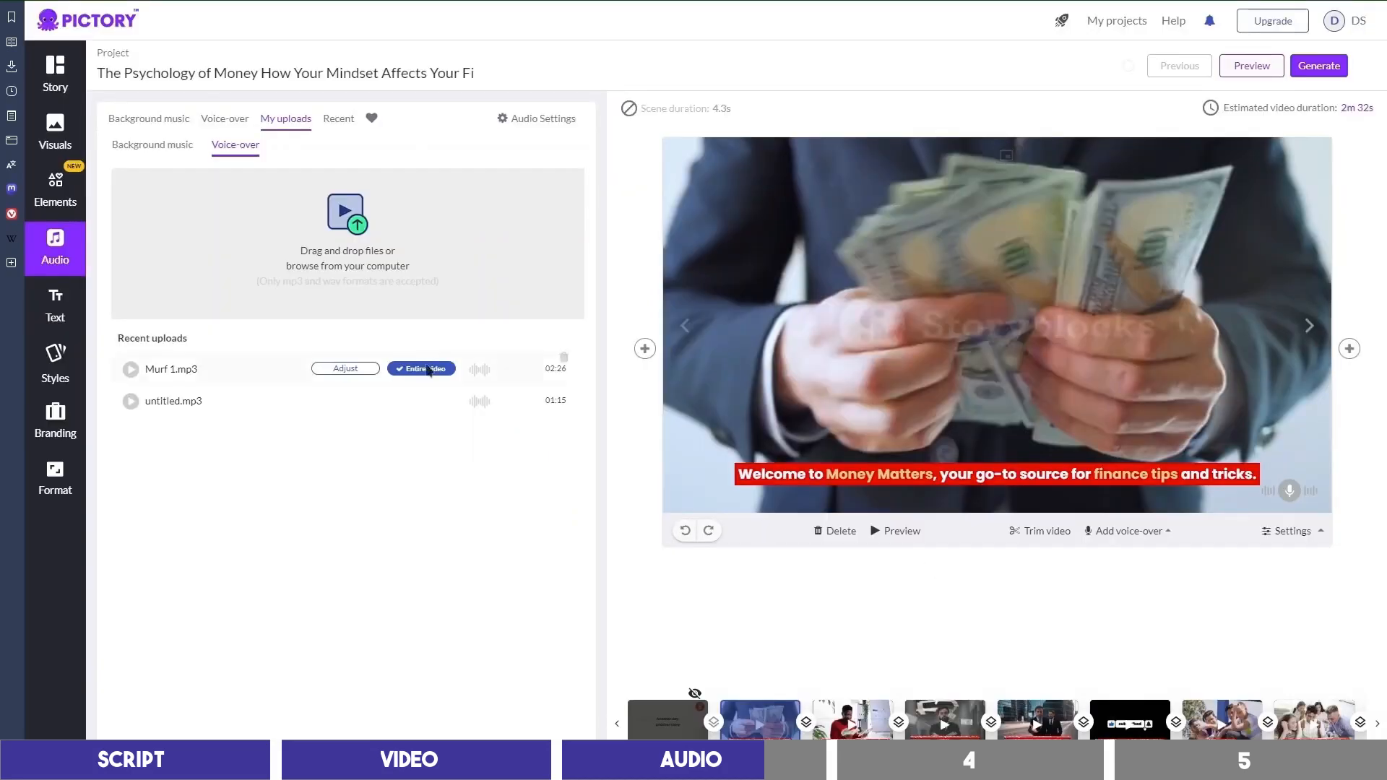
left_click(895, 533)
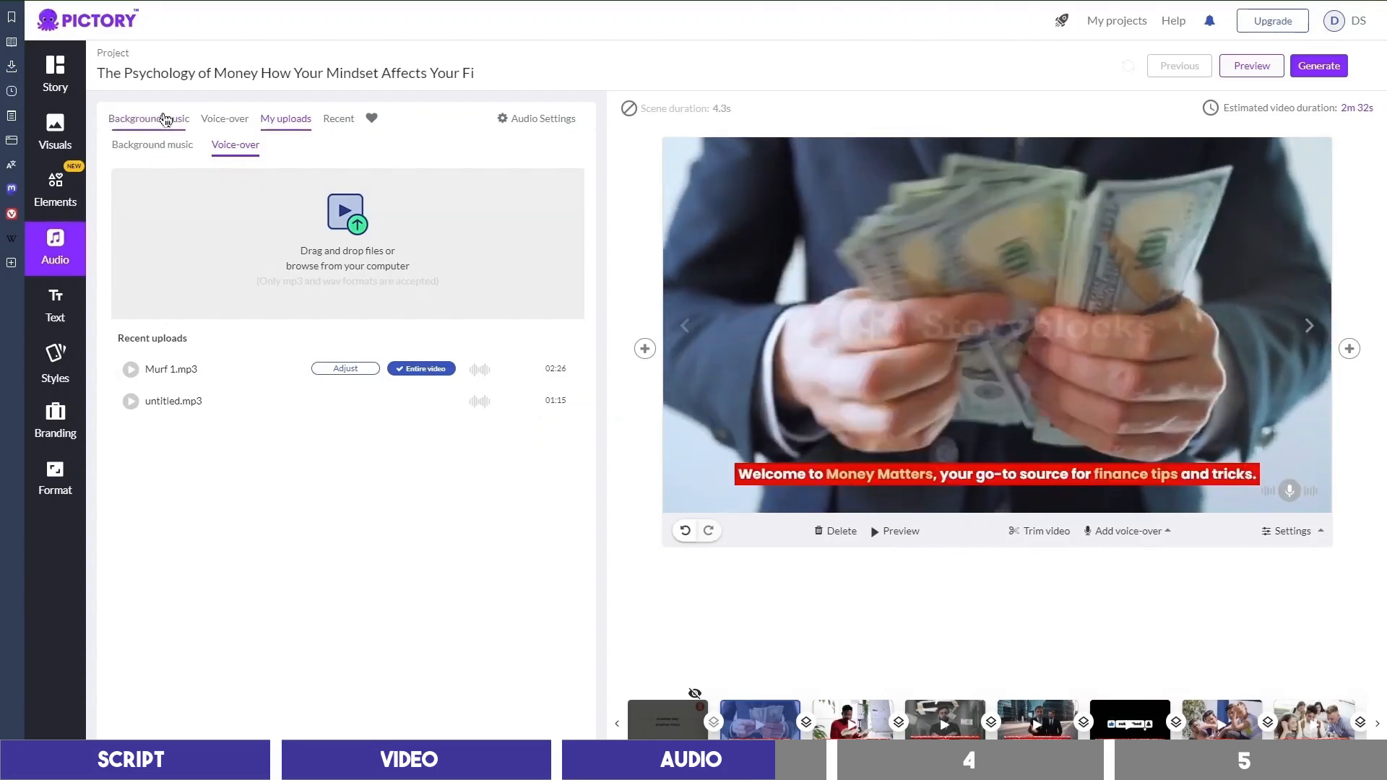
Step: Set the background music volume to 11% and turn background music off for the "Welcome to Money Matters" scene
left_click(165, 120)
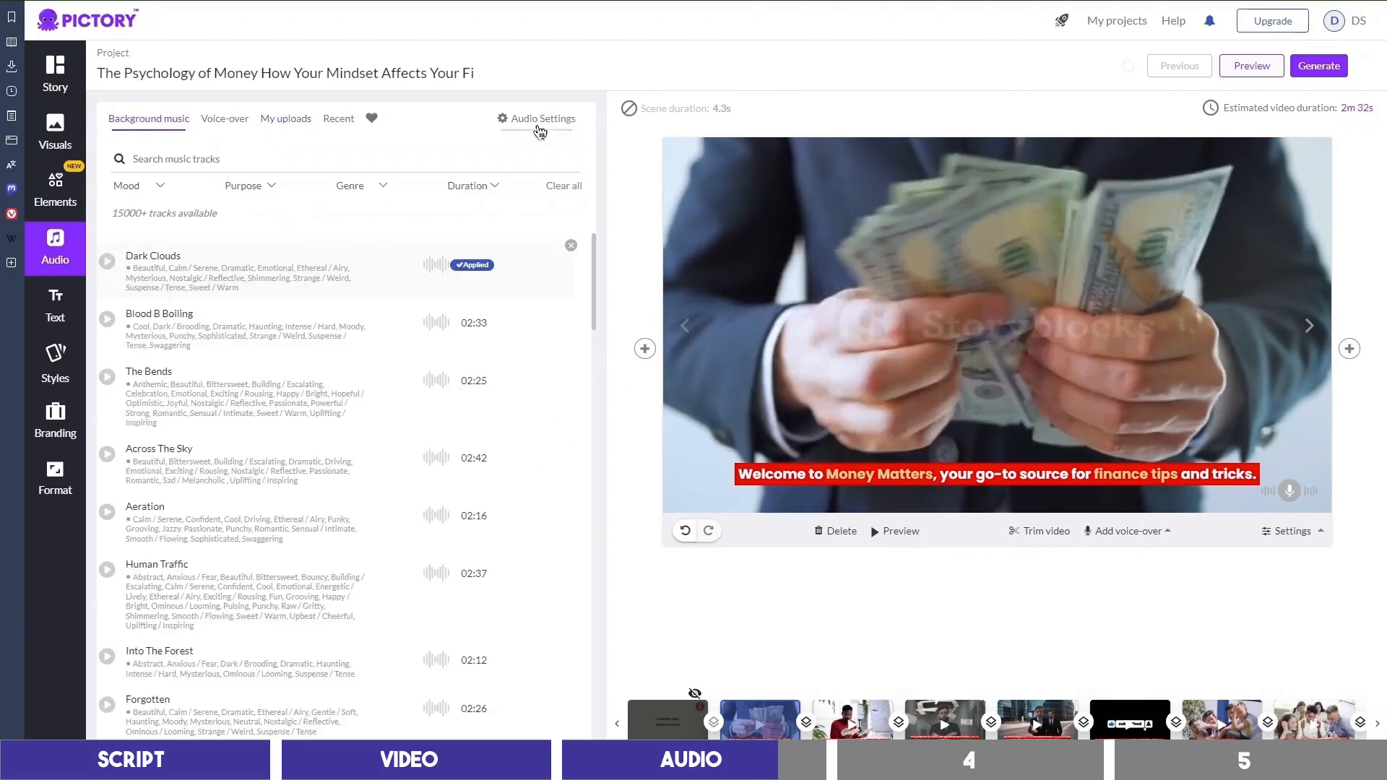
left_click(543, 120)
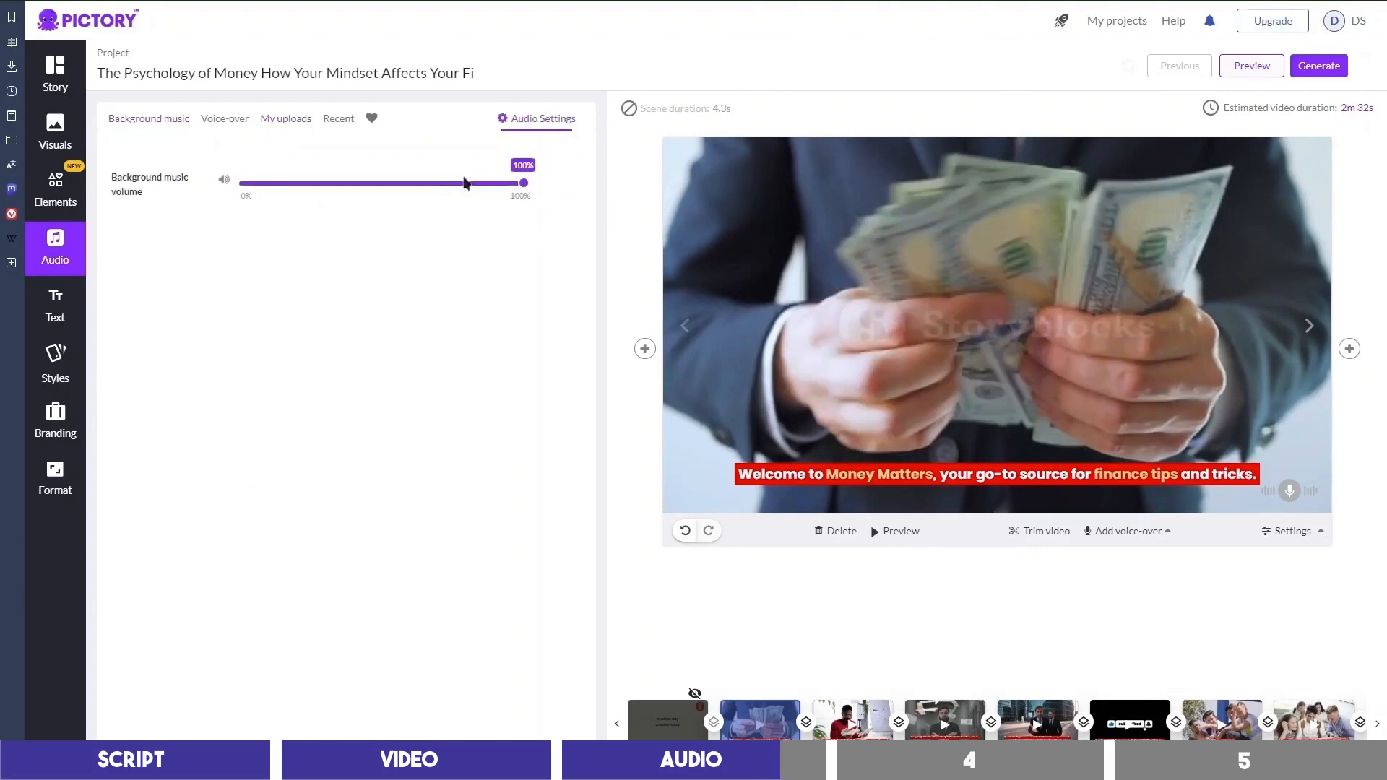
left_click(396, 183)
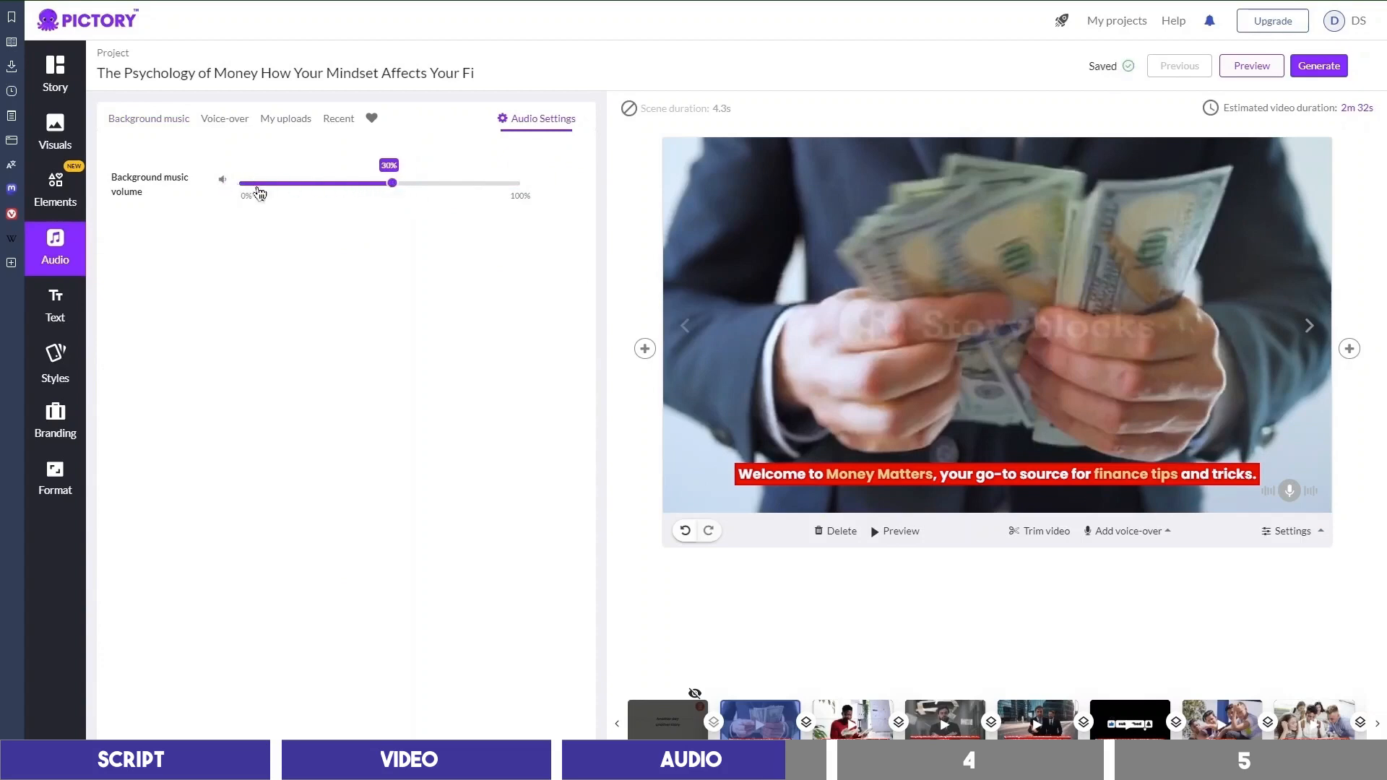
left_click(274, 185)
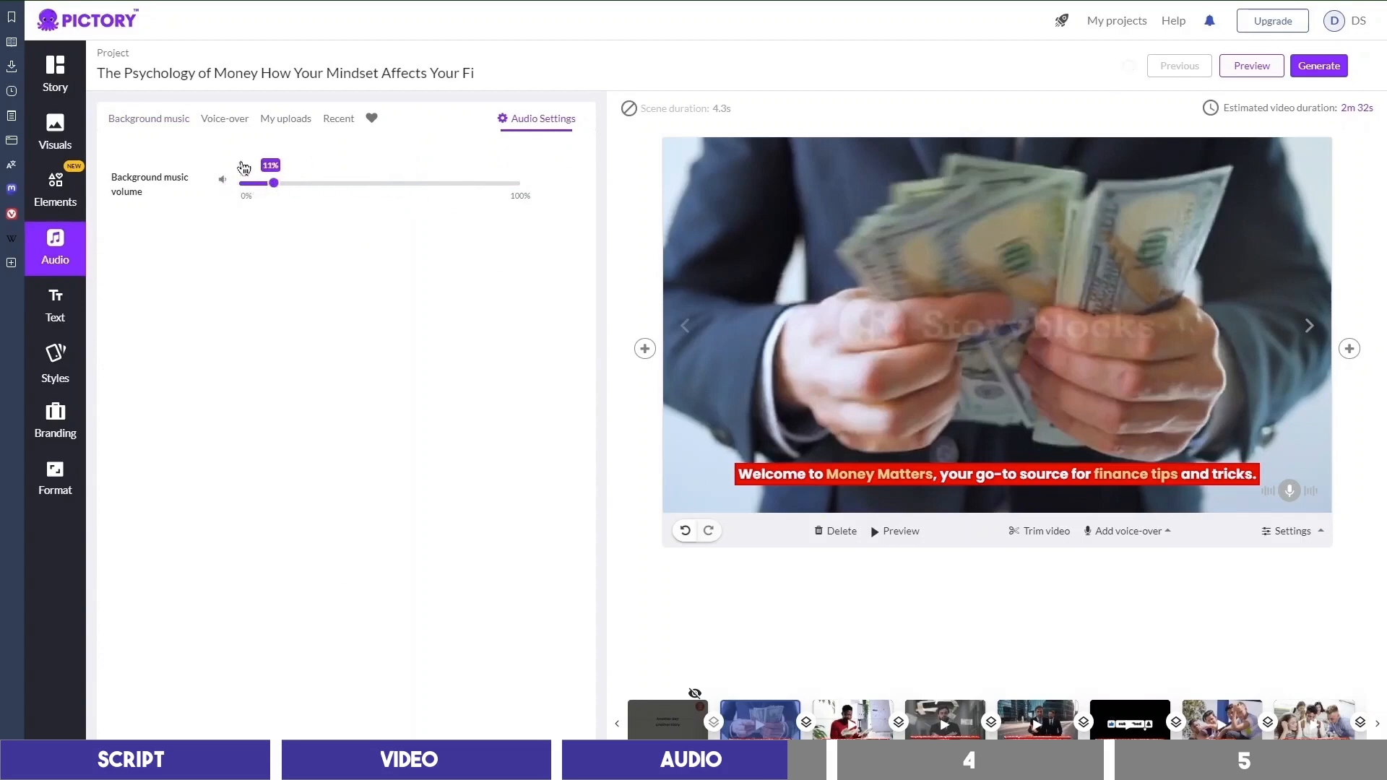
left_click(1287, 530)
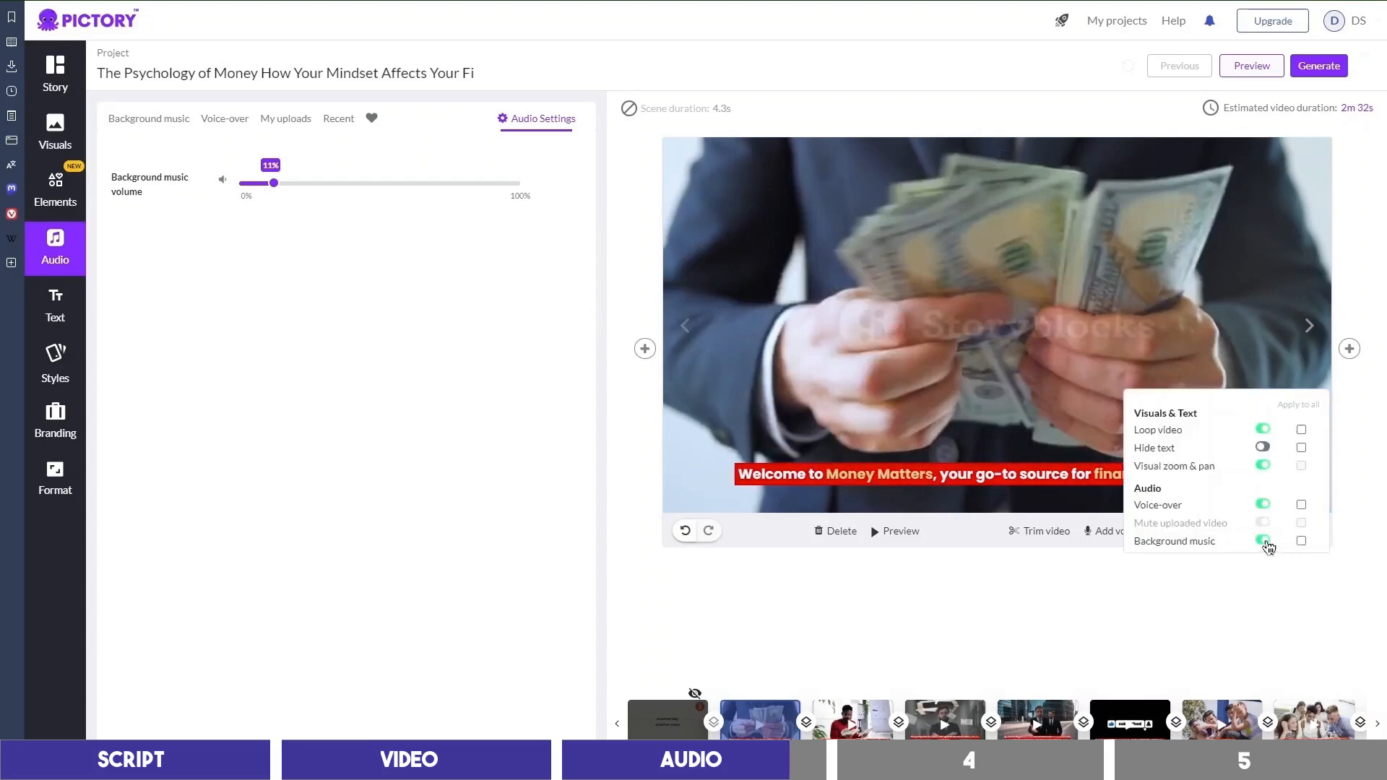
left_click(1262, 542)
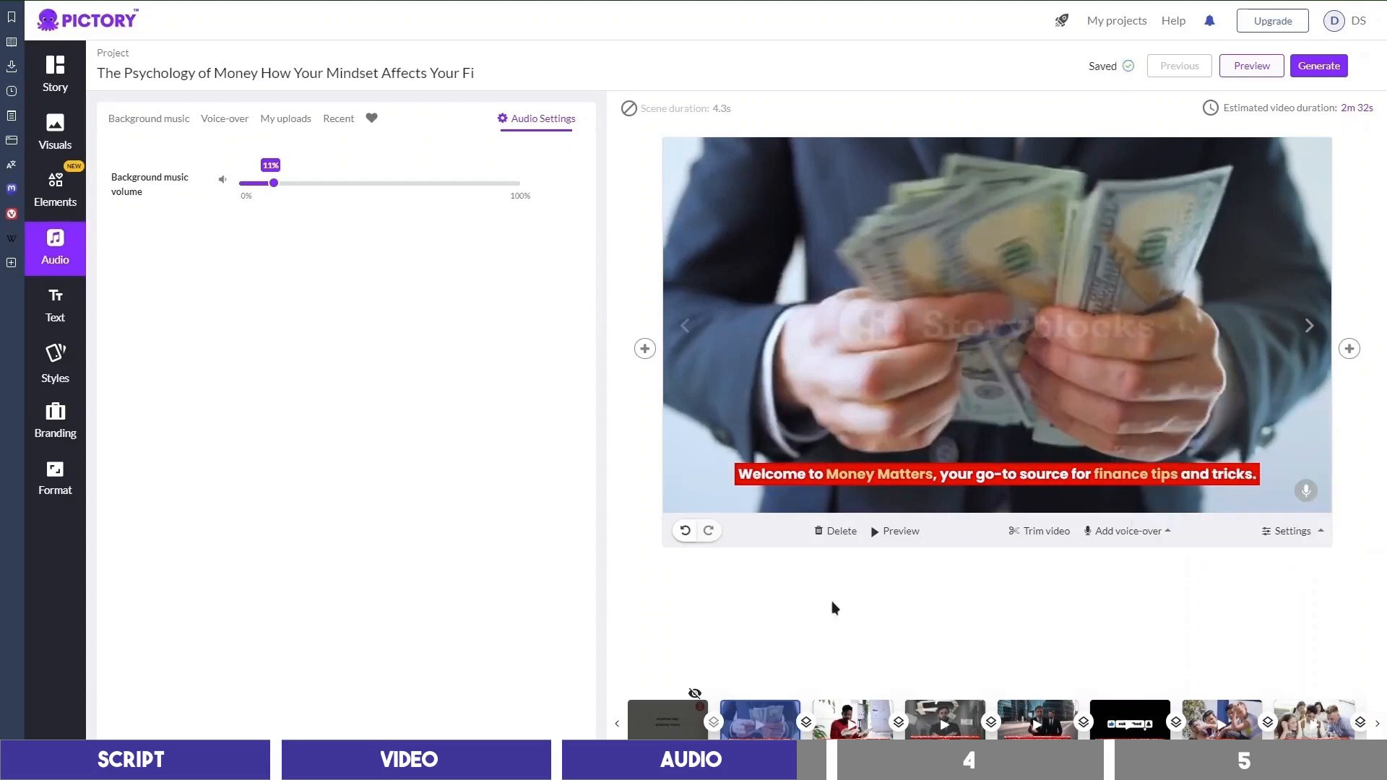
Step: Preview the whole video, skipping ahead to the closing scenes to check the voice-over and captions, and close the preview
left_click(1266, 72)
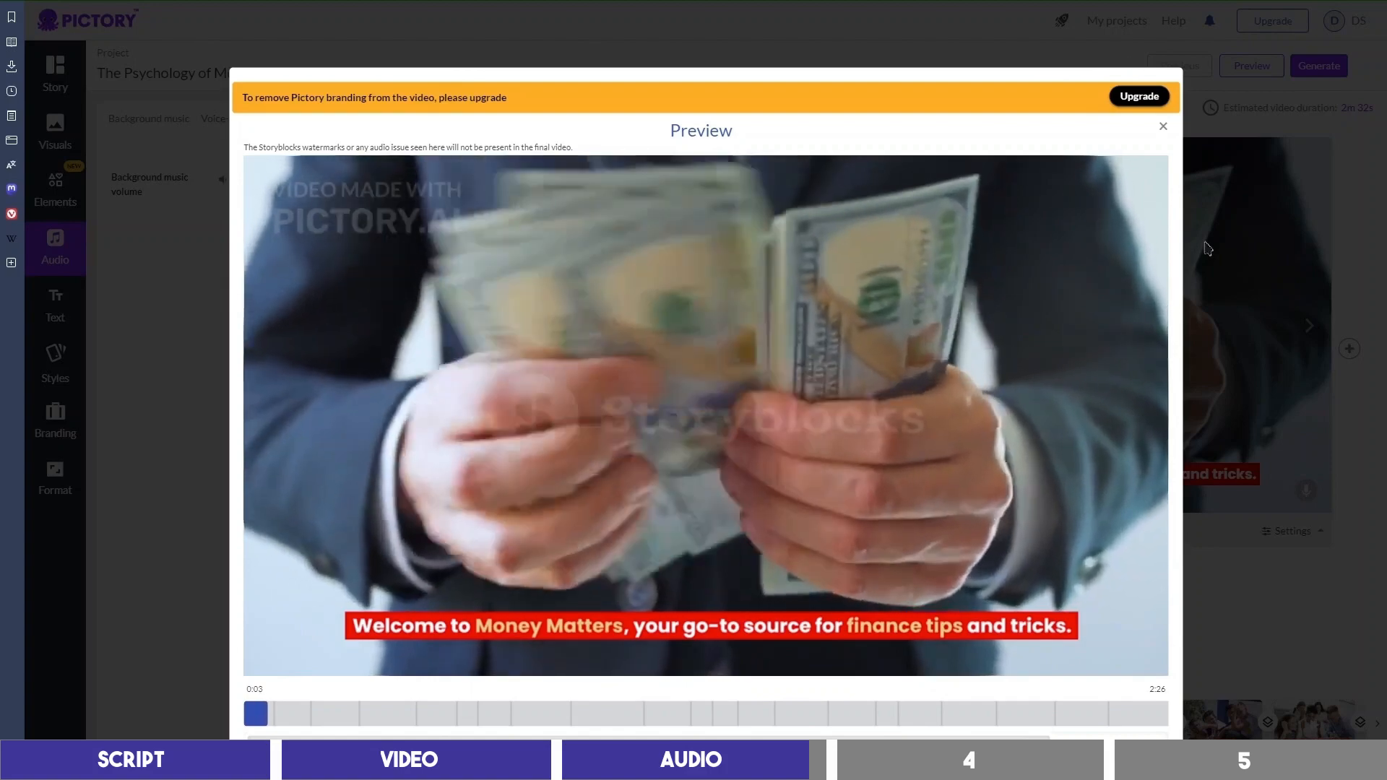
left_click(981, 713)
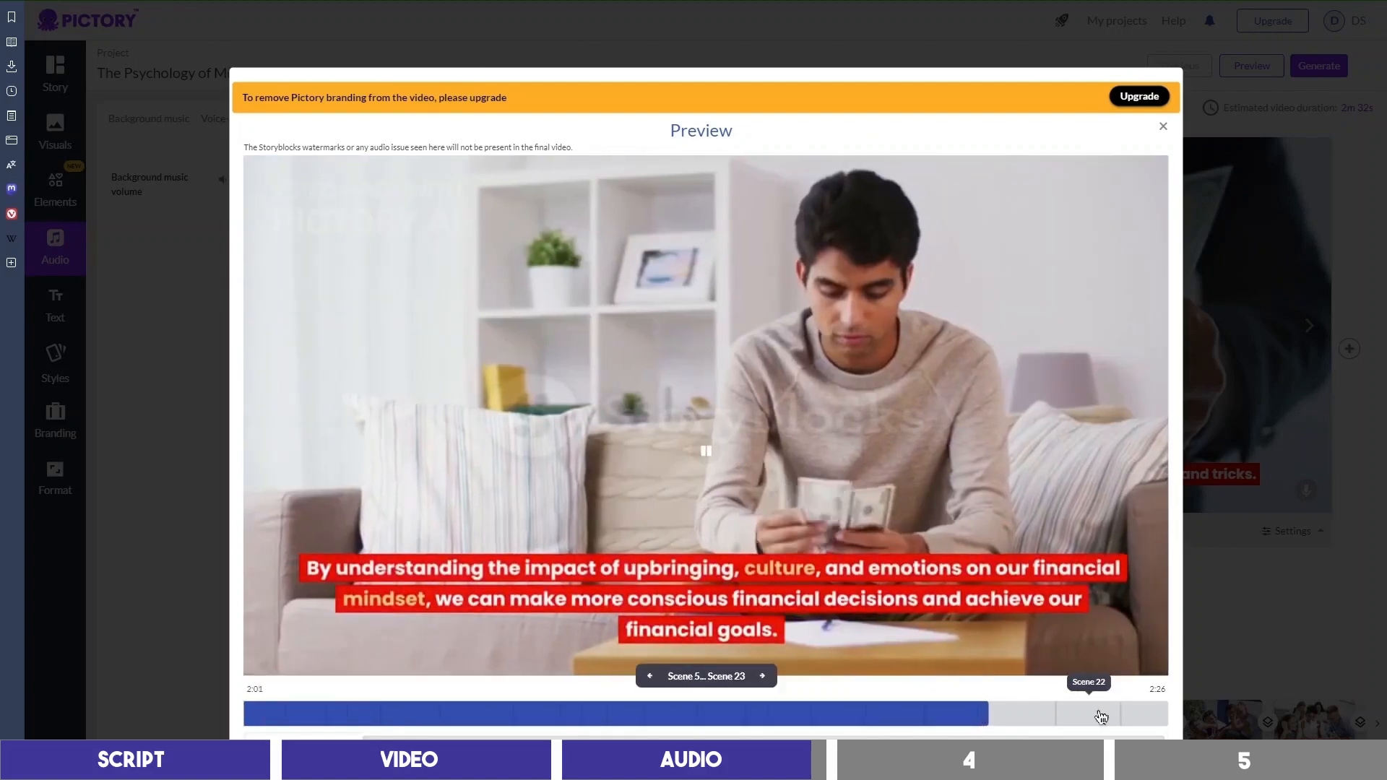
left_click(1072, 715)
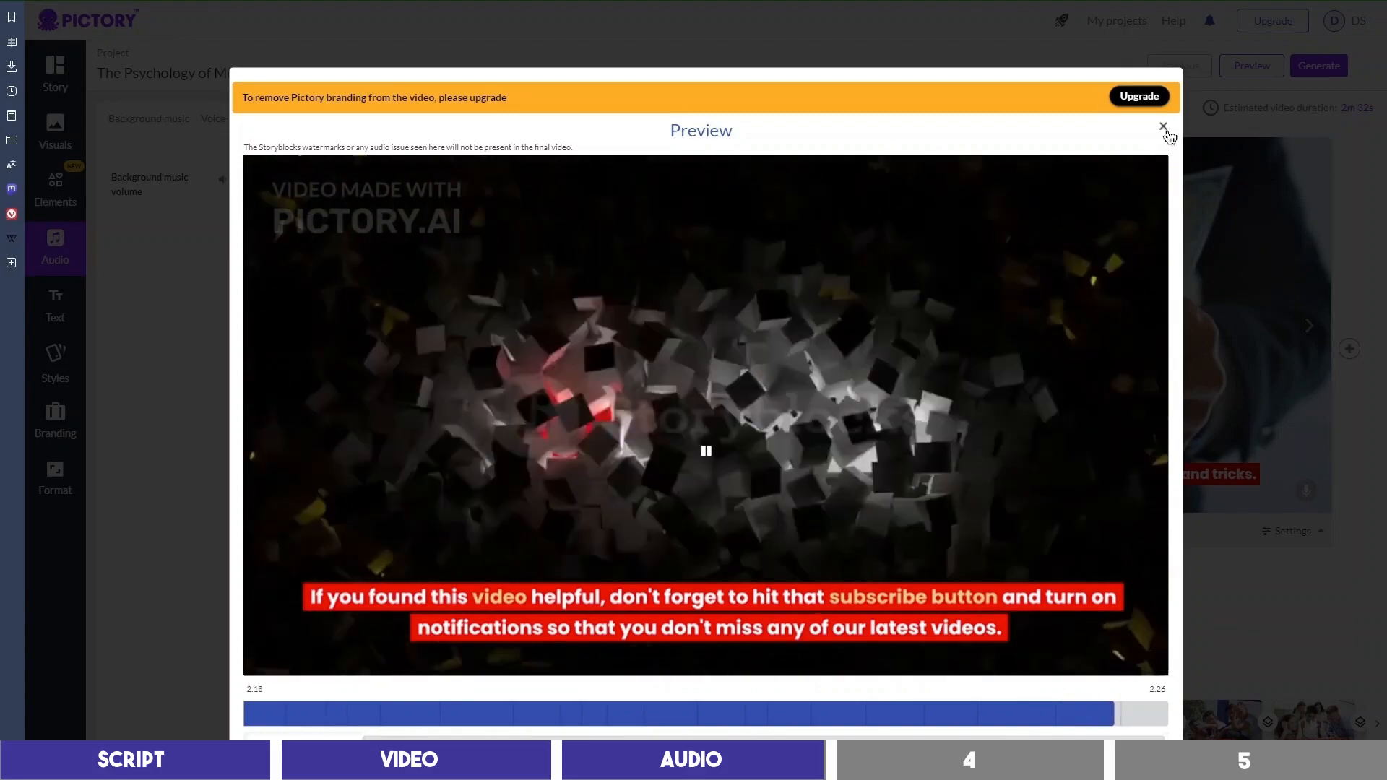
left_click(1164, 128)
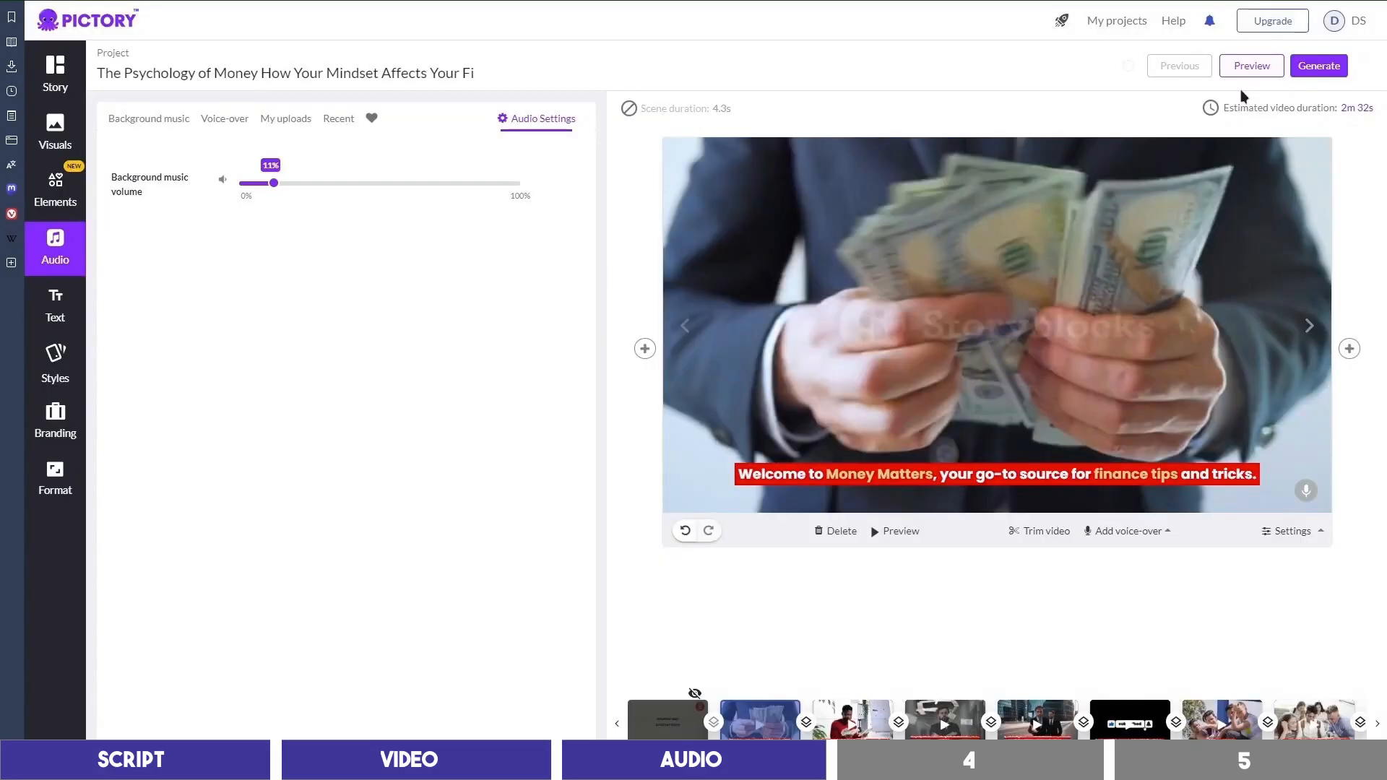
Step: Generate the project as a video and go to the project list once rendering is done
left_click(1332, 71)
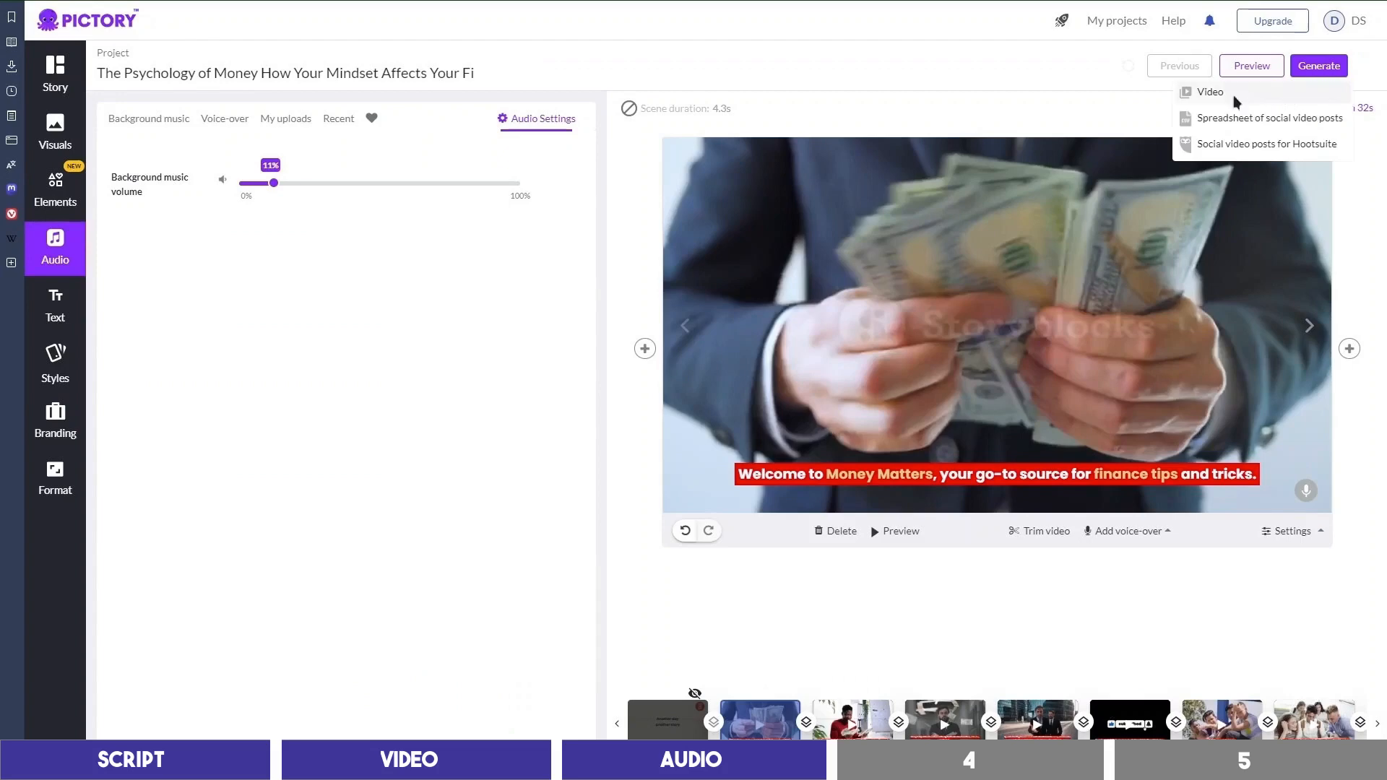
left_click(1210, 93)
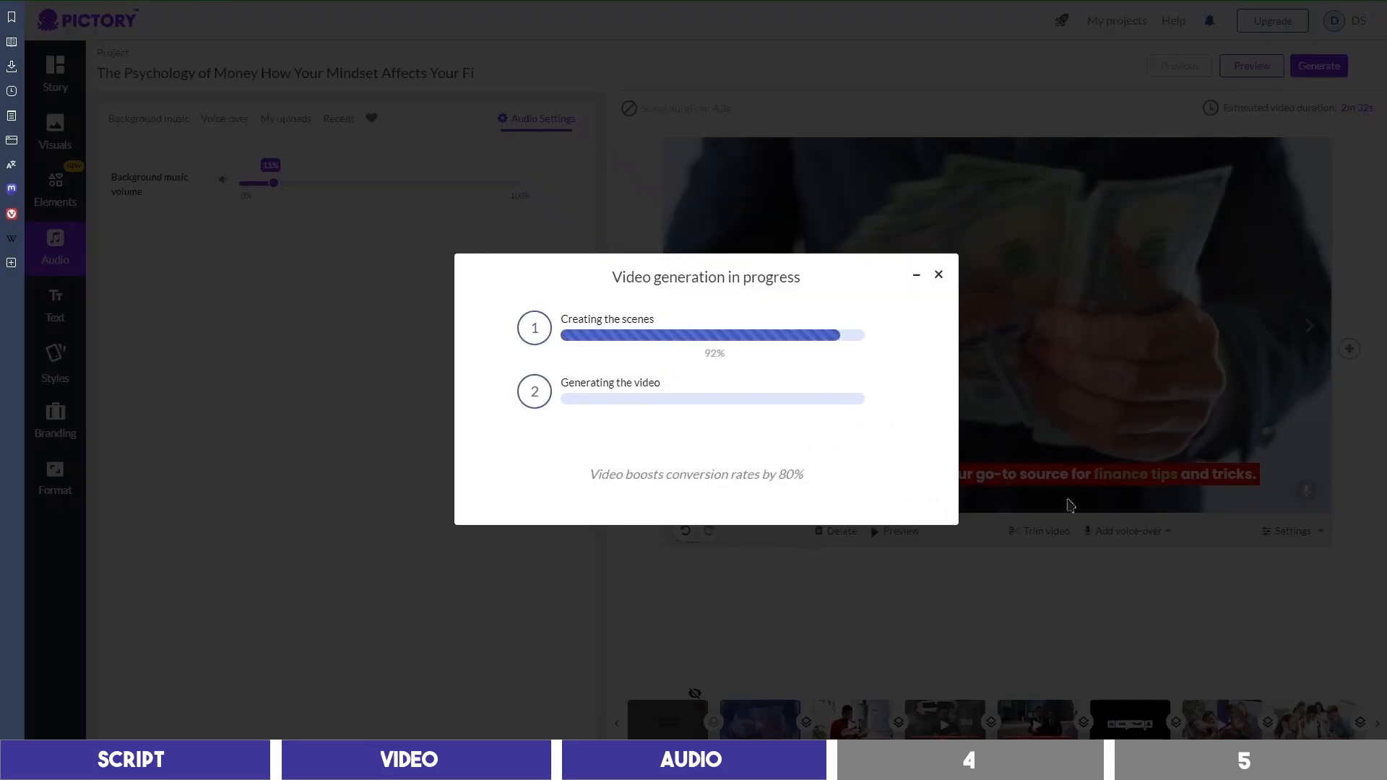
left_click(740, 504)
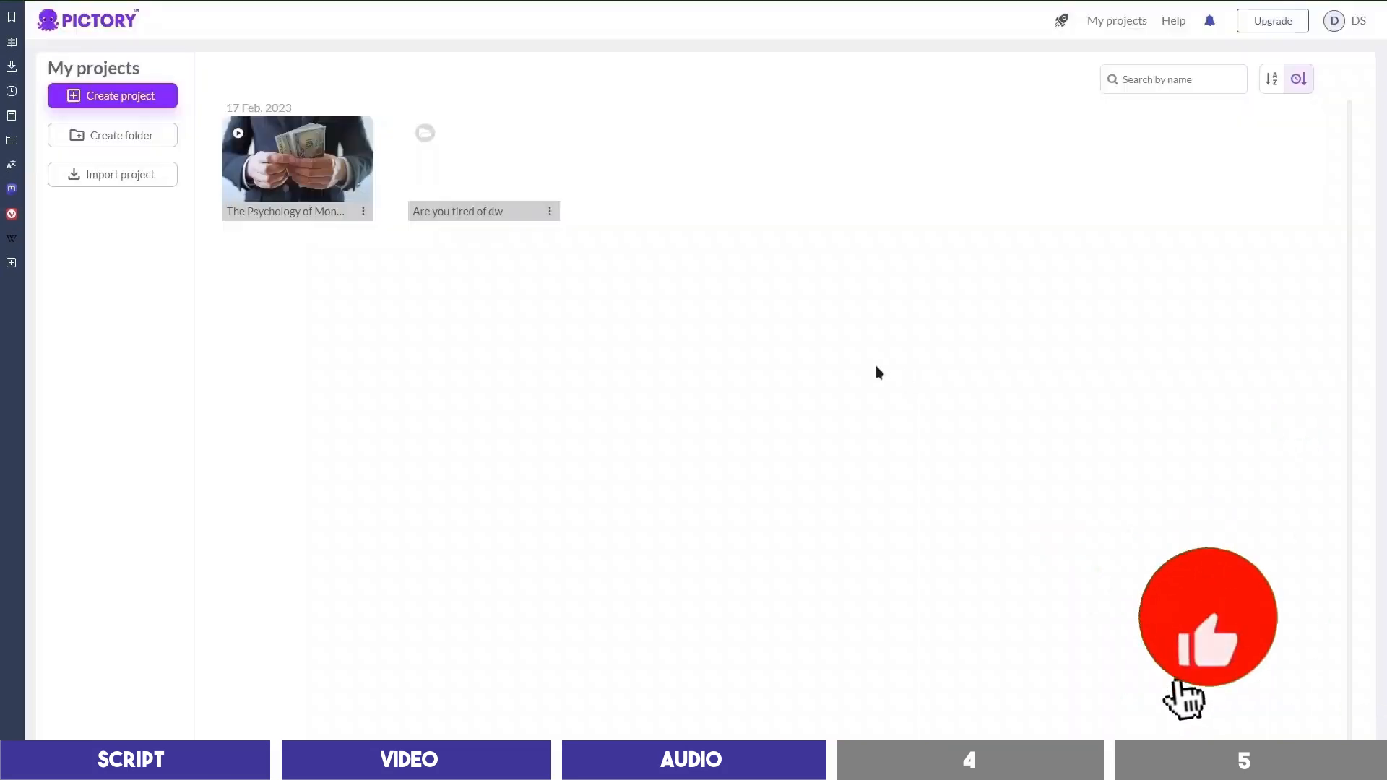
Step: Download the finished Psychology of Money project as an MP4 video
left_click(363, 211)
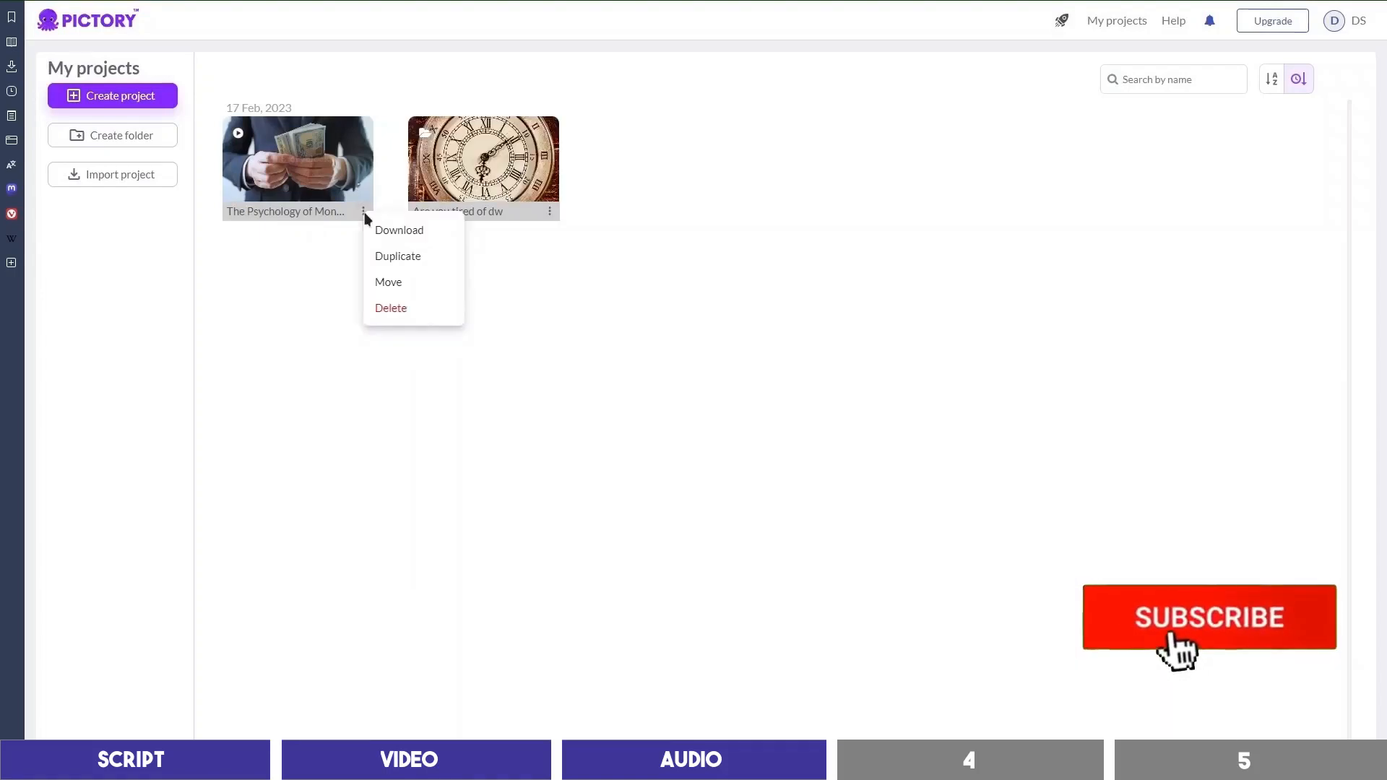
mouse_move(438, 233)
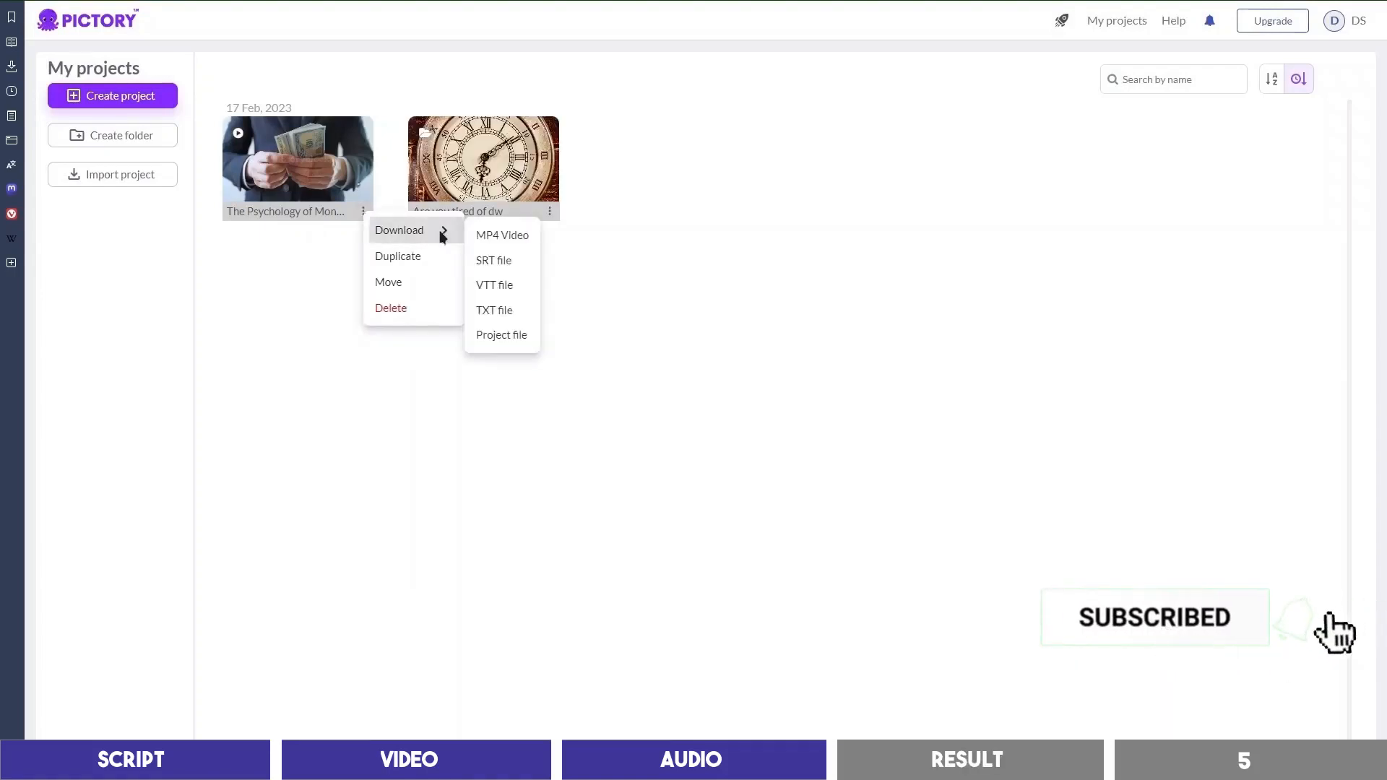
left_click(513, 235)
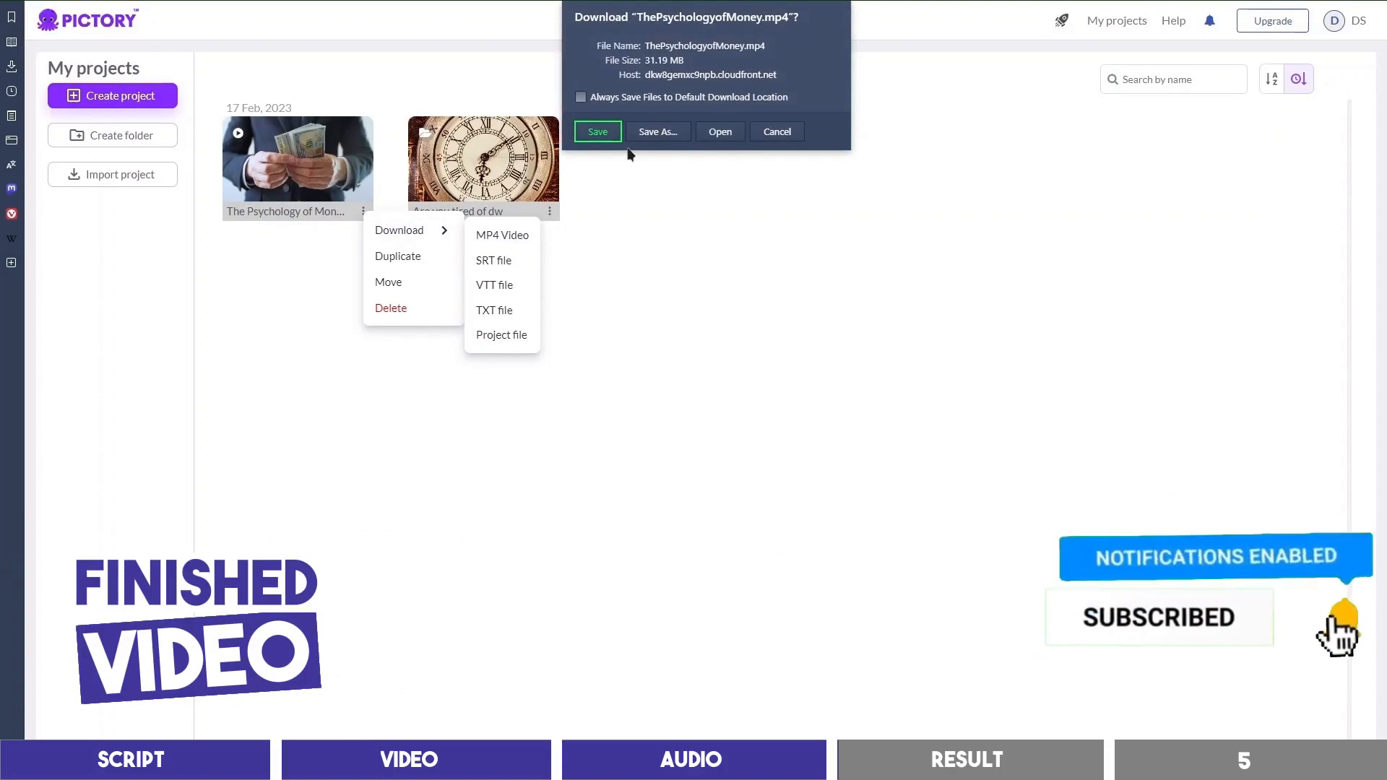